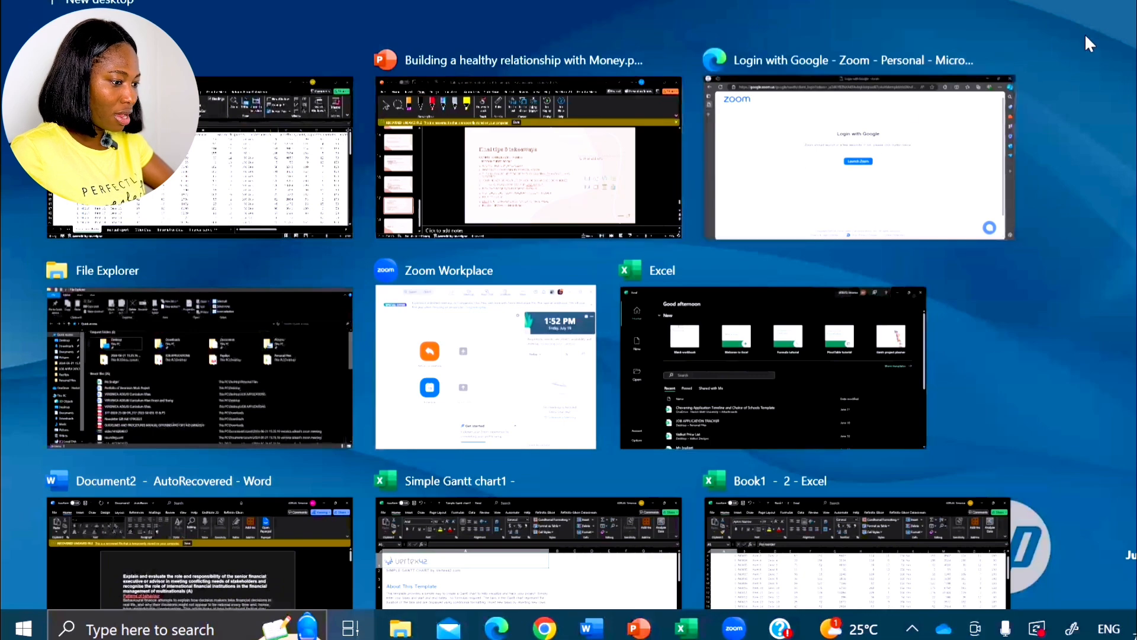
# - Bring the Book1 workbook with the Procedure Note sheet to the front, and briefly show and hide the File Explorer window
pyautogui.click(1096, 5)
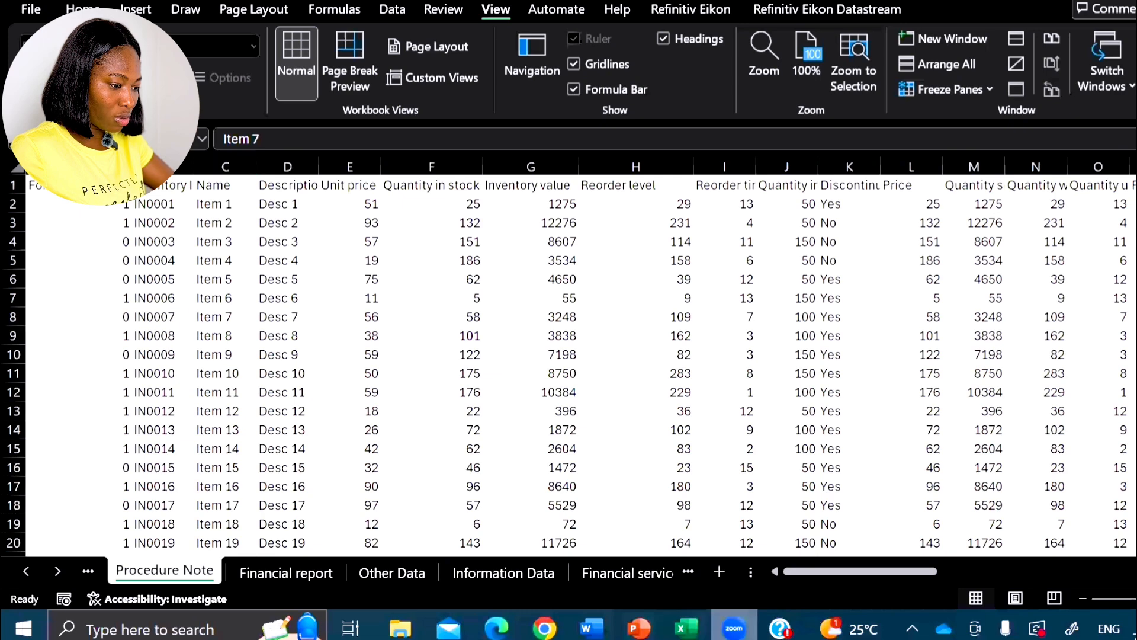
pyautogui.click(686, 628)
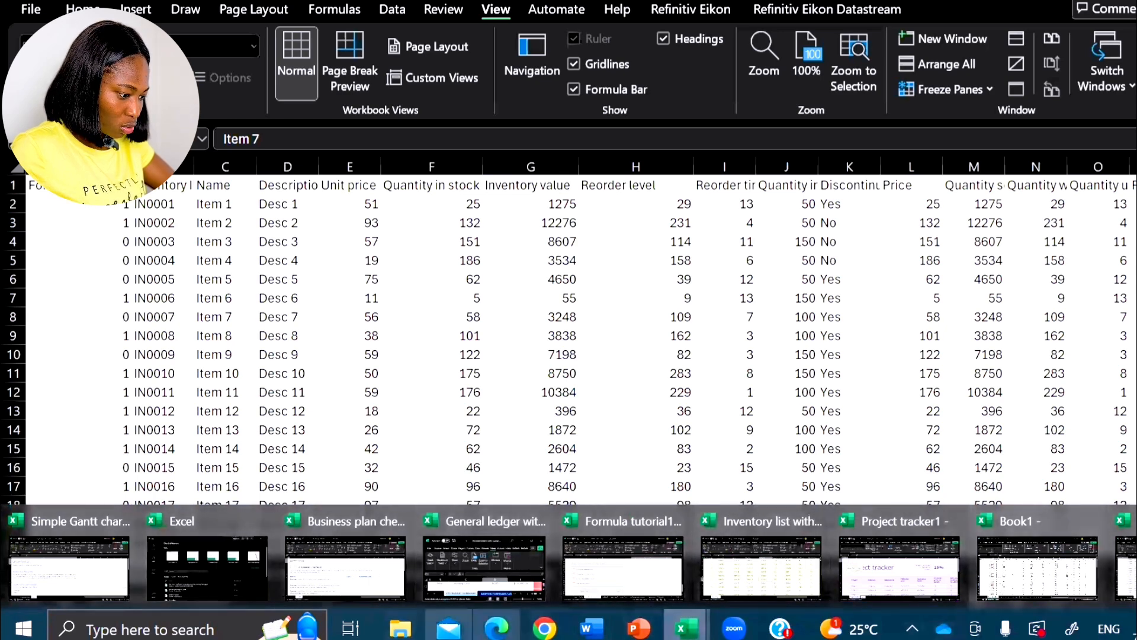
pyautogui.click(400, 628)
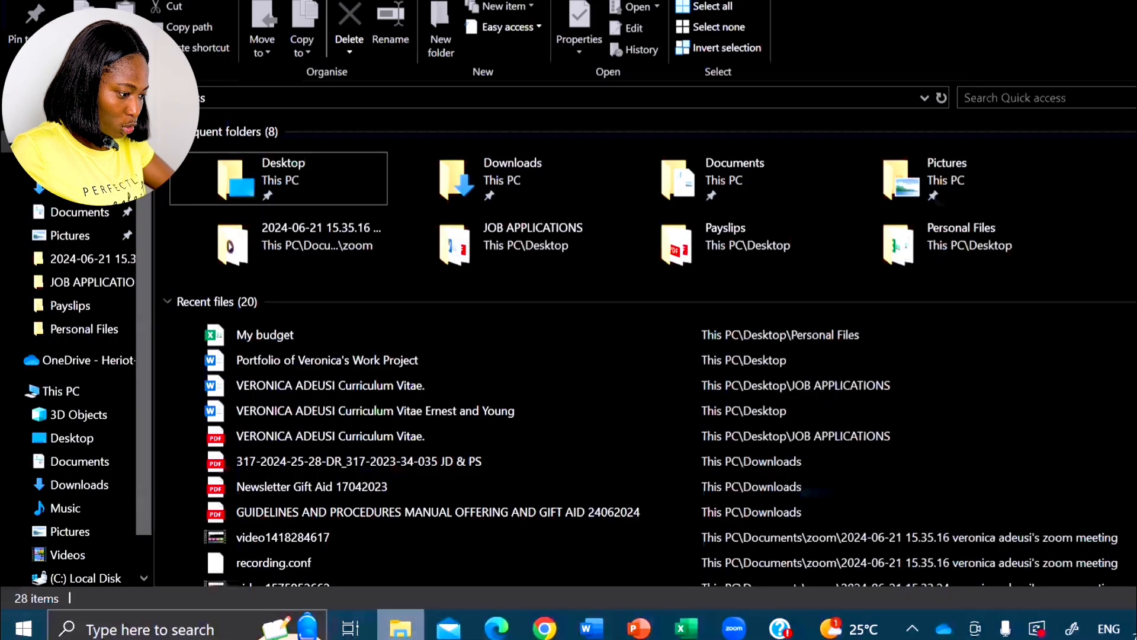
pyautogui.click(401, 628)
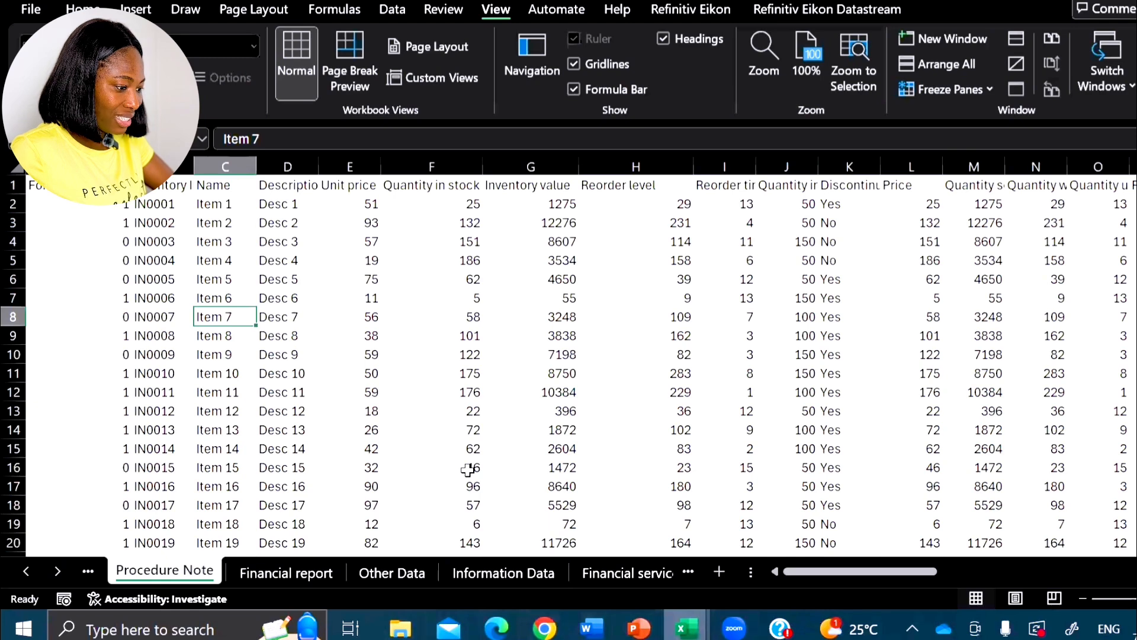
# - Browse the open windows and the recent activity timeline in Task View, and return to the Book1 workbook
pyautogui.press('super+Tab')
pyautogui.scroll(-5, 418, 394)
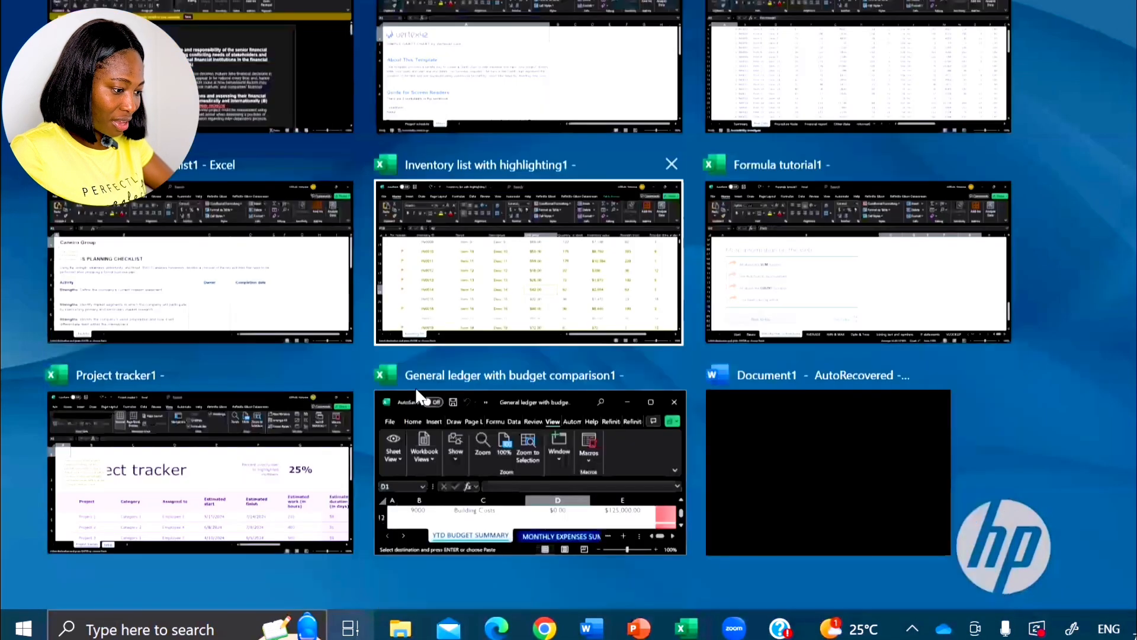
pyautogui.scroll(-15, 418, 393)
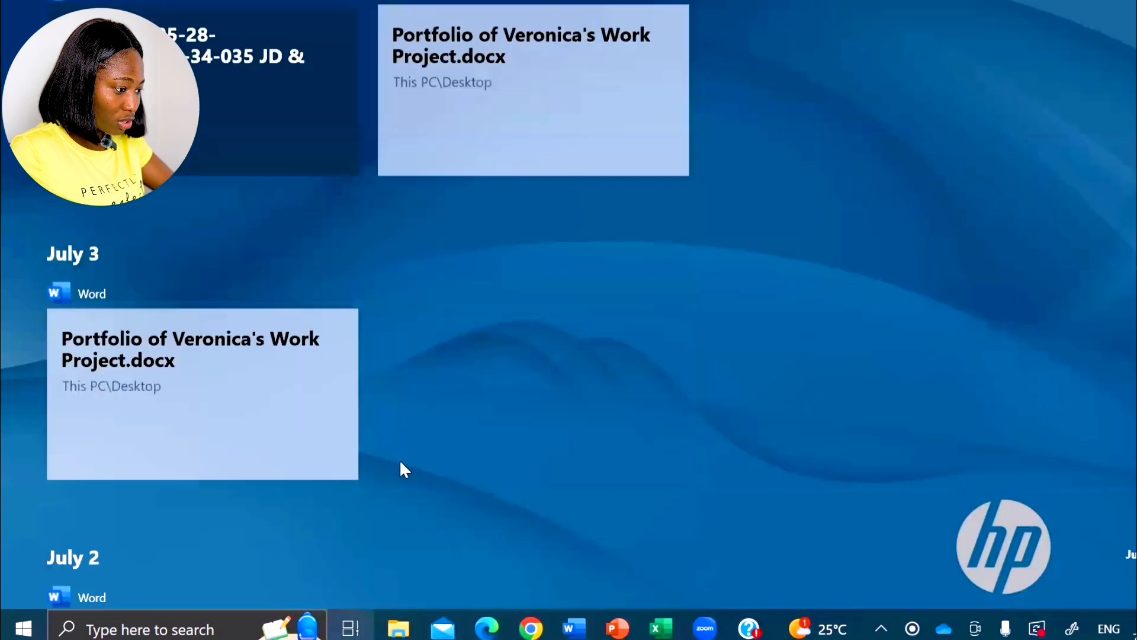
pyautogui.scroll(15, 400, 465)
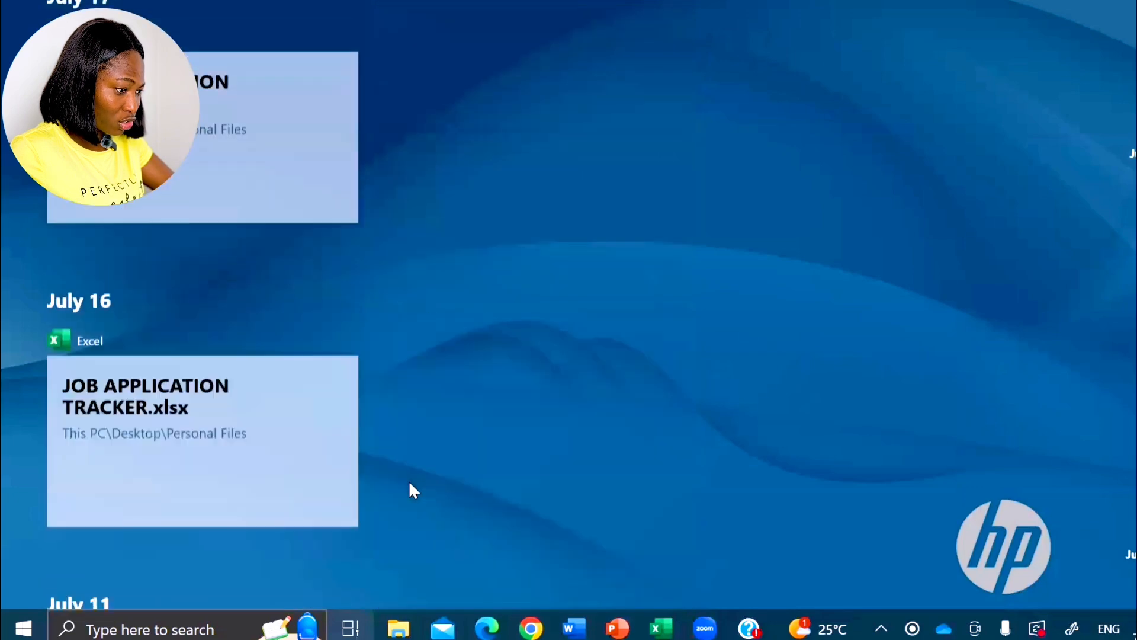
pyautogui.scroll(10, 416, 497)
pyautogui.scroll(5, 437, 192)
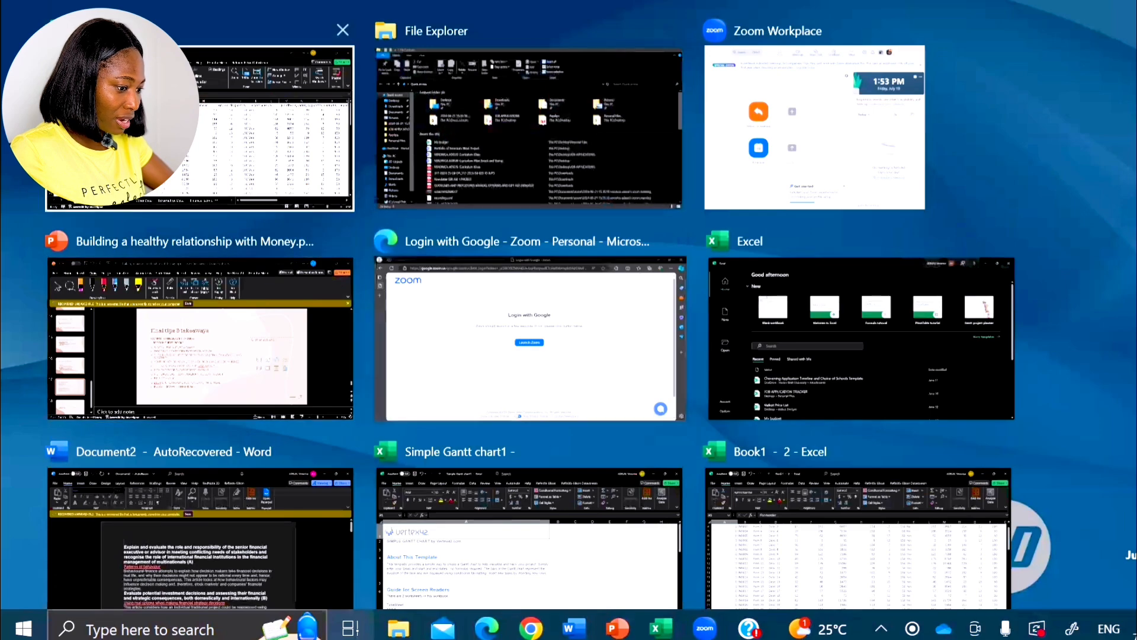
pyautogui.click(237, 177)
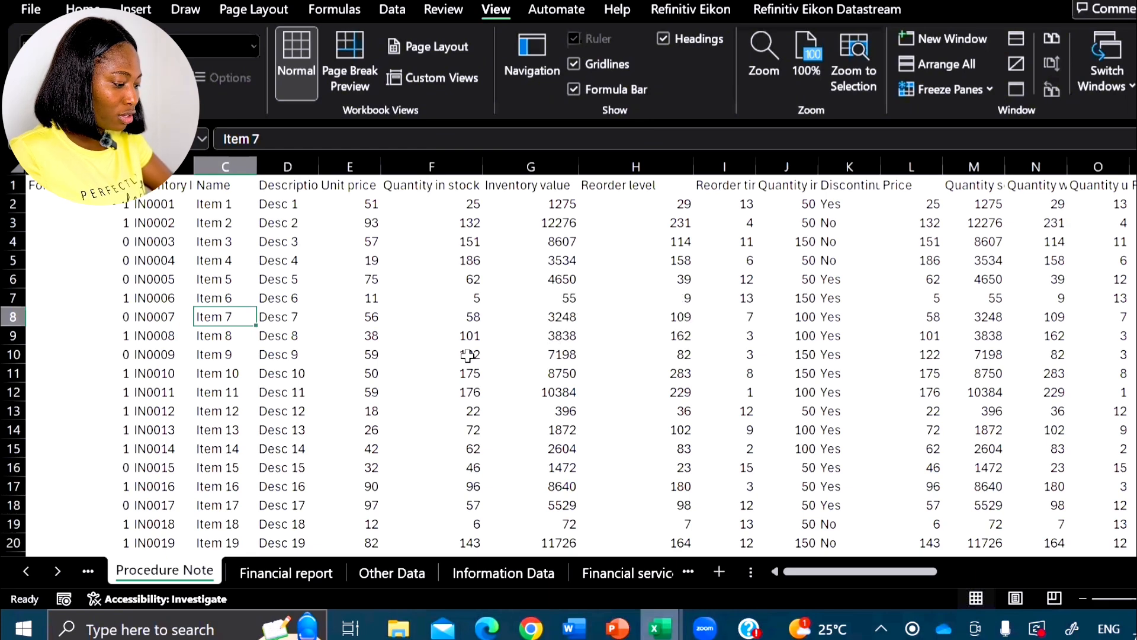
# - Review the overview of all open windows once more and go back to the Procedure Note sheet
pyautogui.press('super+Tab')
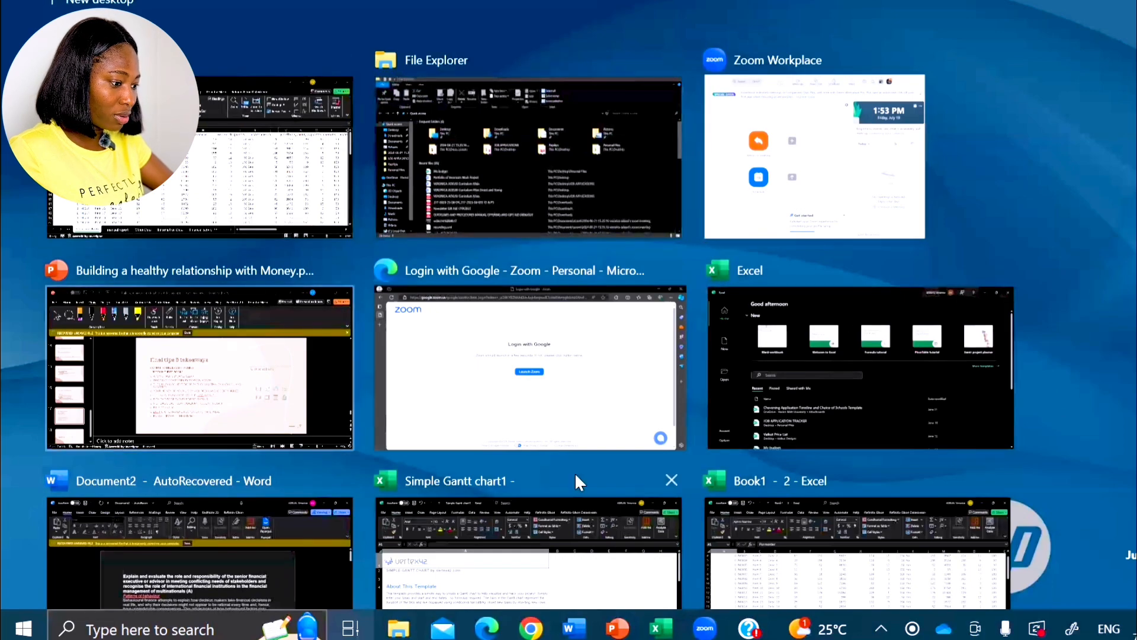
pyautogui.scroll(-3, 574, 471)
pyautogui.scroll(-3, 509, 483)
pyautogui.scroll(6, 442, 438)
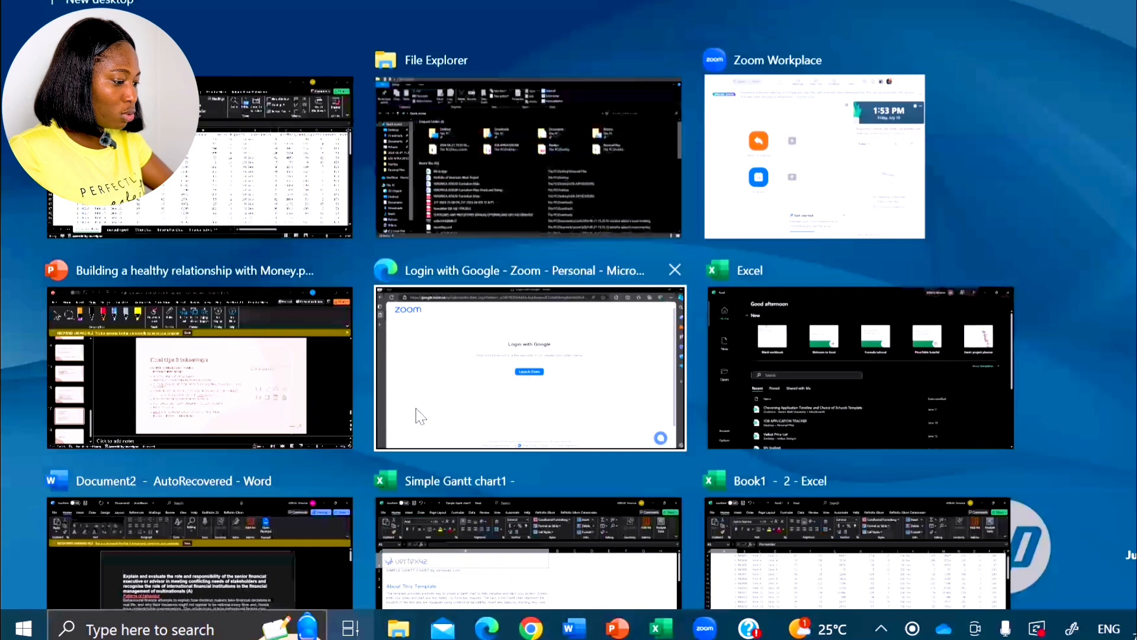
pyautogui.click(385, 12)
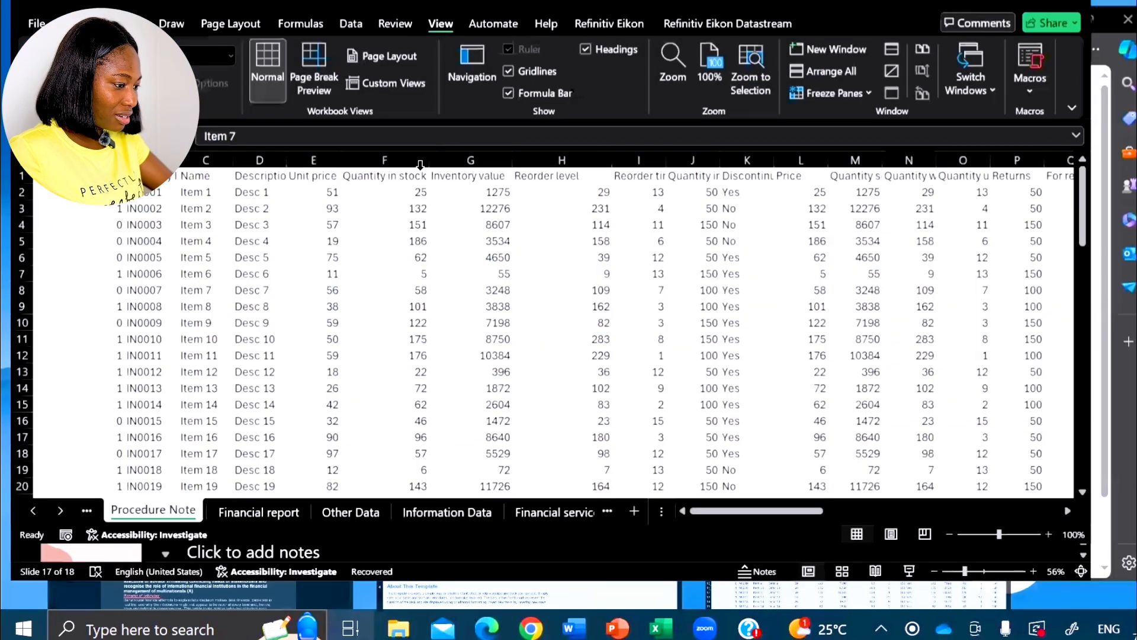
# - Cycle through the open windows in the window switcher and switch to the Simple Gantt chart1 workbook
pyautogui.press('super+Tab')
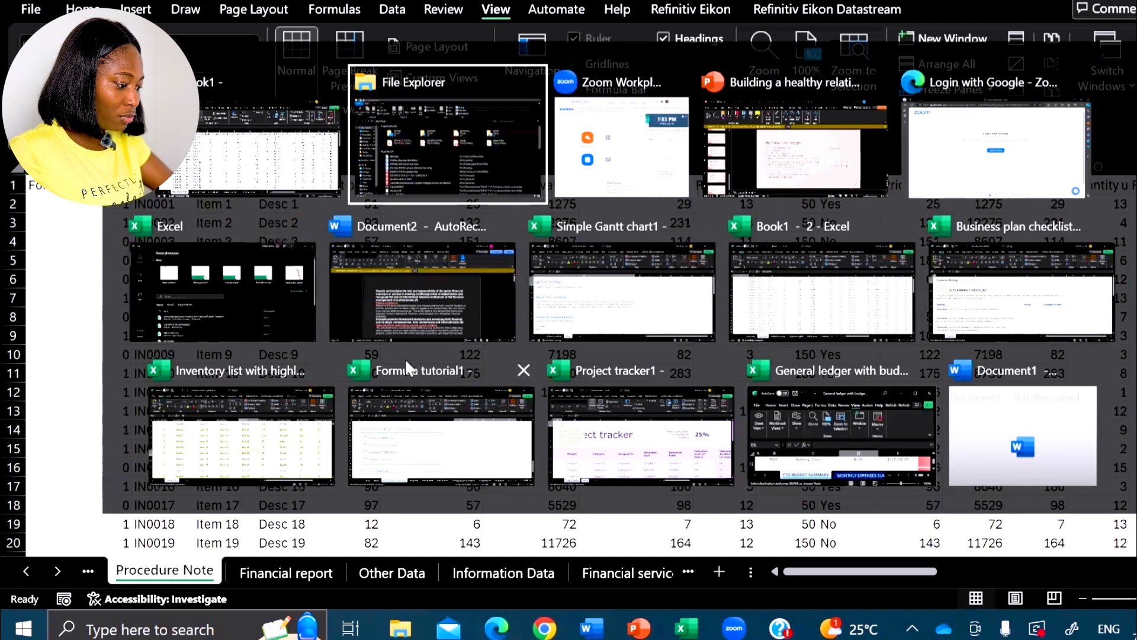
pyautogui.press('Right')
pyautogui.press('Right')
pyautogui.press('Down')
pyautogui.press('Right')
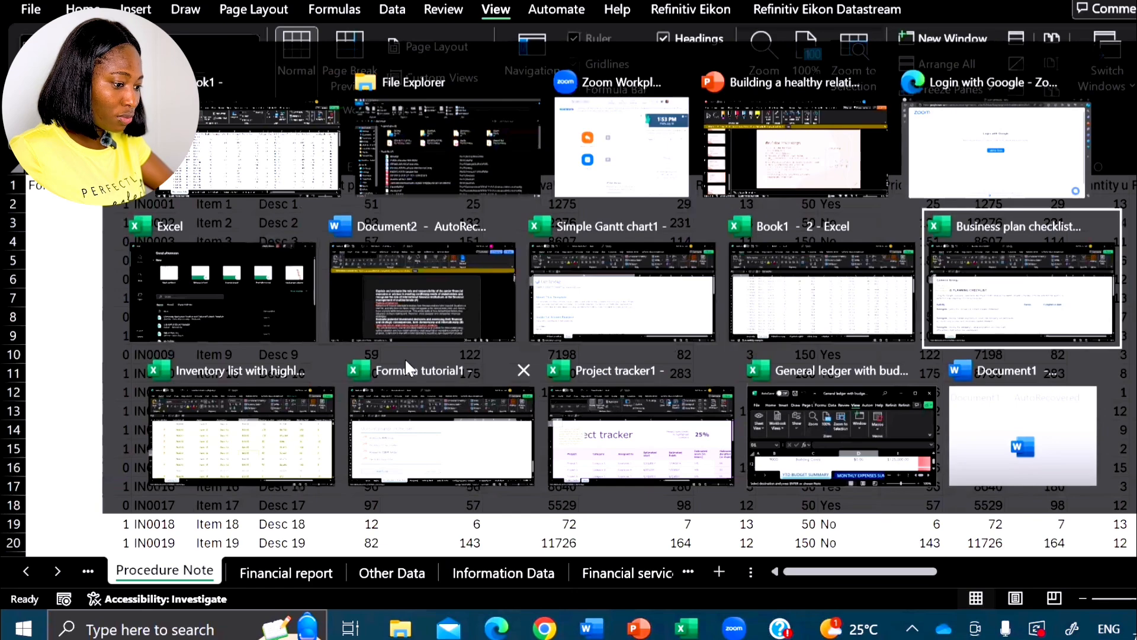
pyautogui.press('Right')
pyautogui.press('Right')
pyautogui.press('Right')
pyautogui.press('Right')
pyautogui.press('Right')
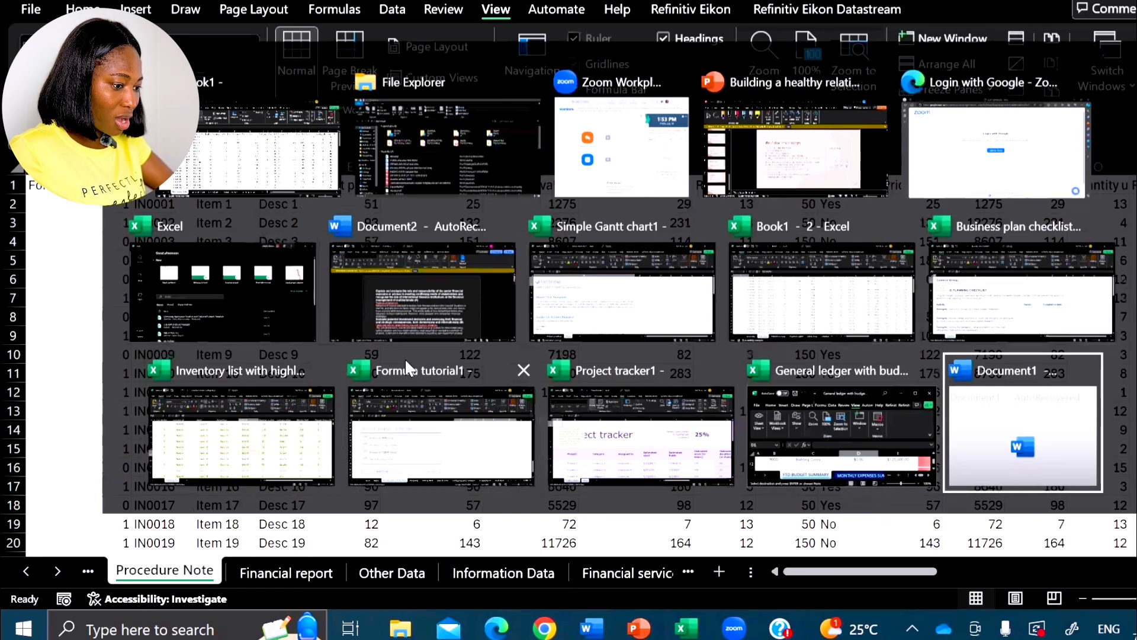
pyautogui.press('Right')
pyautogui.press('Right')
pyautogui.press('Right')
pyautogui.press('Right')
pyautogui.press('Right')
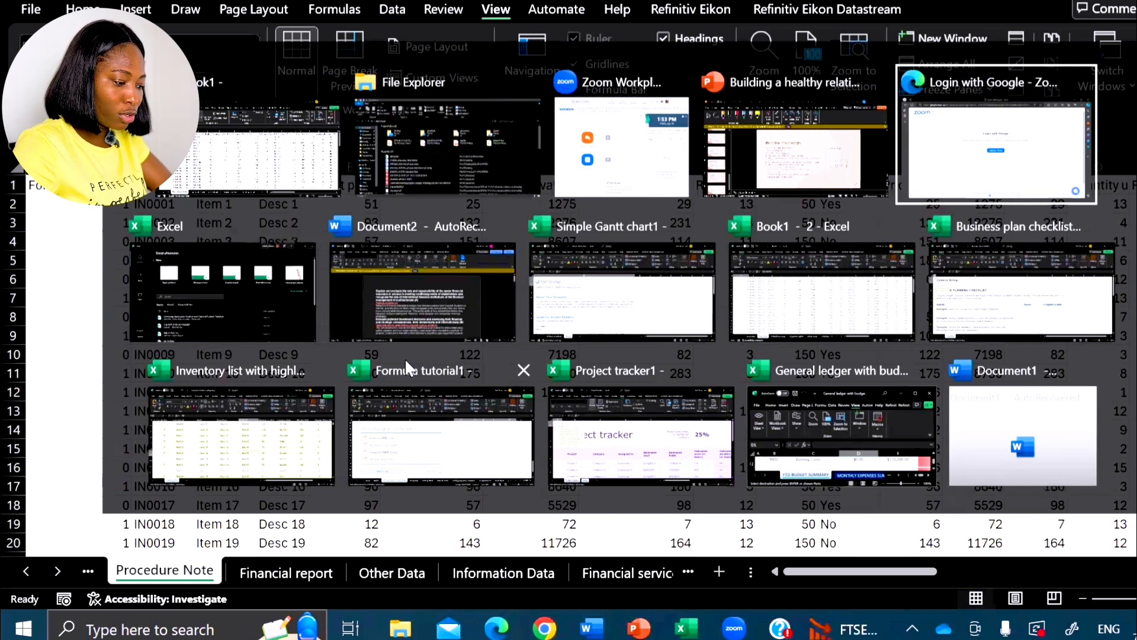
pyautogui.press('Right')
pyautogui.press('Right')
pyautogui.press('Right')
pyautogui.press('Right')
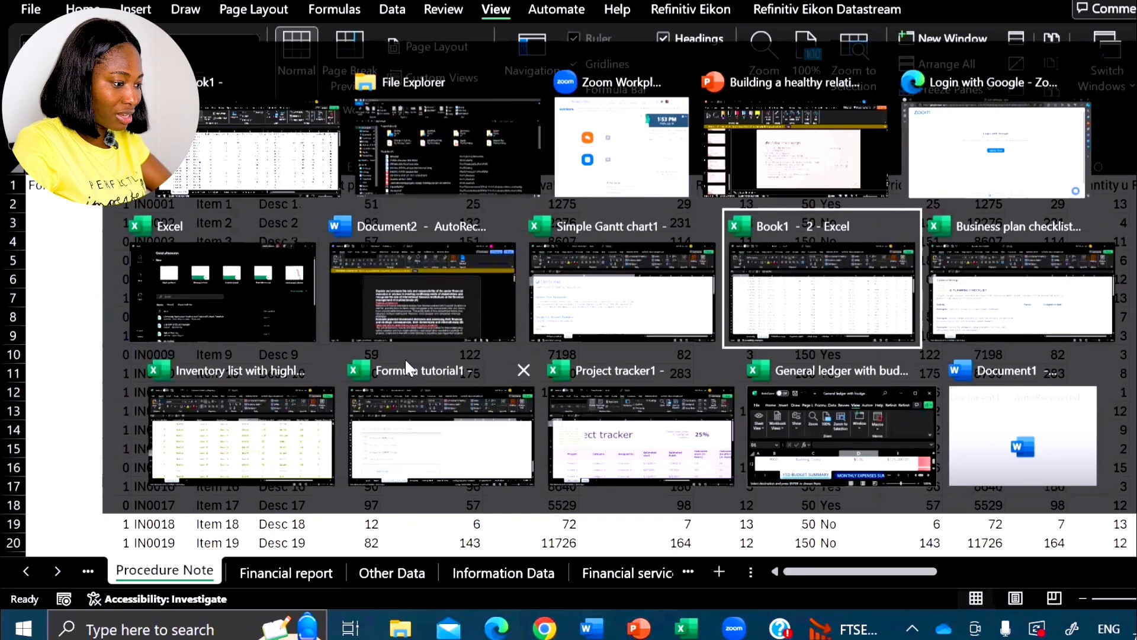
pyautogui.press('Left')
pyautogui.press('Left')
pyautogui.press('Left')
pyautogui.press('Left')
pyautogui.press('Down')
pyautogui.press('Down')
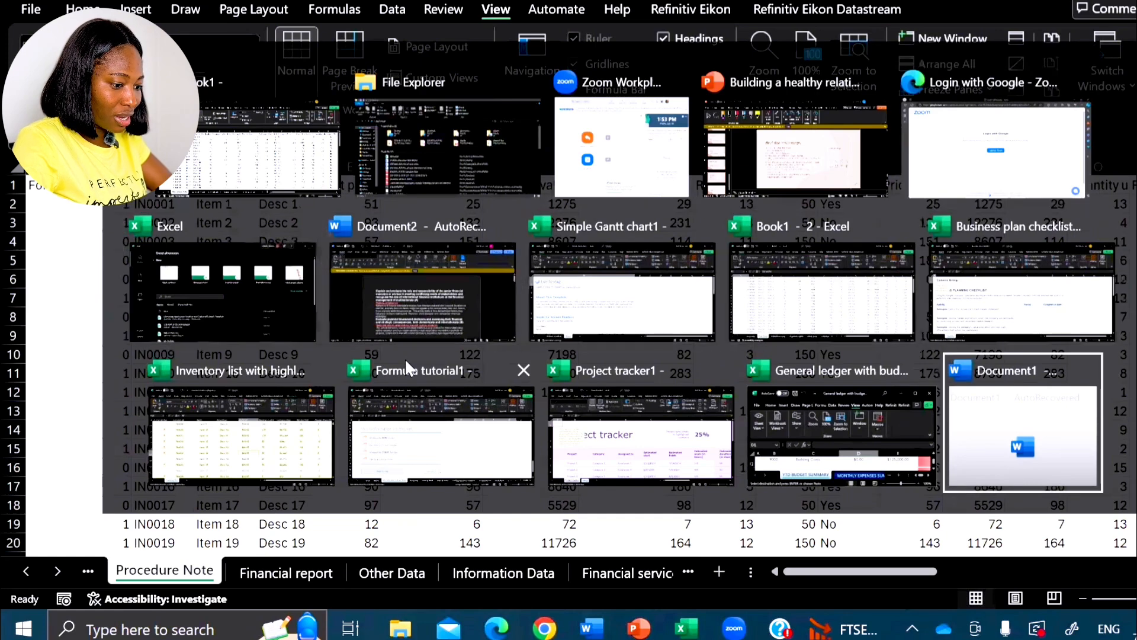
pyautogui.press('Right')
pyautogui.press('Right')
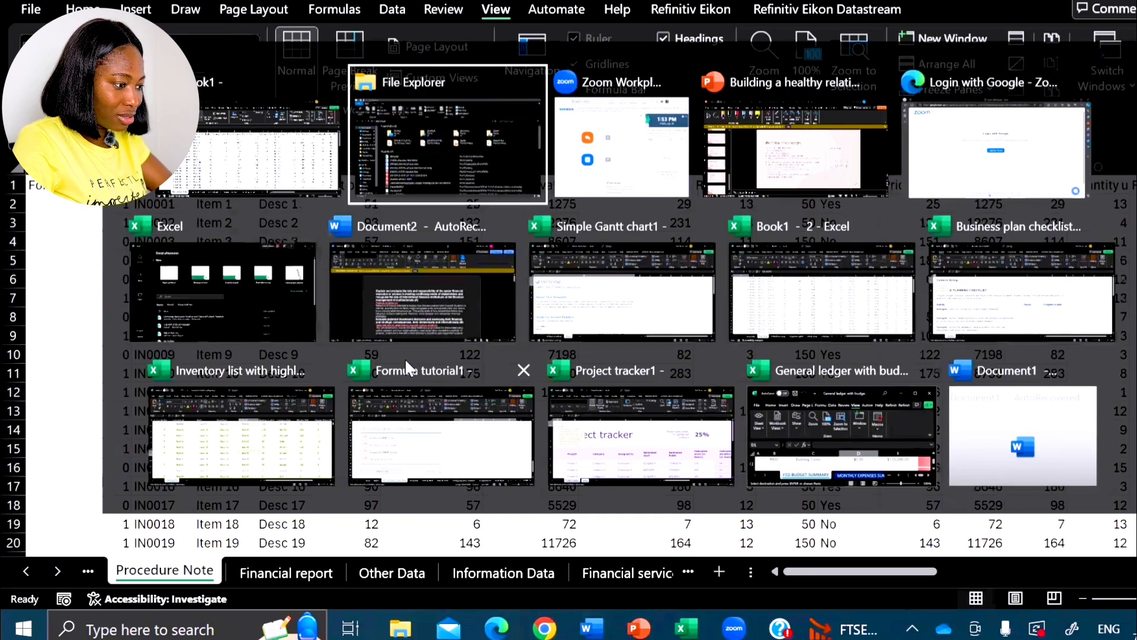
pyautogui.press('Left')
pyautogui.press('Up')
pyautogui.press('Up')
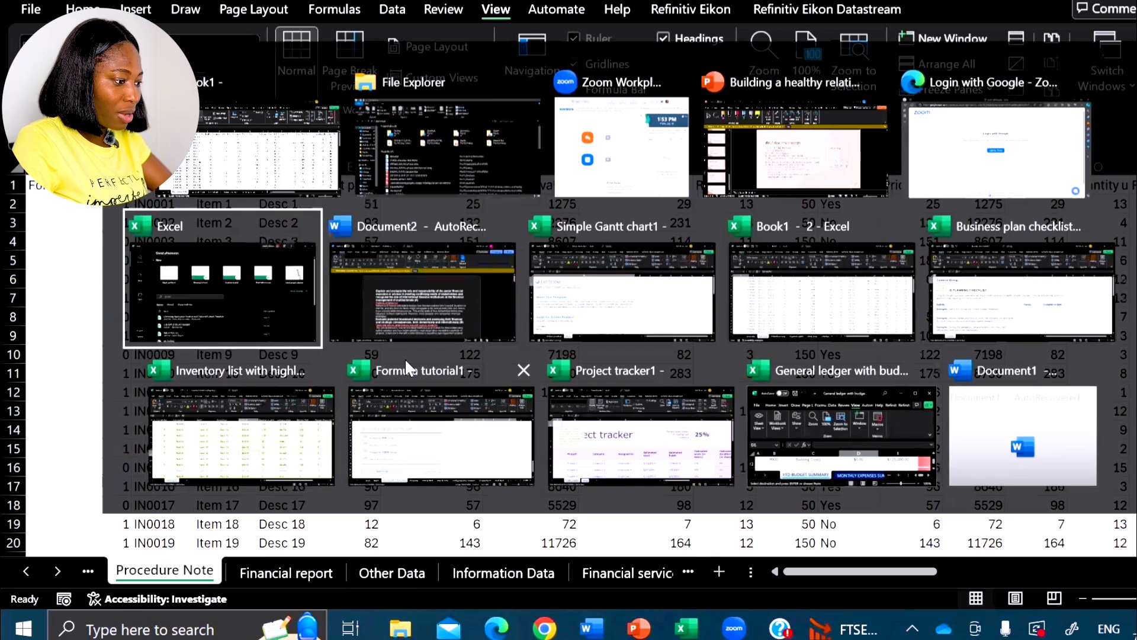
pyautogui.press('Right')
pyautogui.press('Right')
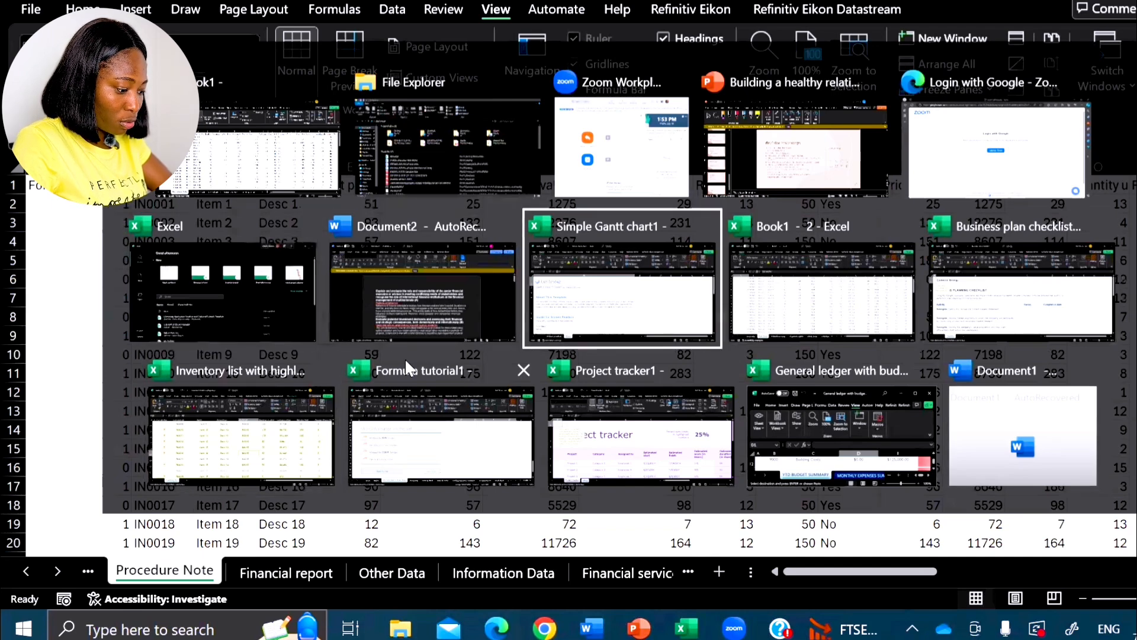
pyautogui.press('Escape')
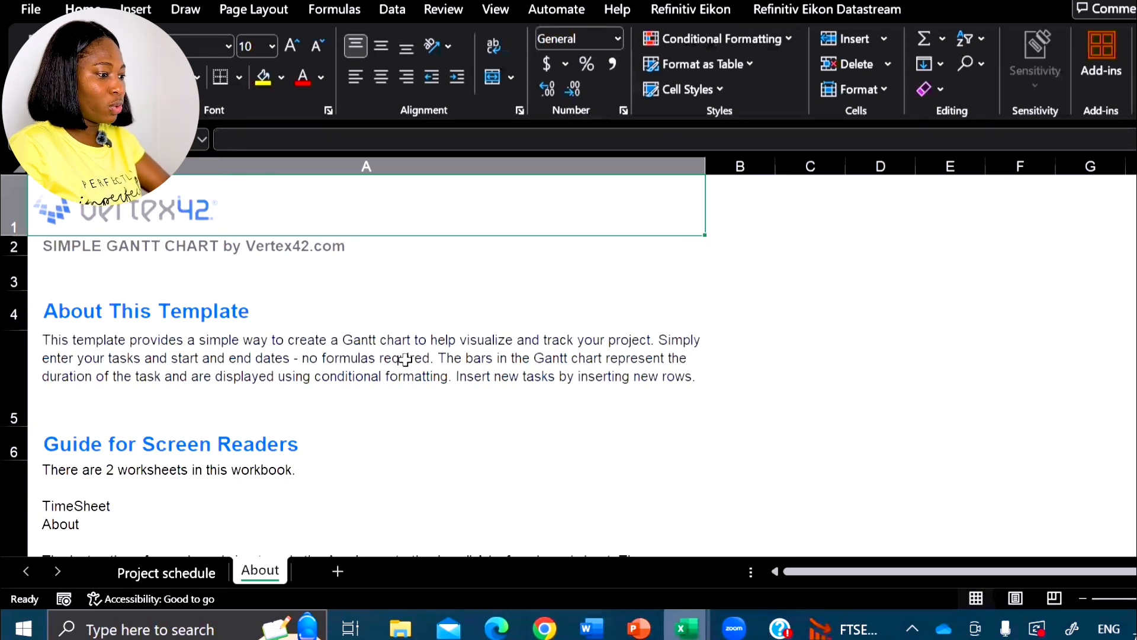
# - Switch to the PowerPoint presentation "Building a healthy relationship with Money" and select the body text box on slide 17
pyautogui.hotkey('alt', 'Tab')
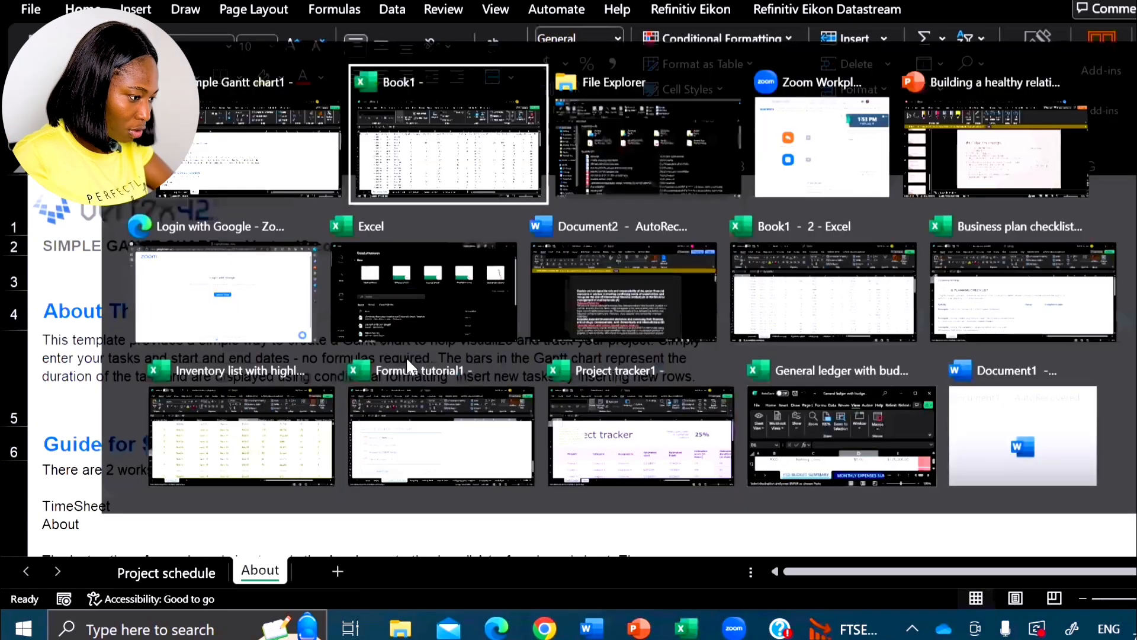
pyautogui.hotkey('alt', 'Tab')
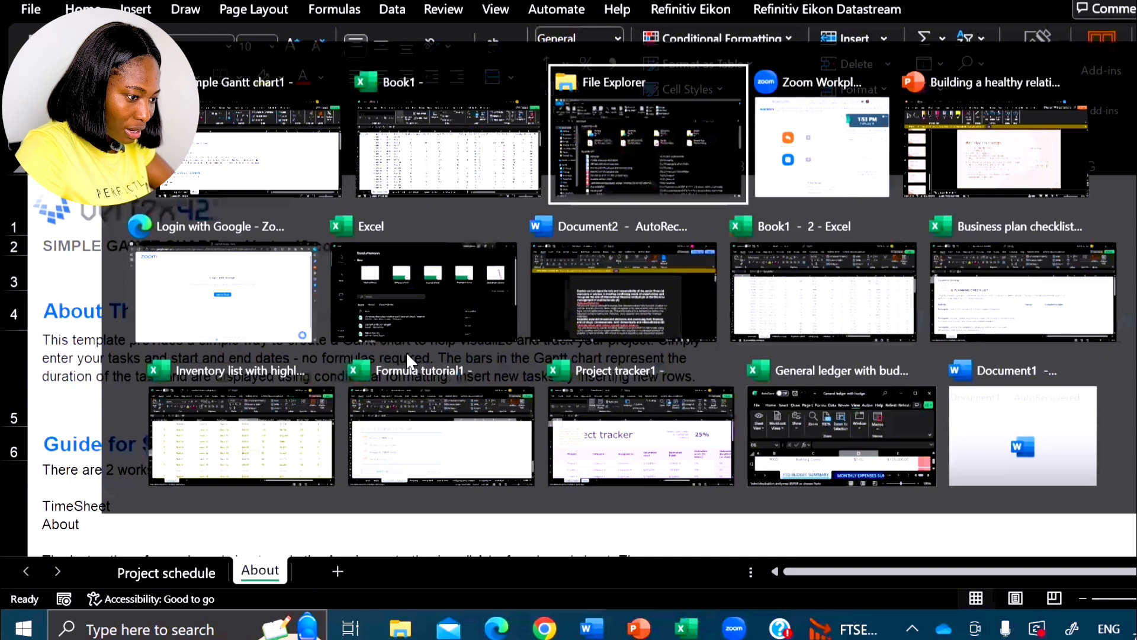
pyautogui.hotkey('alt', 'Tab')
pyautogui.hotkey('alt', 'Tab')
pyautogui.click(478, 434)
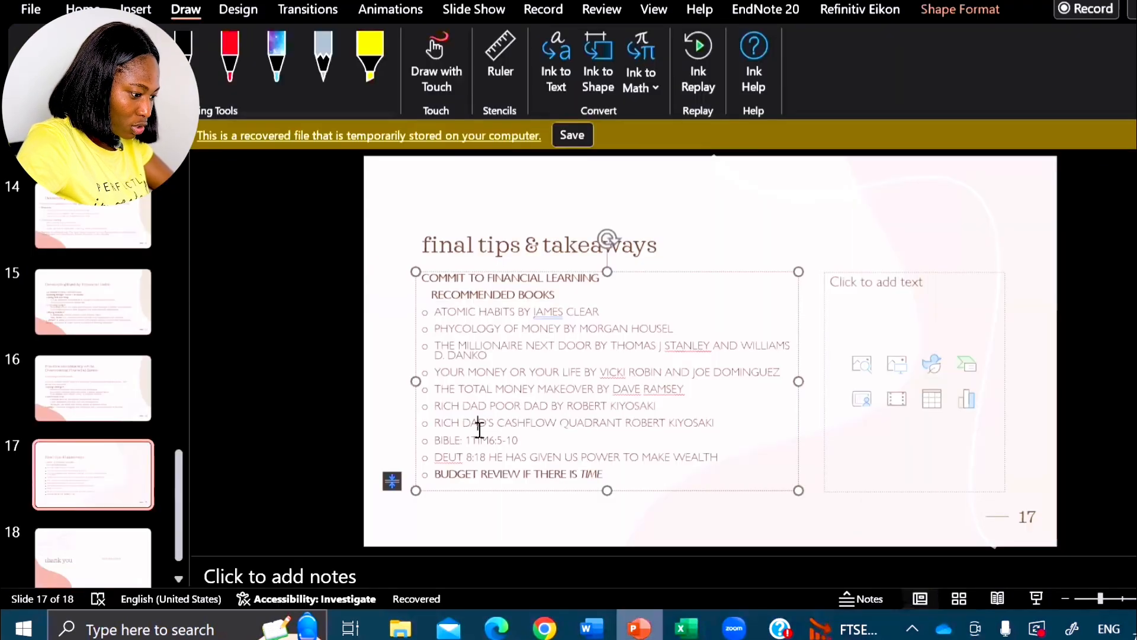
# - Switch to the second Book1 workbook window, which is open on the Raw Data sheet
pyautogui.hotkey('alt', 'Tab')
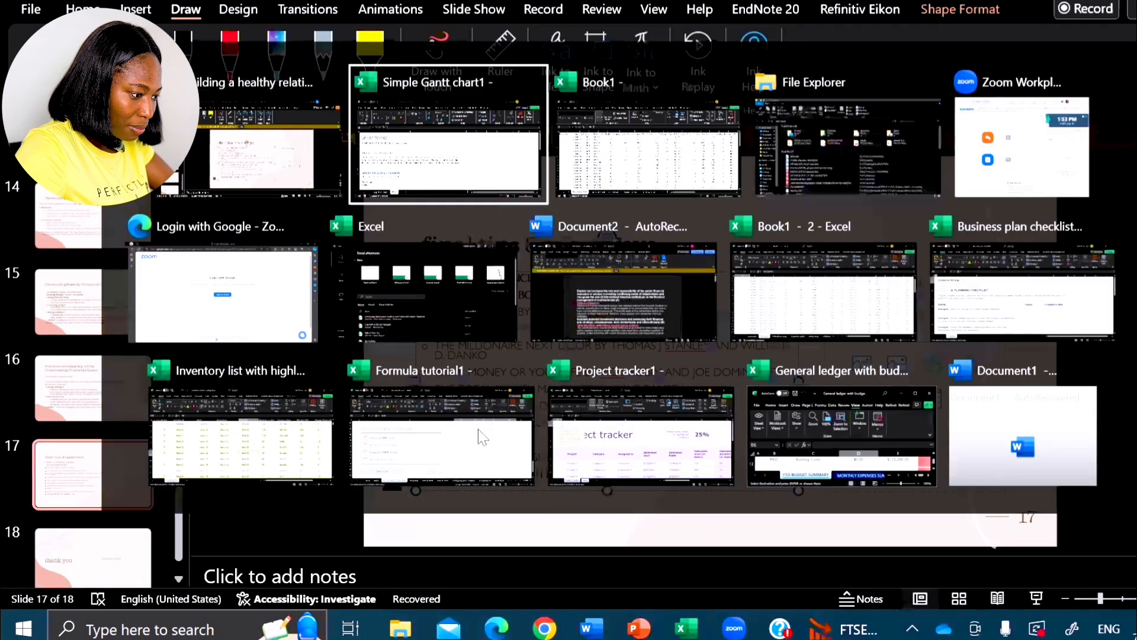
pyautogui.press('Down')
pyautogui.press('Right')
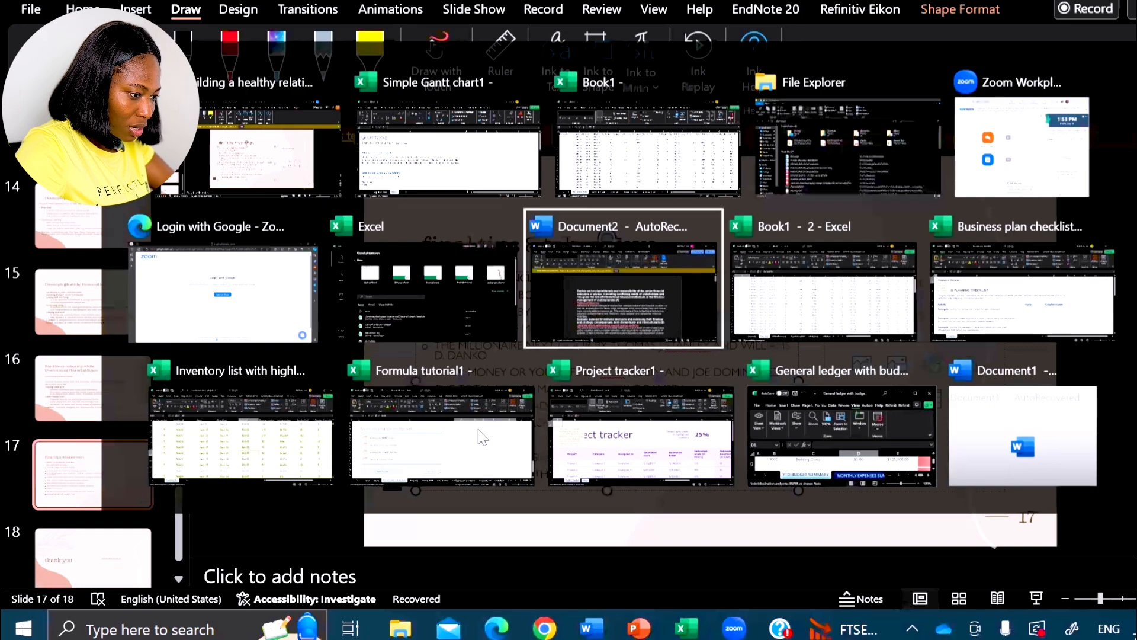
pyautogui.press('Right')
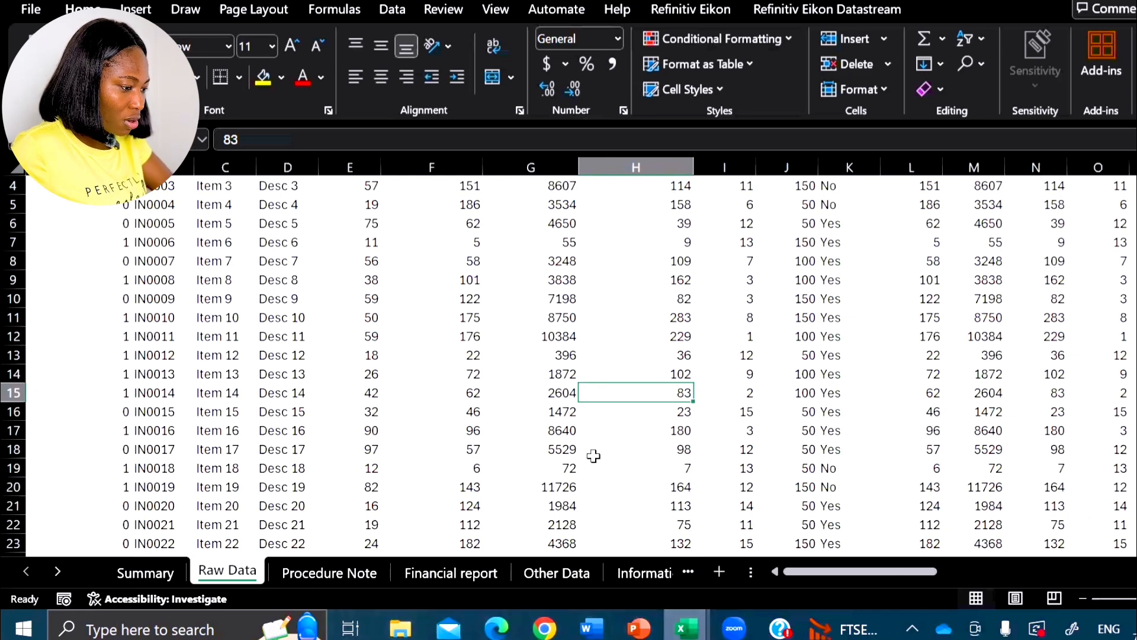
# - Cycle through the open windows and switch back to the Simple Gantt chart1 workbook
pyautogui.hotkey('alt', 'Tab')
pyautogui.hotkey('alt', 'Tab')
pyautogui.hotkey('alt', 'Tab')
pyautogui.hotkey('alt', 'Tab')
pyautogui.hotkey('alt', 'Tab')
pyautogui.hotkey('alt', 'Tab')
pyautogui.hotkey('alt', 'Tab')
pyautogui.hotkey('alt', 'Tab')
pyautogui.hotkey('alt', 'Tab')
pyautogui.hotkey('alt', 'Tab')
pyautogui.hotkey('alt', 'Tab')
pyautogui.hotkey('alt', 'Tab')
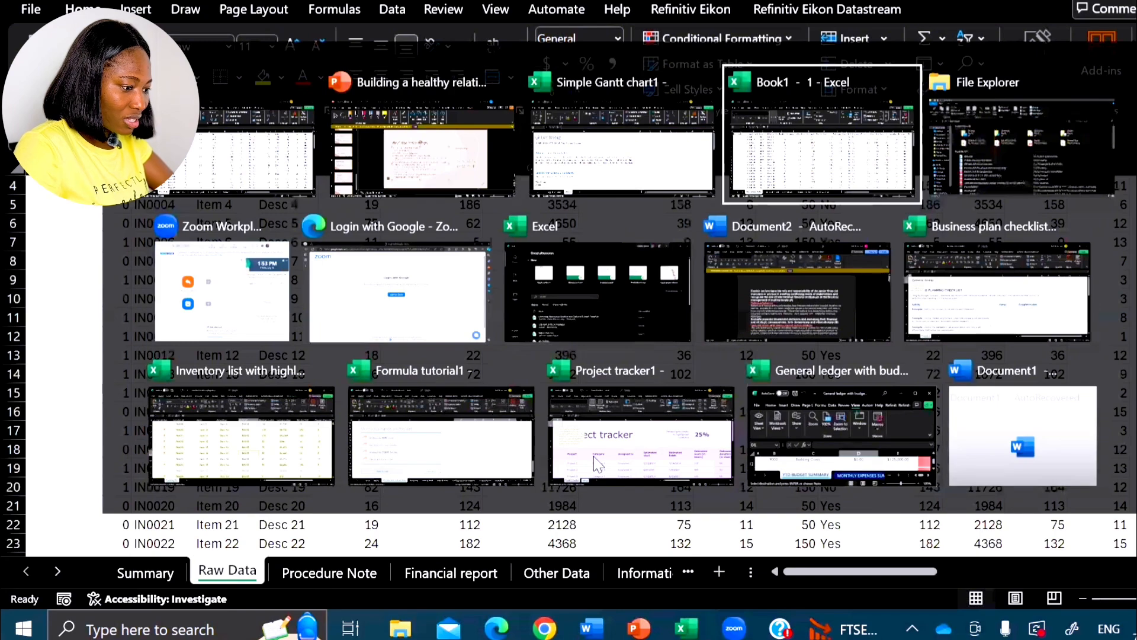
pyautogui.hotkey('alt', 'Tab')
pyautogui.hotkey('alt', 'Tab')
pyautogui.hotkey('alt', 'Tab')
pyautogui.hotkey('alt', 'Tab')
pyautogui.hotkey('alt', 'Tab')
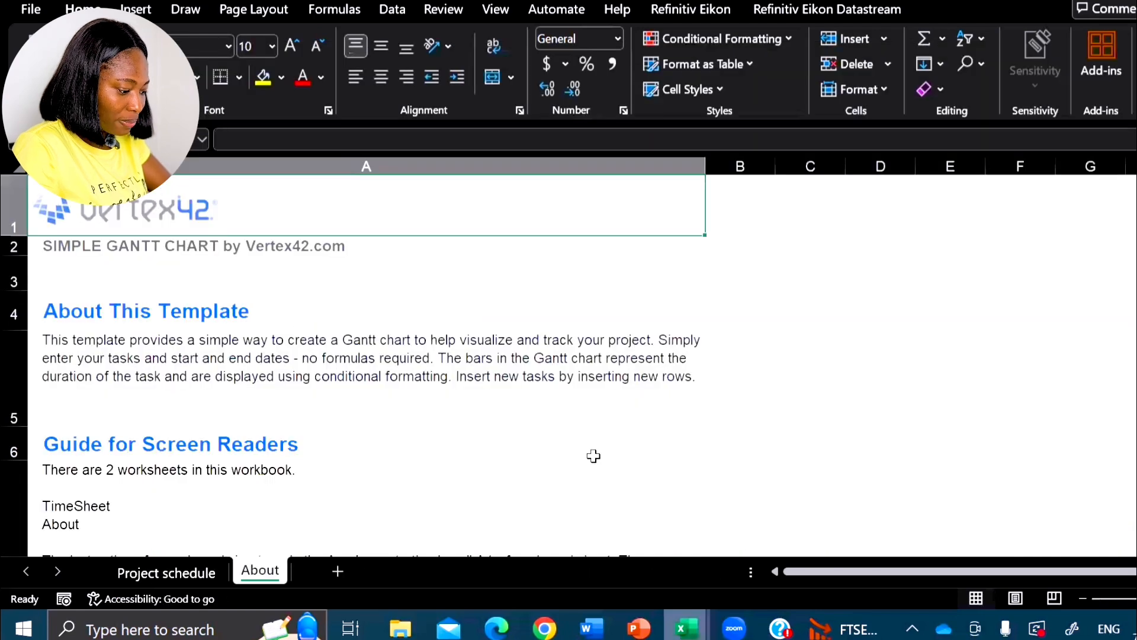
# - Browse the rows of the window switcher to highlight the Excel start window, then return to the Simple Gantt chart1 workbook
pyautogui.hotkey('alt', 'Tab')
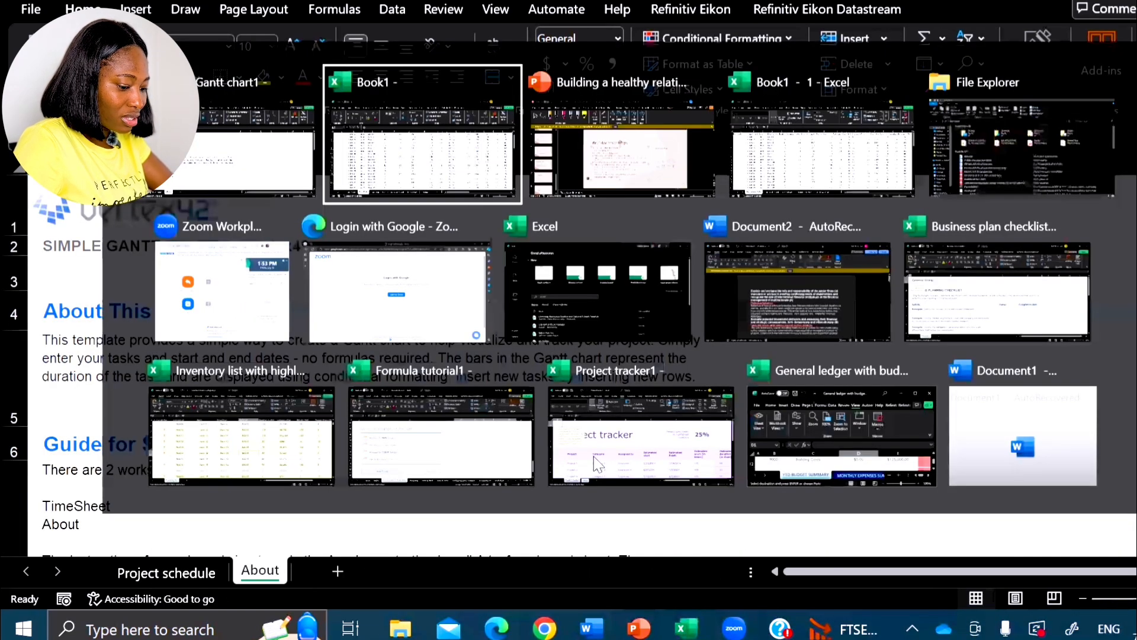
pyautogui.hotkey('alt', 'shift', 'Tab')
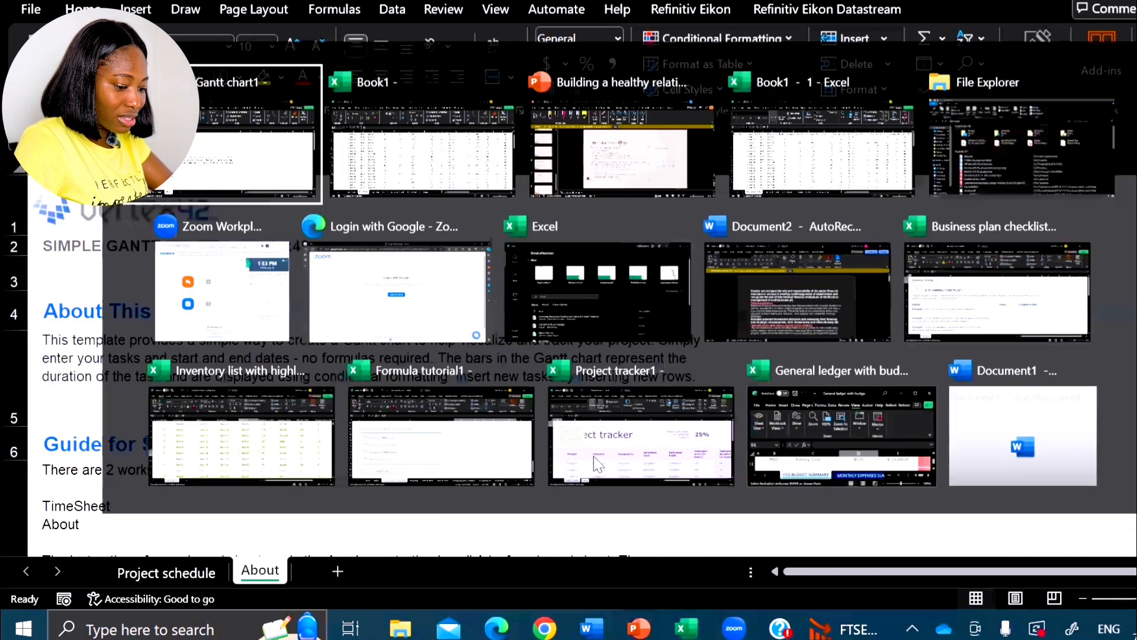
pyautogui.hotkey('alt', 'Tab')
pyautogui.hotkey('alt', 'shift', 'Tab')
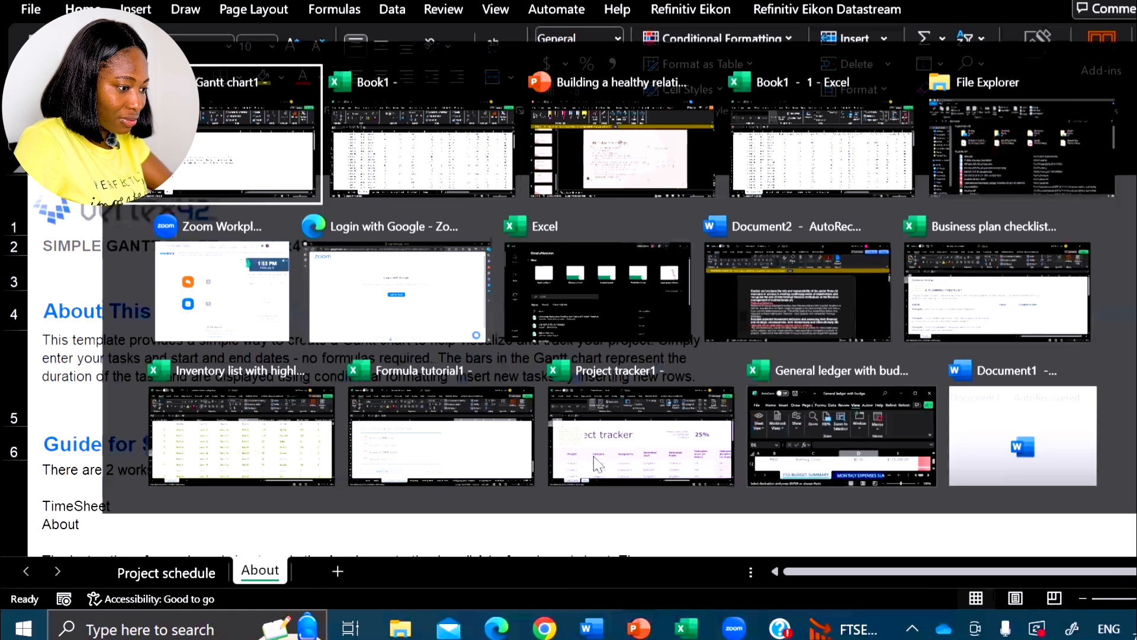
pyautogui.press('Down')
pyautogui.press('Down')
pyautogui.press('Up')
pyautogui.press('Up')
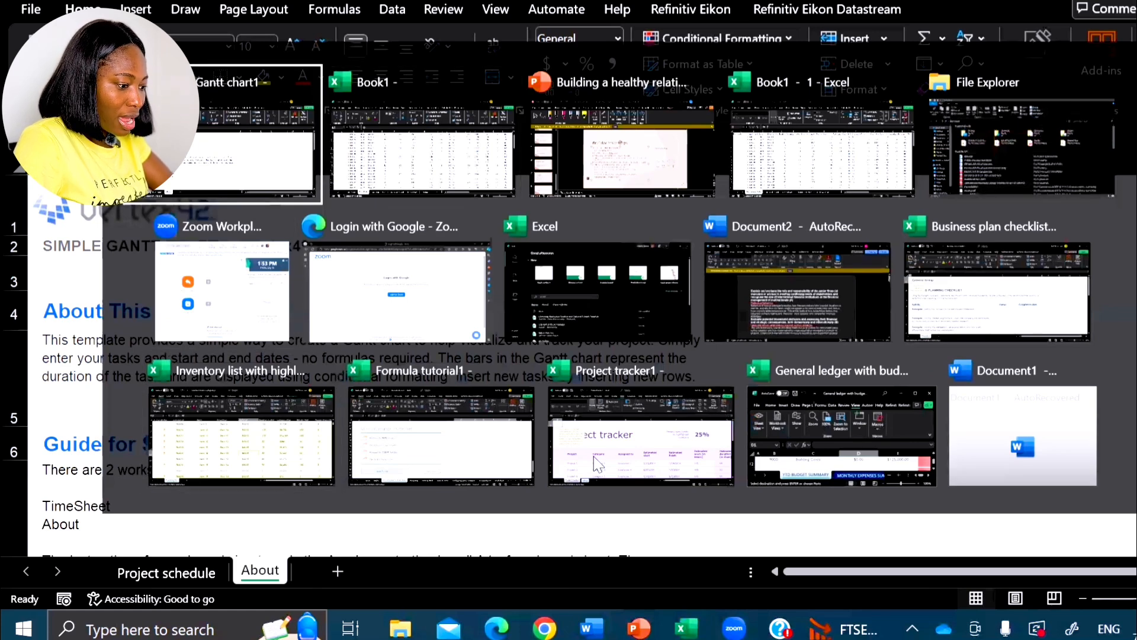
pyautogui.press('Down')
pyautogui.press('Right')
pyautogui.press('Right')
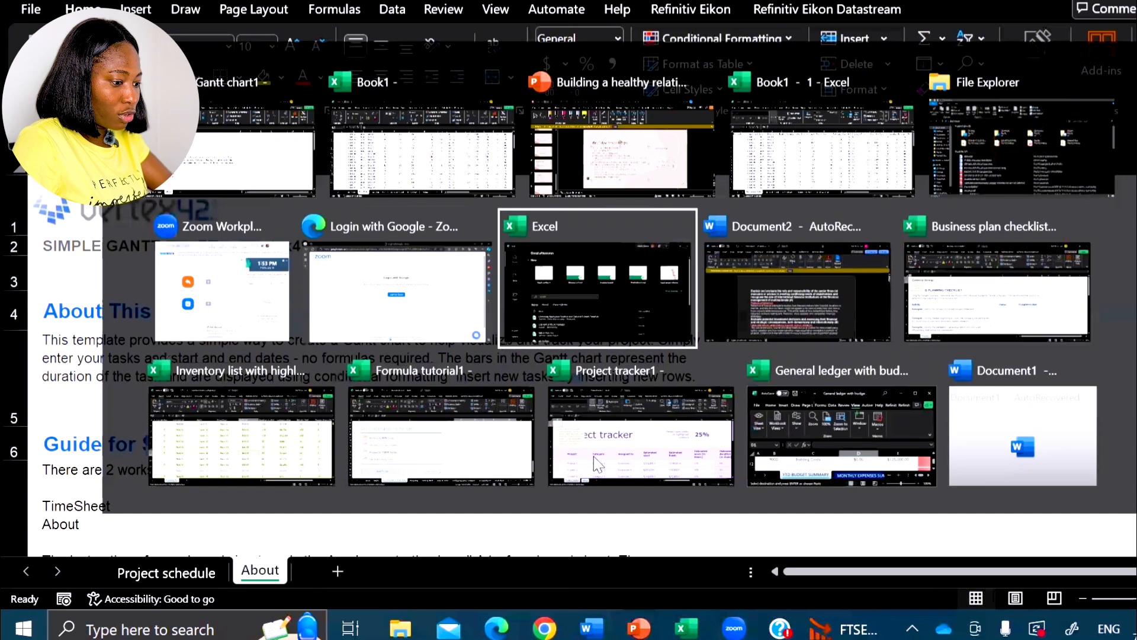
pyautogui.hotkey('alt', 'Tab')
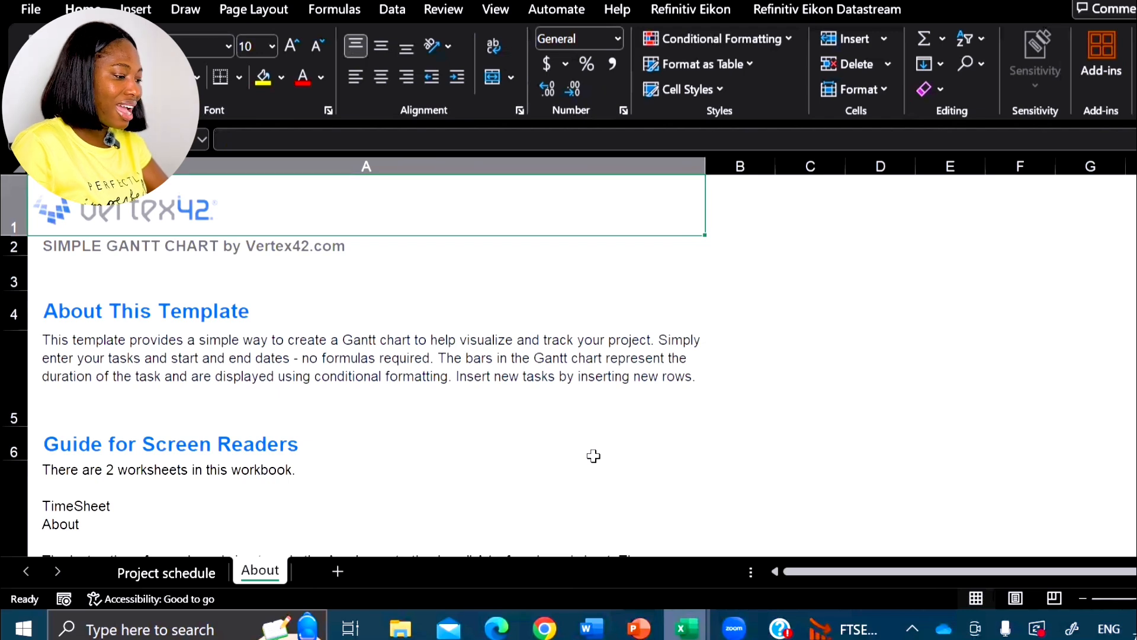
# - Switch back and forth between Book1's Raw Data sheet and the Gantt chart's About sheet, ending on the About sheet
pyautogui.hotkey('alt', 'Tab')
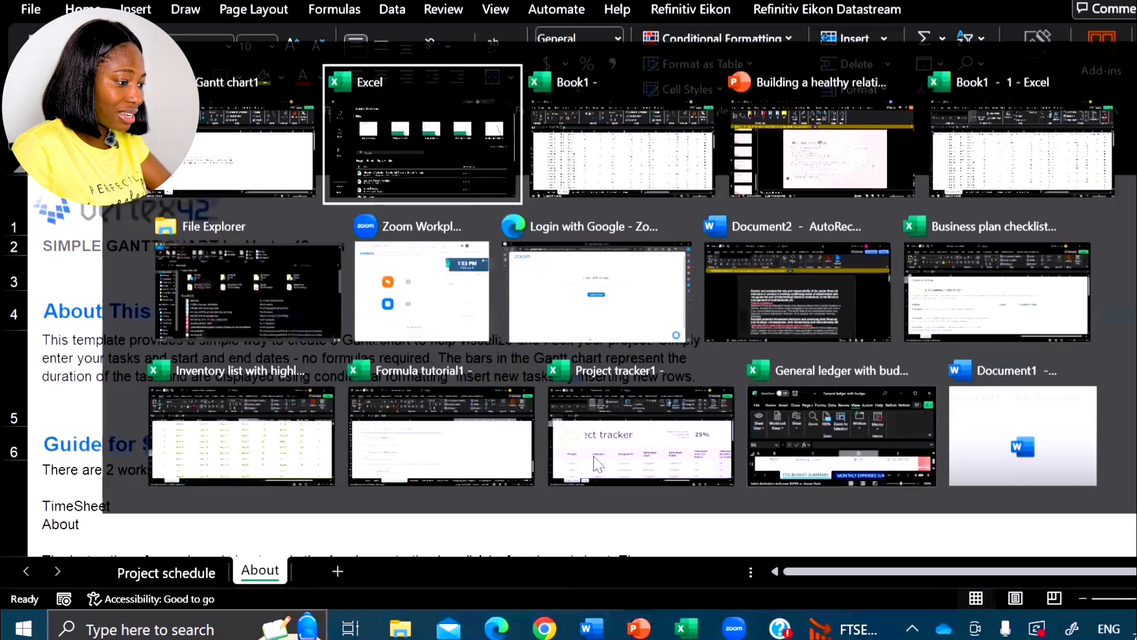
pyautogui.hotkey('alt', 'Tab')
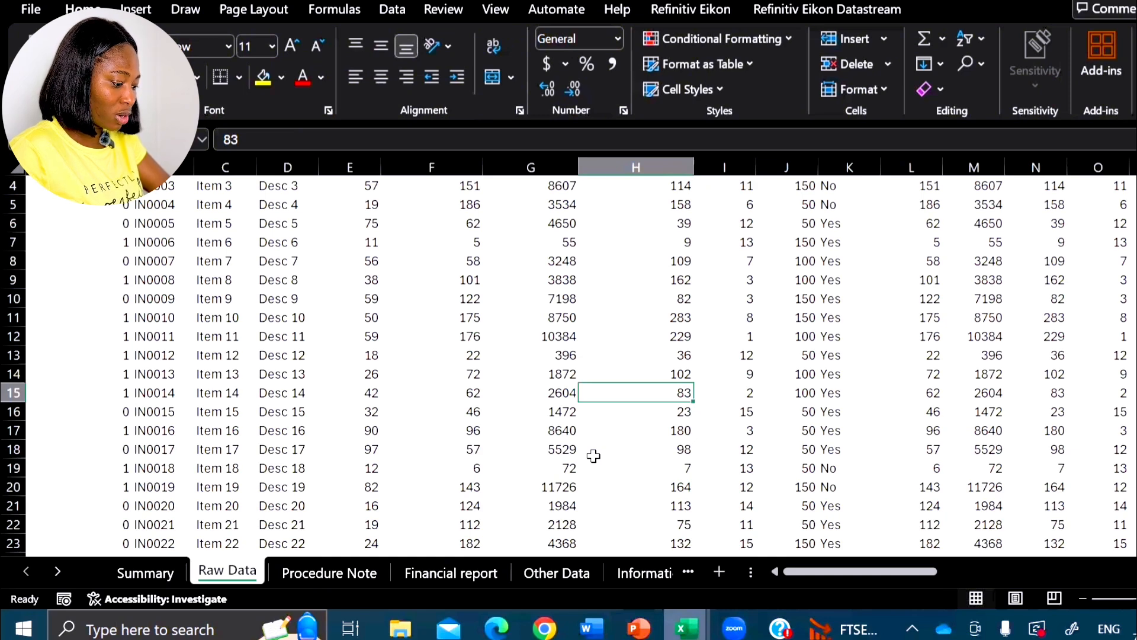
pyautogui.hotkey('alt', 'Tab')
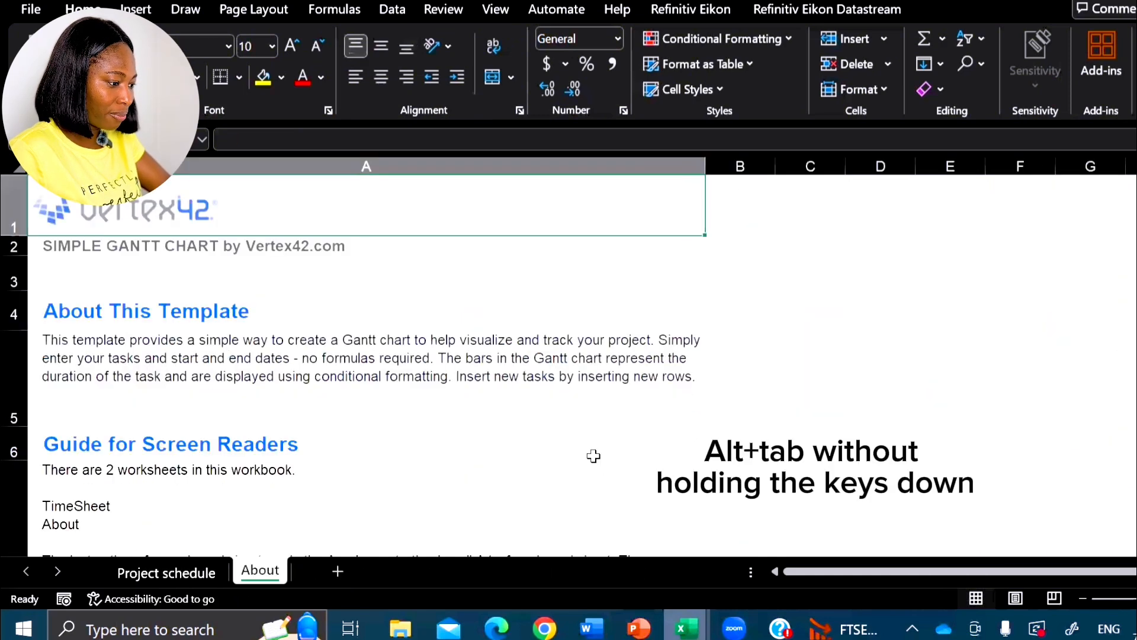
pyautogui.hotkey('alt', 'Tab')
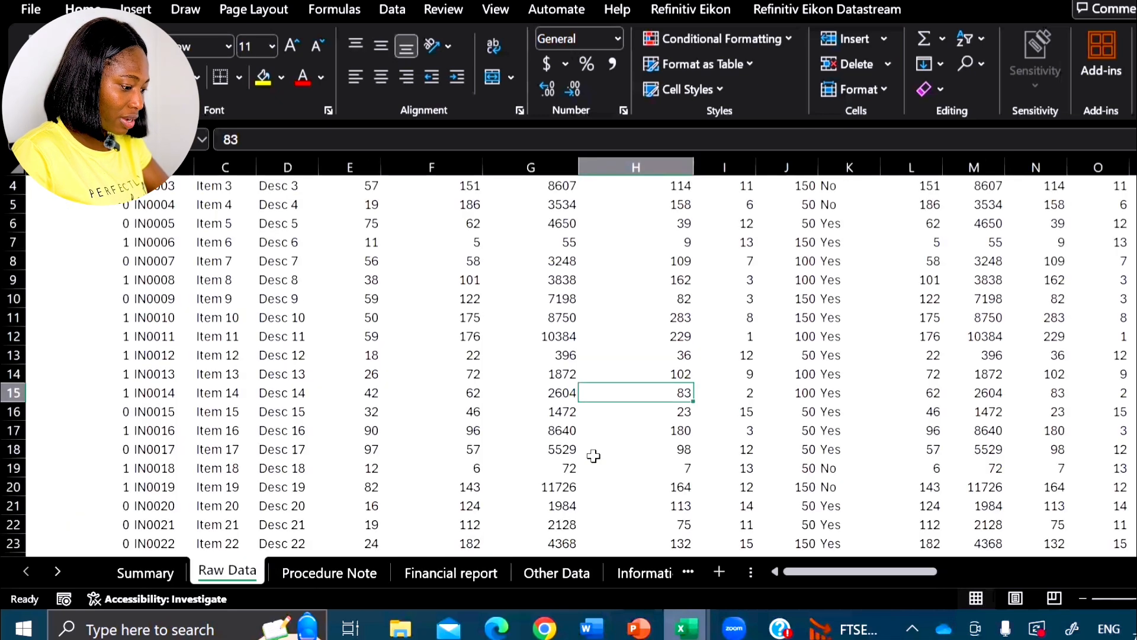
pyautogui.hotkey('alt', 'Tab')
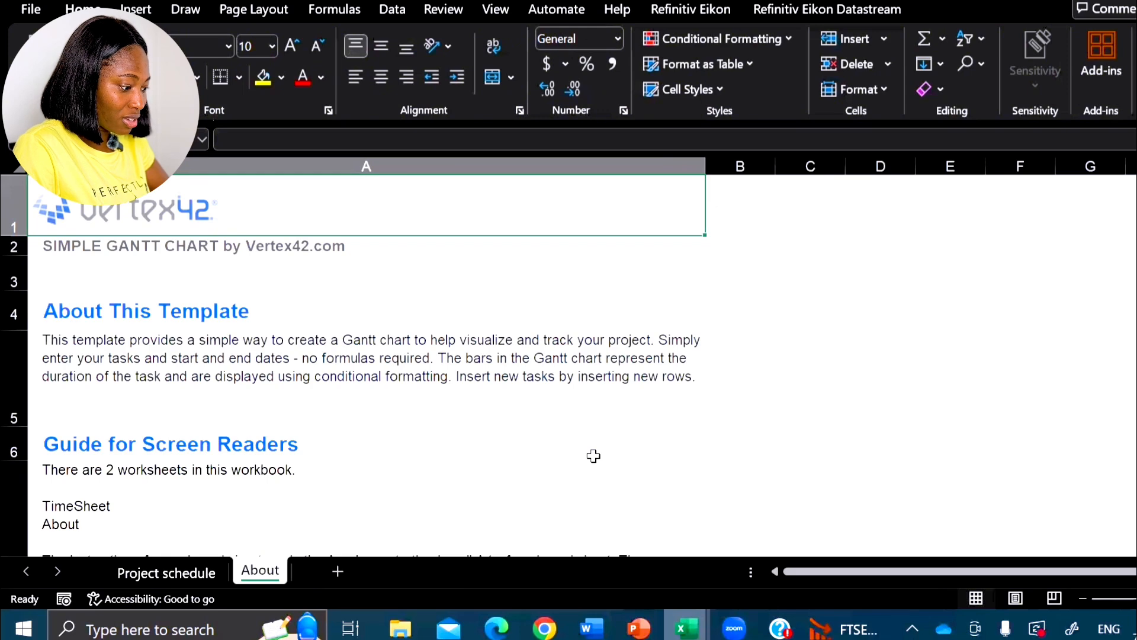
# - Add Sheet1 after the About sheet, then look through Book1's Raw Data rows and return to Sheet1
pyautogui.hotkey('shift', 'F11')
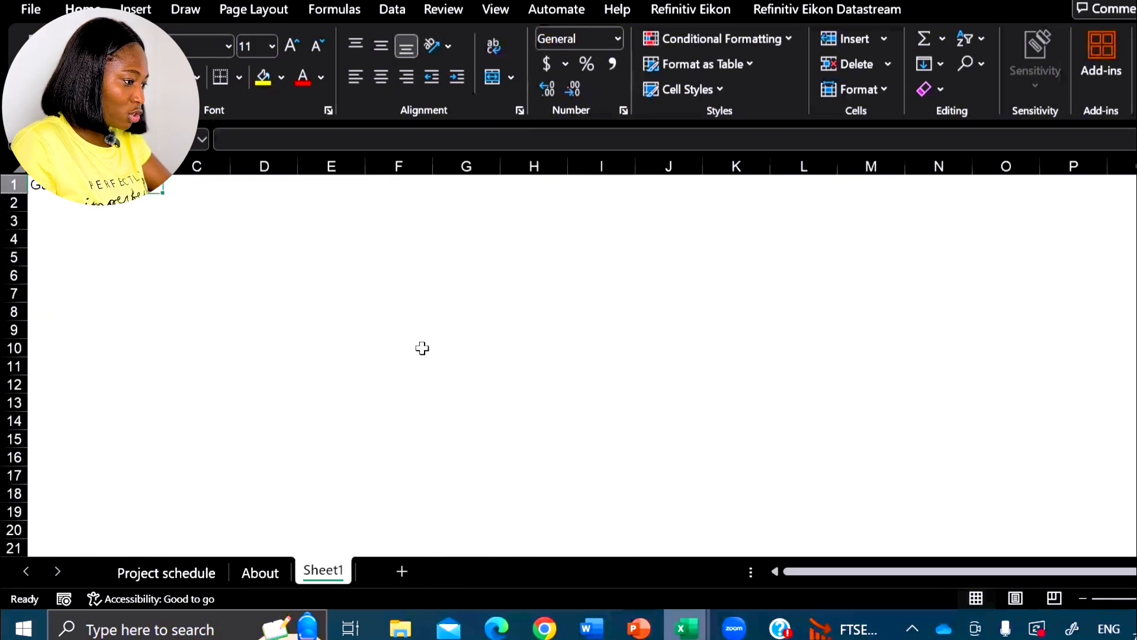
pyautogui.hotkey('alt', 'Tab')
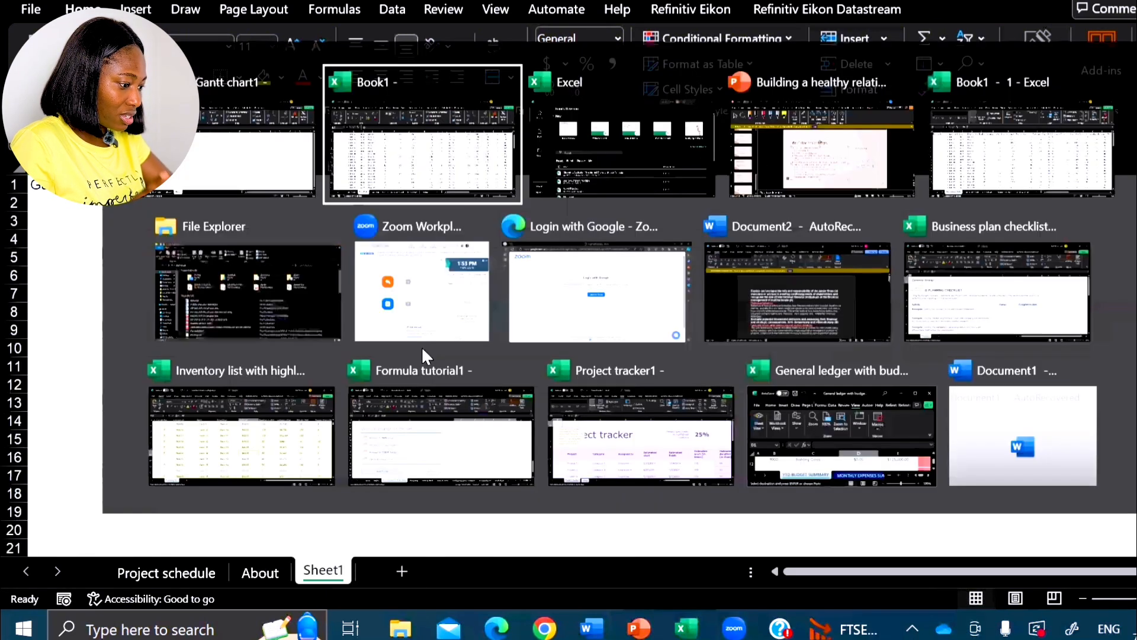
pyautogui.scroll(-5, 370, 228)
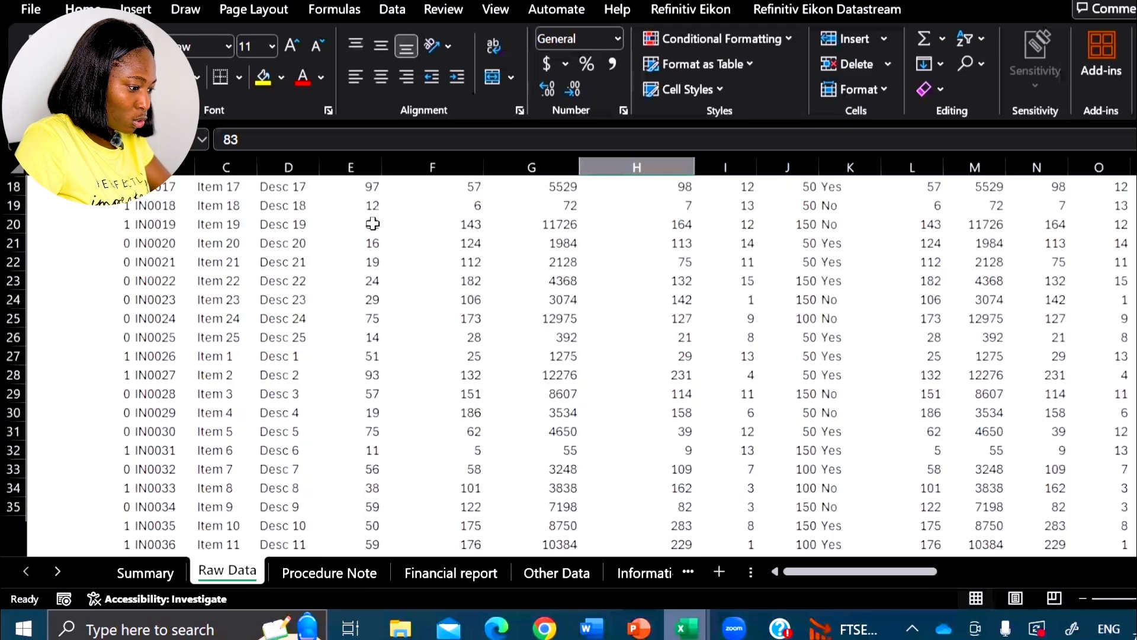
pyautogui.scroll(6, 372, 223)
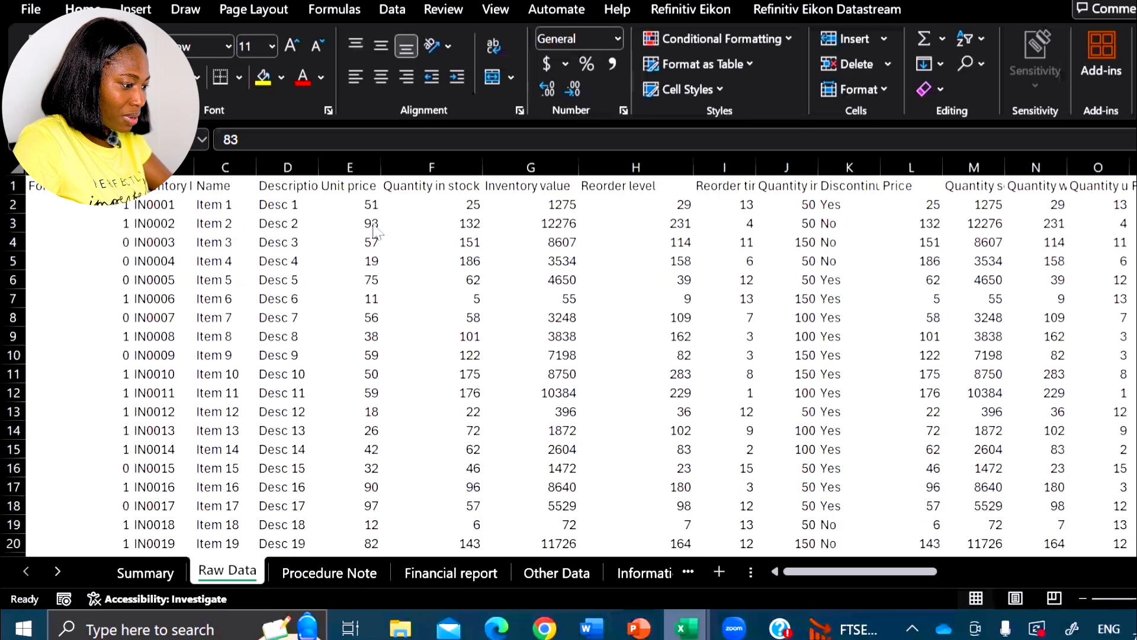
pyautogui.hotkey('alt', 'Tab')
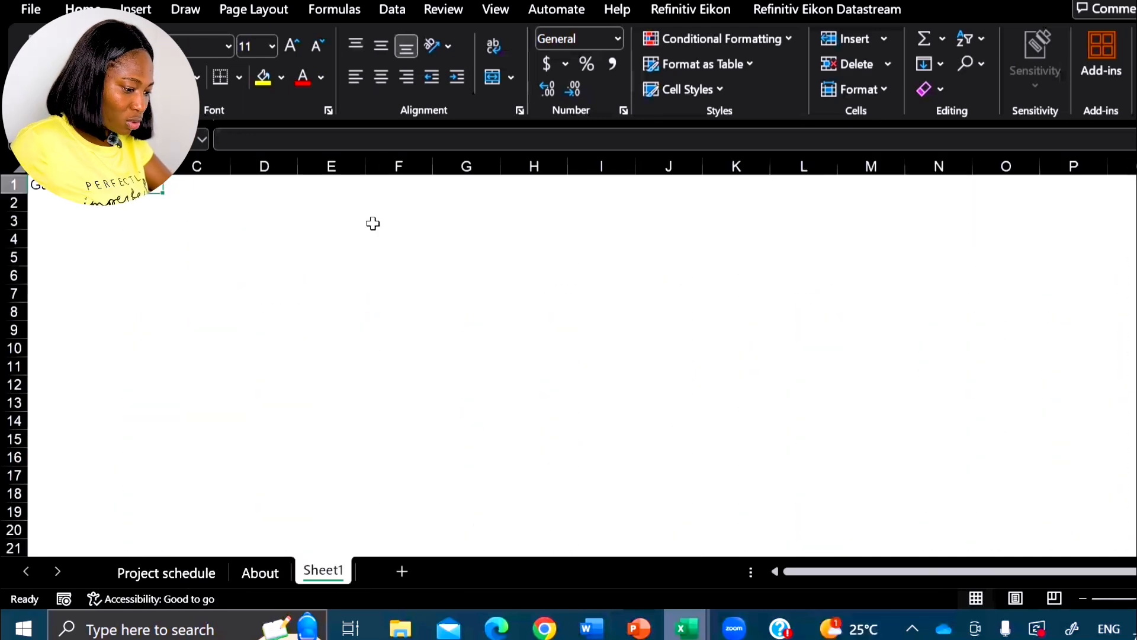
# - Open the Book1 - 1 window, select E4:I9 and then cell F8 on its Procedure Note sheet, and return to the Gantt workbook
pyautogui.moveTo(686, 628)
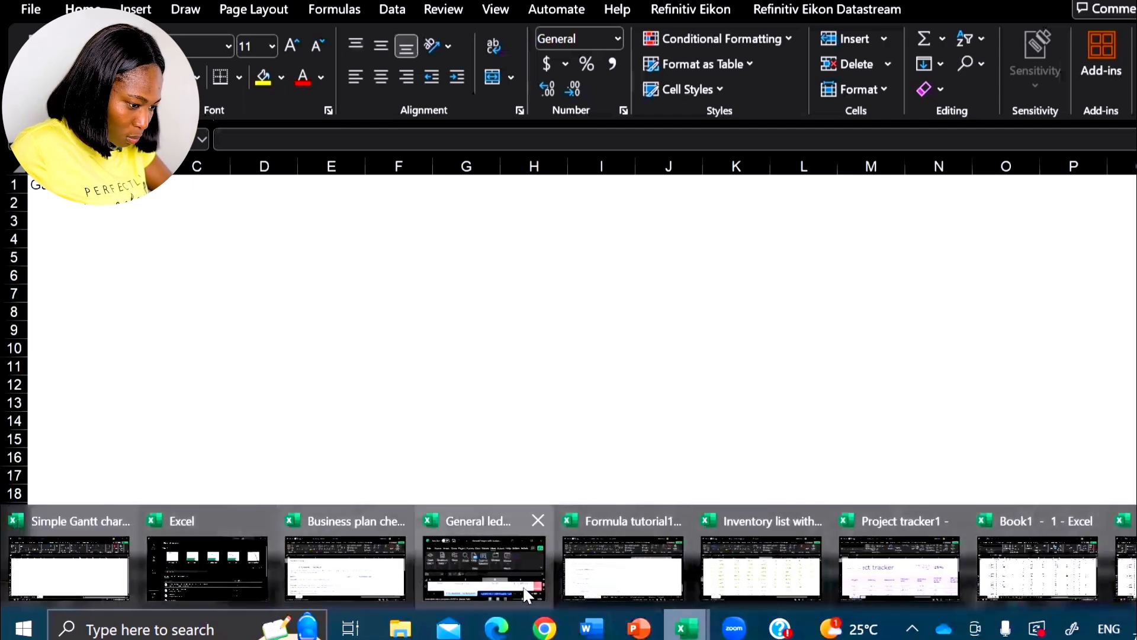
pyautogui.click(1015, 589)
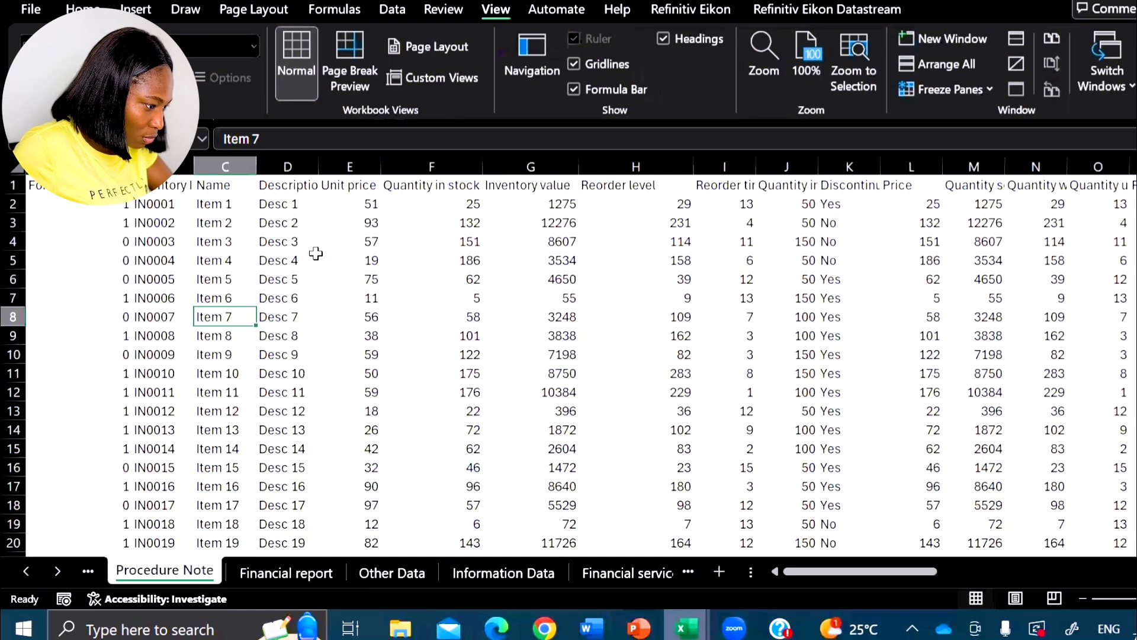
pyautogui.moveTo(339, 247); pyautogui.dragTo(730, 337)
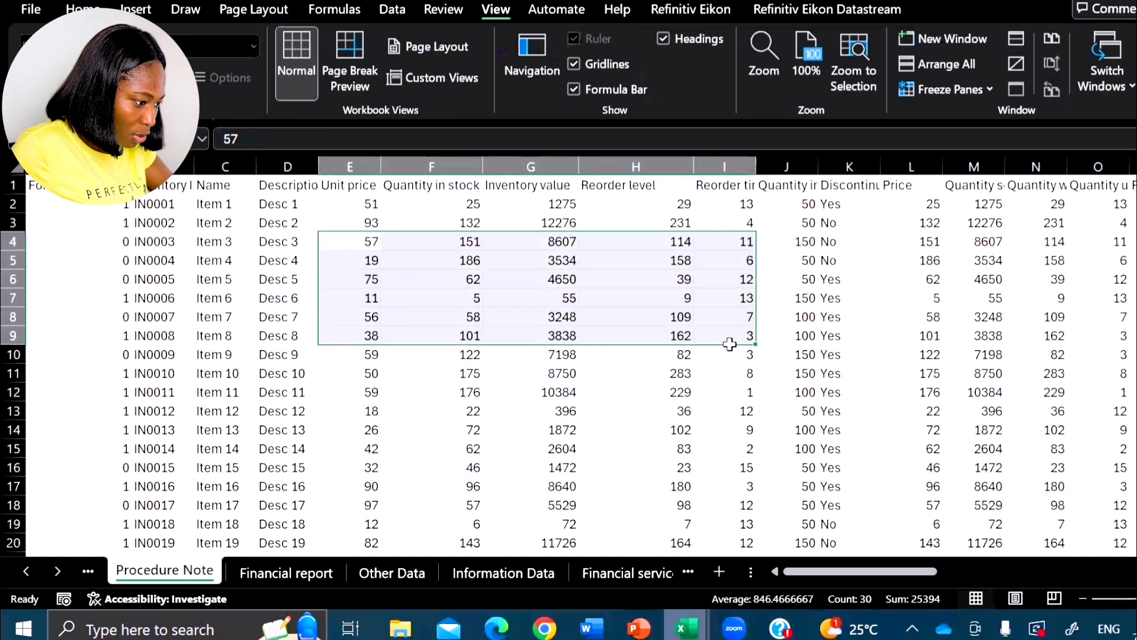
pyautogui.click(472, 309)
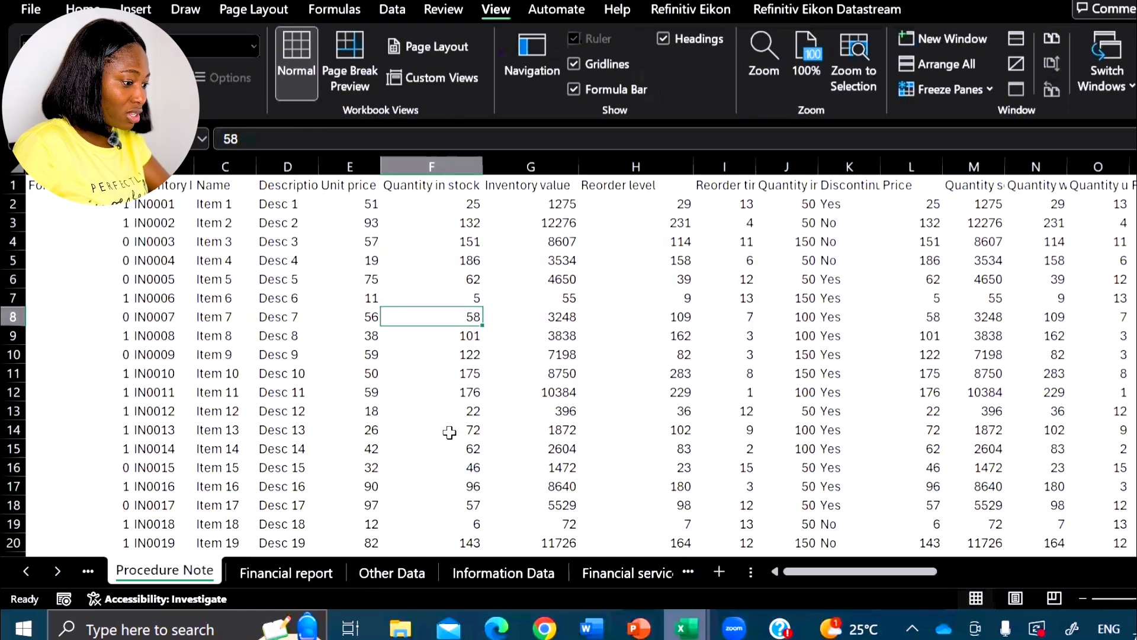
pyautogui.hotkey('ctrl', 'Tab')
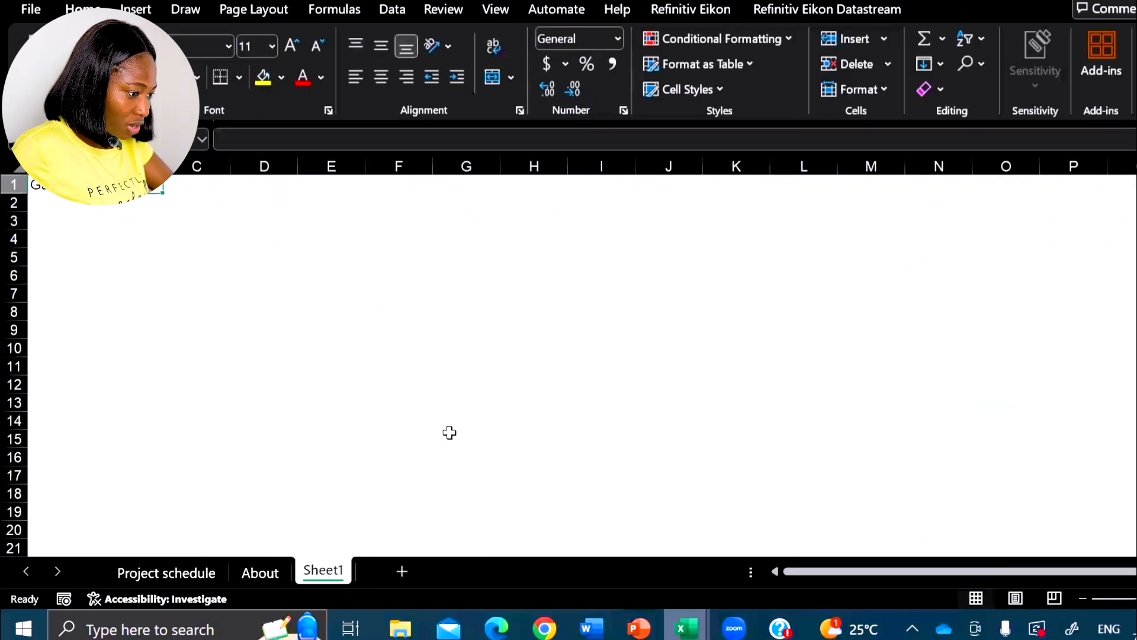
# - Switch to the Word document Document2 and select the "Bond valuation and bond yields" heading with its paragraph
pyautogui.hotkey('alt', 'Tab')
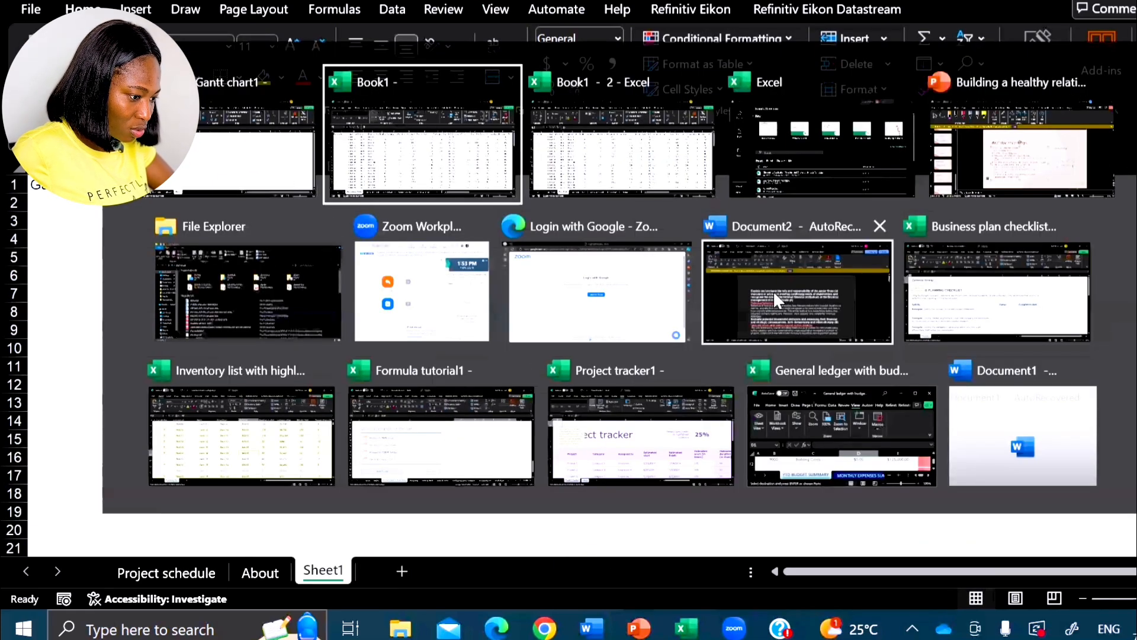
pyautogui.click(776, 300)
pyautogui.scroll(-5, 529, 338)
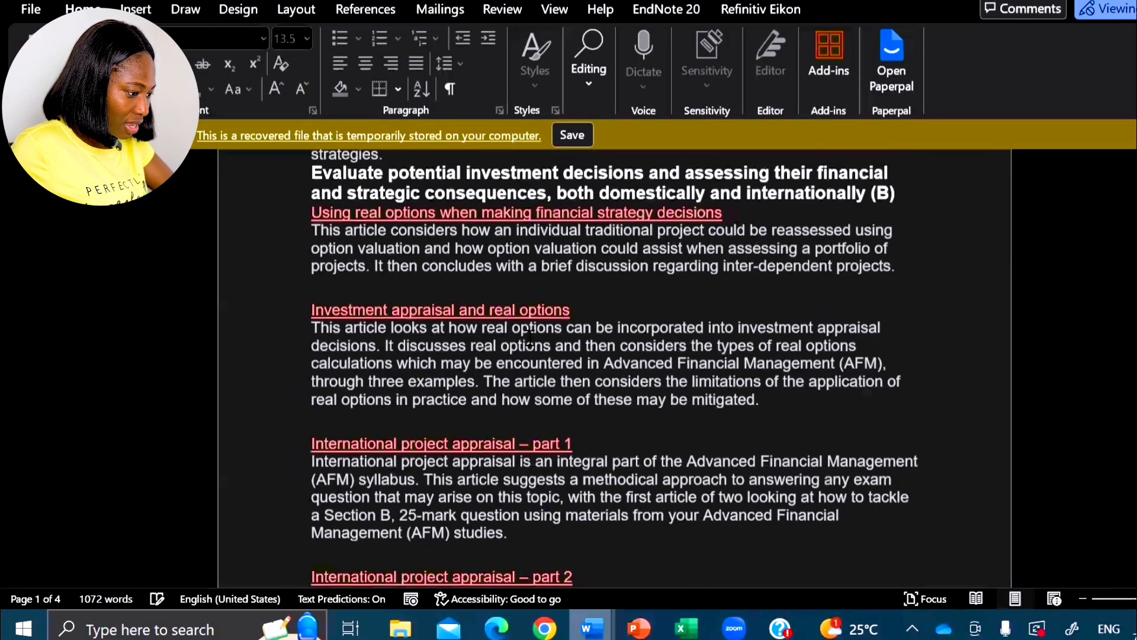
pyautogui.scroll(-7, 529, 338)
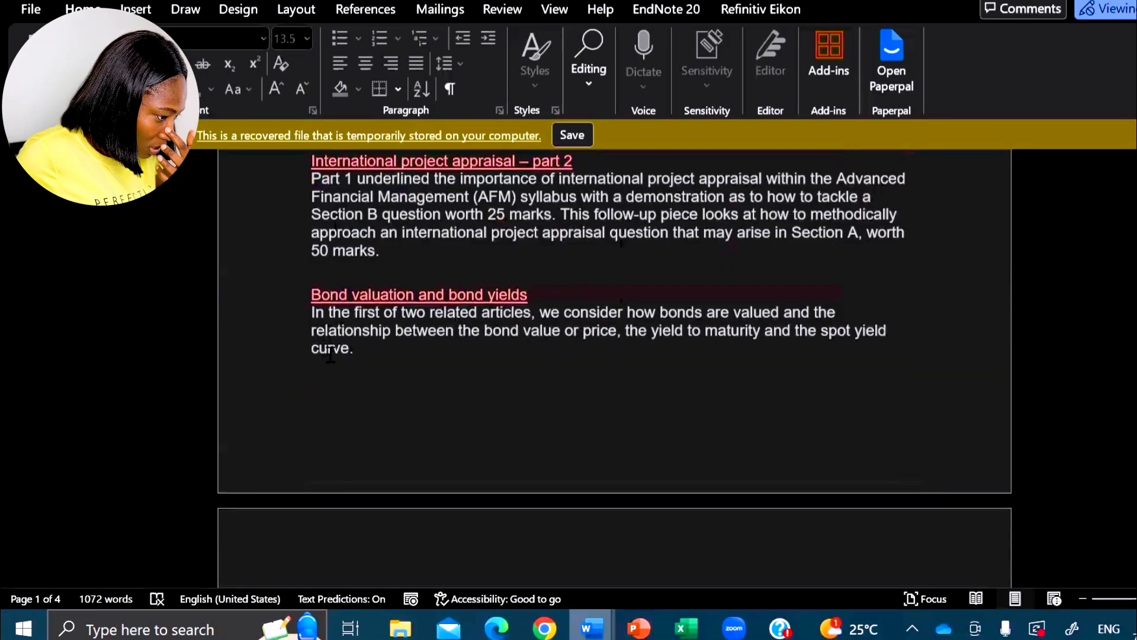
pyautogui.scroll(-1, 330, 354)
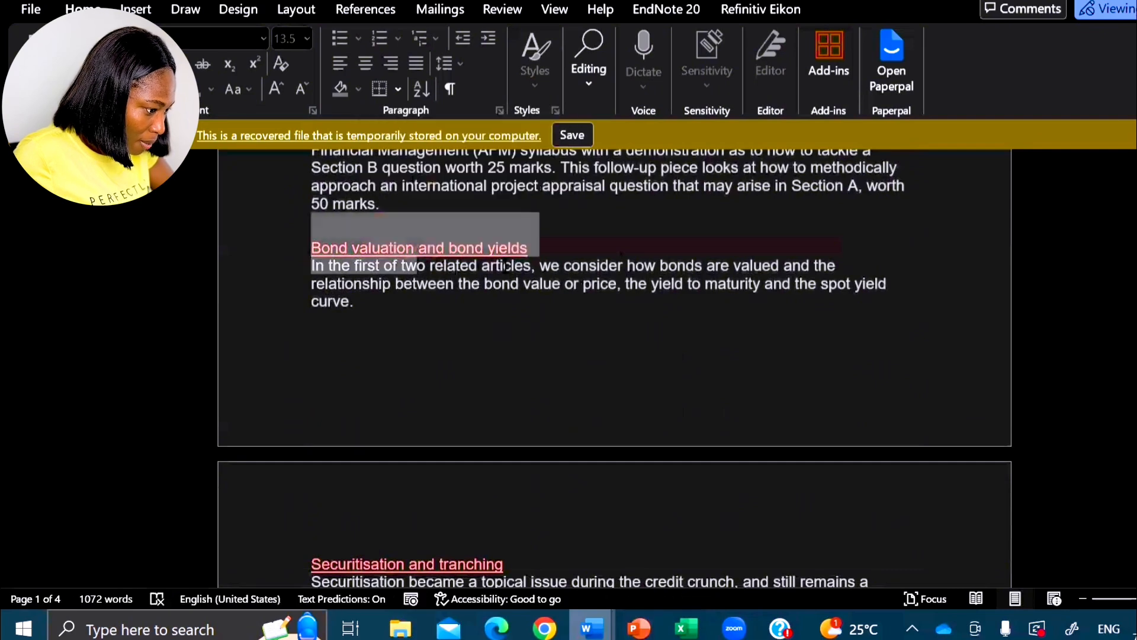
pyautogui.moveTo(504, 266); pyautogui.dragTo(422, 307)
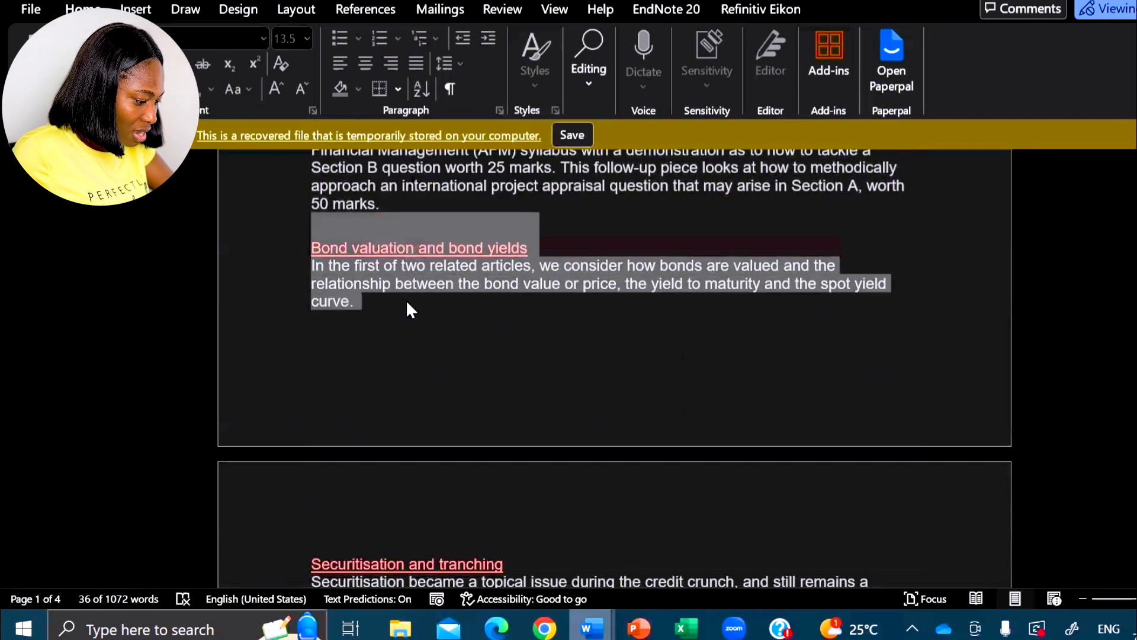
# - Select cell A2 on Sheet1 of the Gantt workbook, then return to Document2 and place the cursor after "curve."
pyautogui.hotkey('alt', 'Tab')
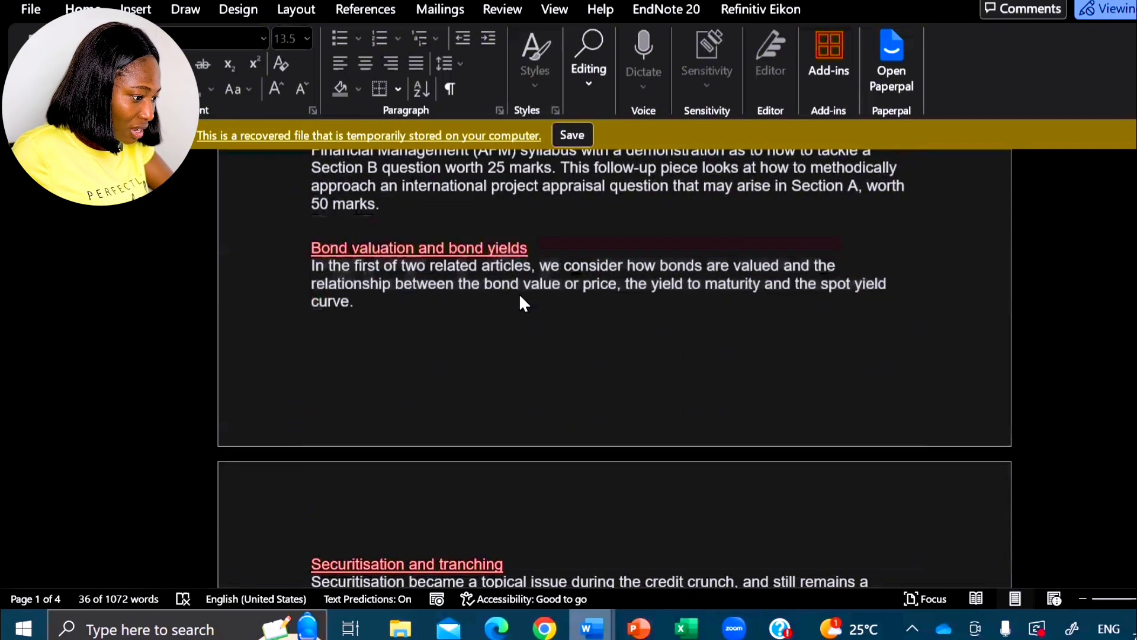
pyautogui.click(88, 207)
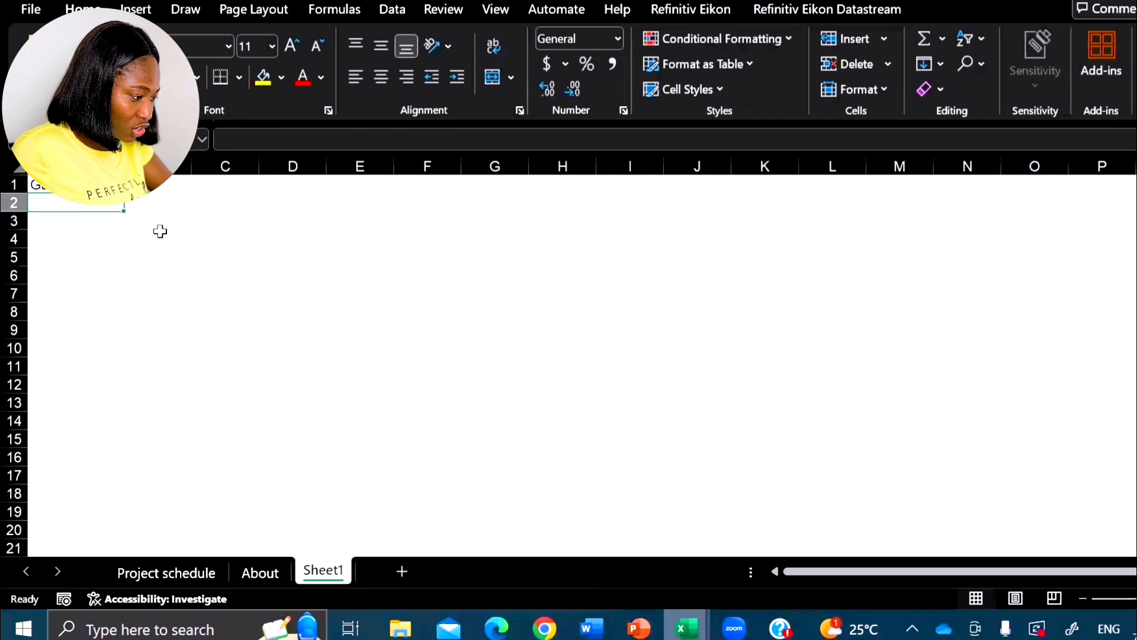
pyautogui.hotkey('alt', 'Tab')
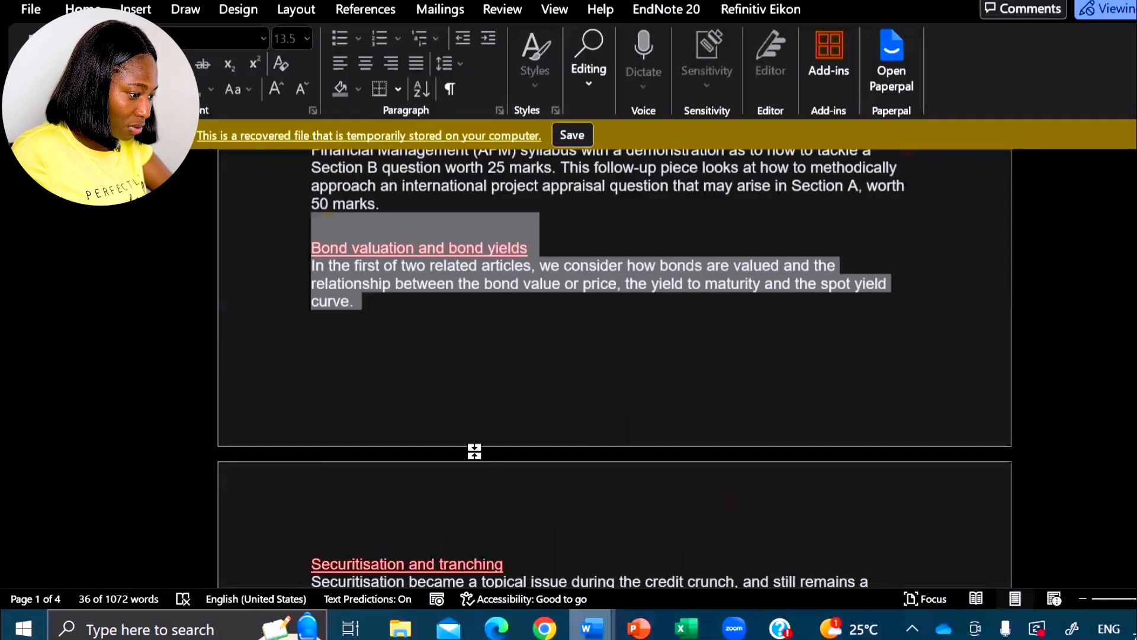
pyautogui.click(432, 322)
# - Alternate repeatedly between Sheet1 of the Gantt workbook and the Word document Document2, finishing on Document2
pyautogui.hotkey('alt', 'Tab')
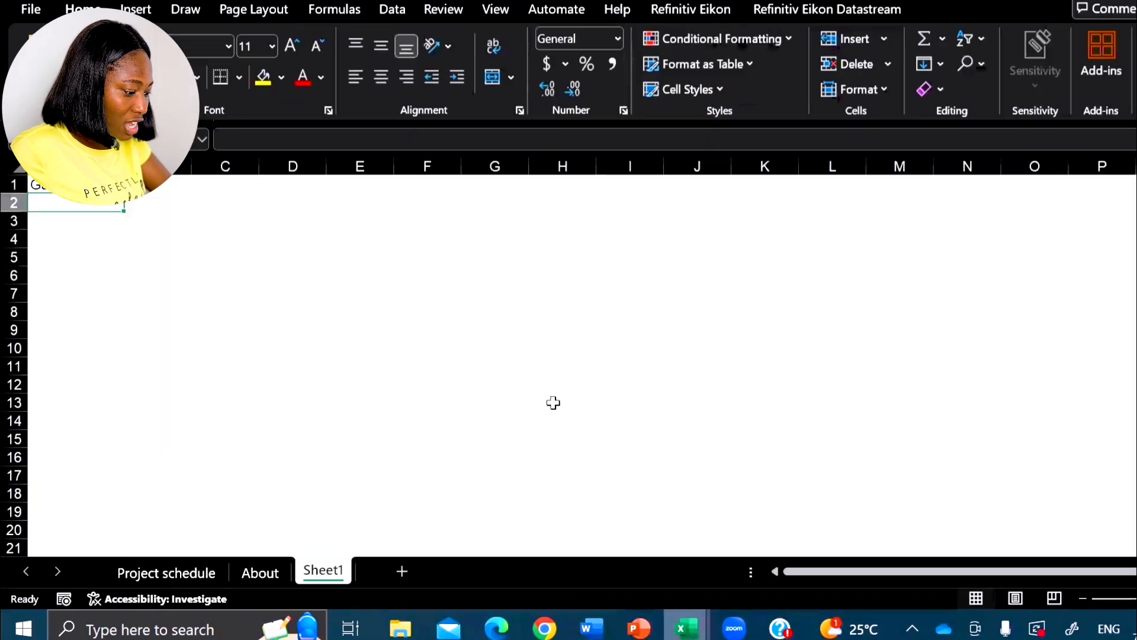
pyautogui.hotkey('alt', 'Tab')
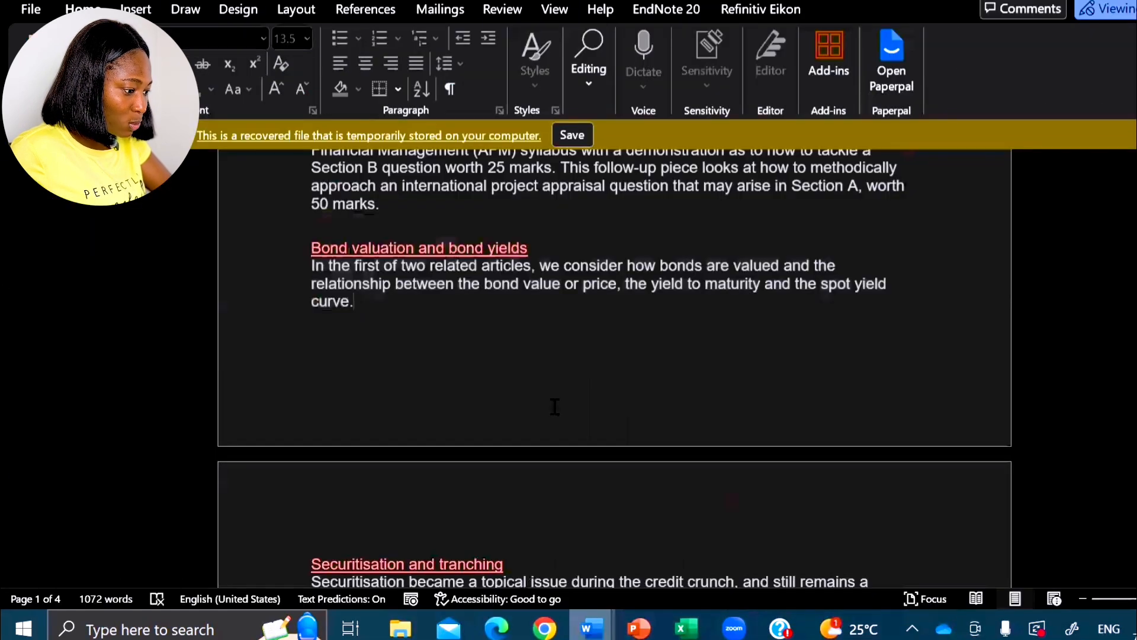
pyautogui.hotkey('alt', 'Tab')
pyautogui.hotkey('alt', 'Tab')
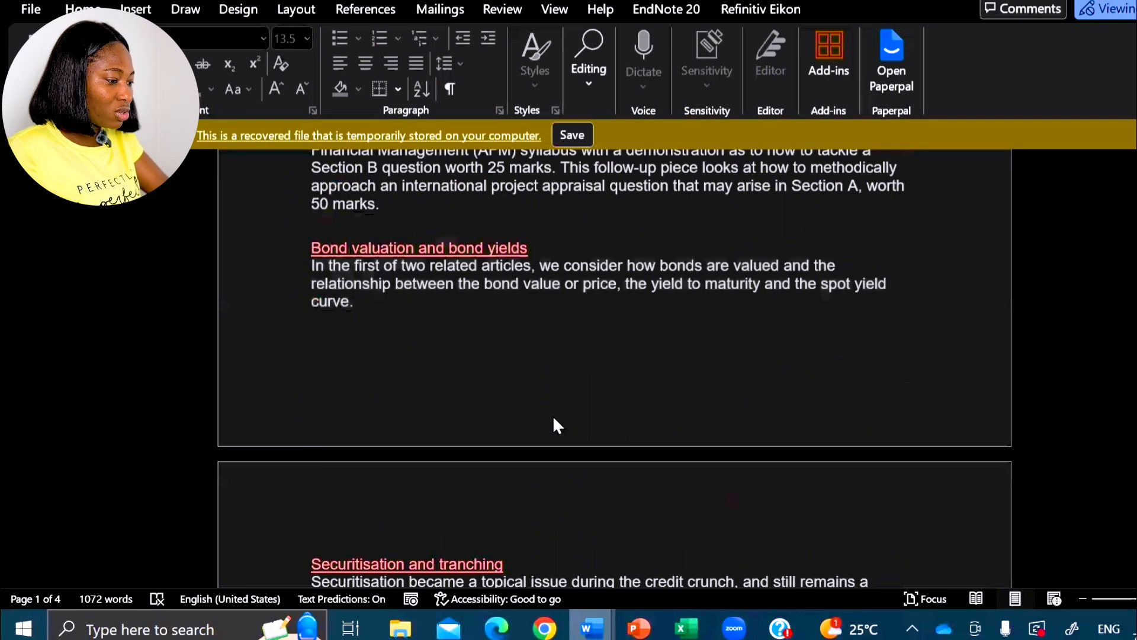
pyautogui.hotkey('alt', 'Tab')
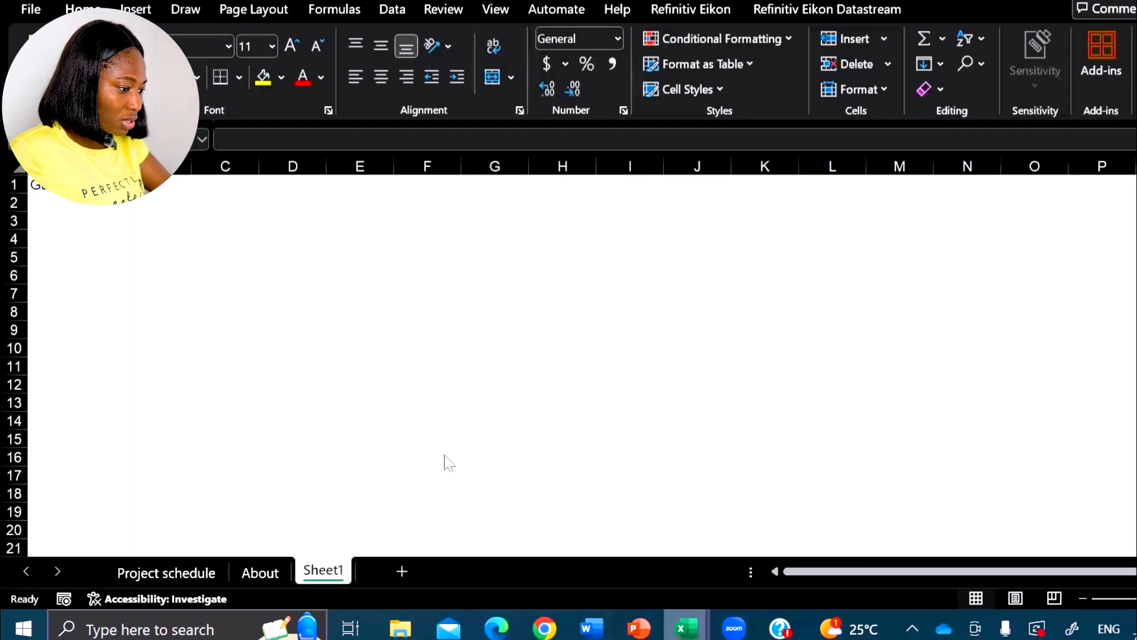
pyautogui.hotkey('alt', 'Tab')
pyautogui.hotkey('alt', 'Tab')
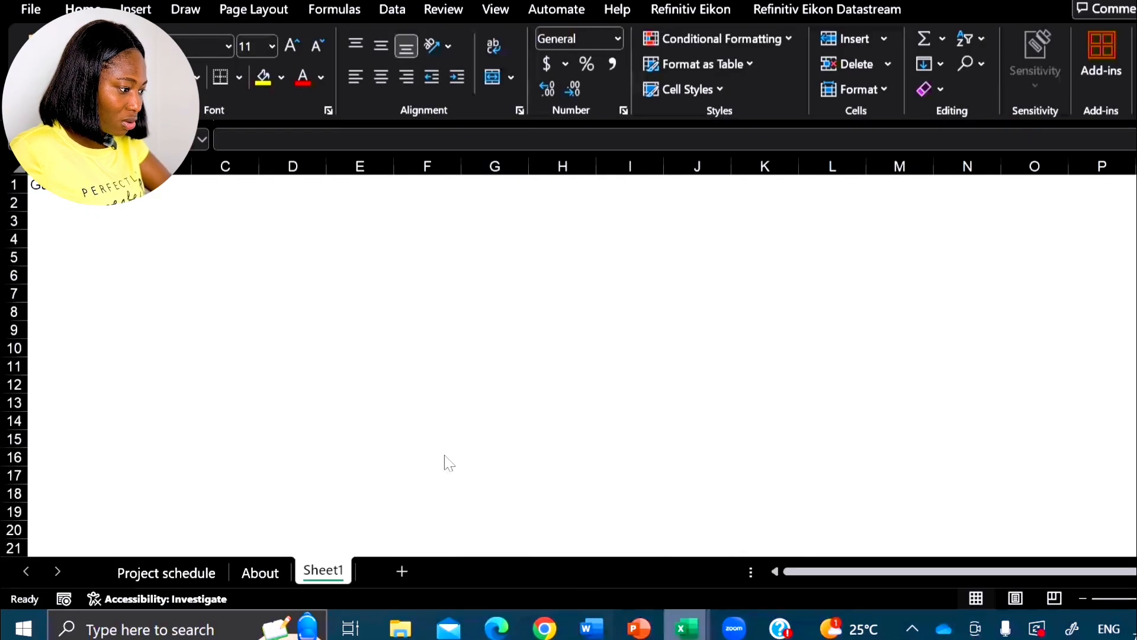
pyautogui.hotkey('alt', 'Tab')
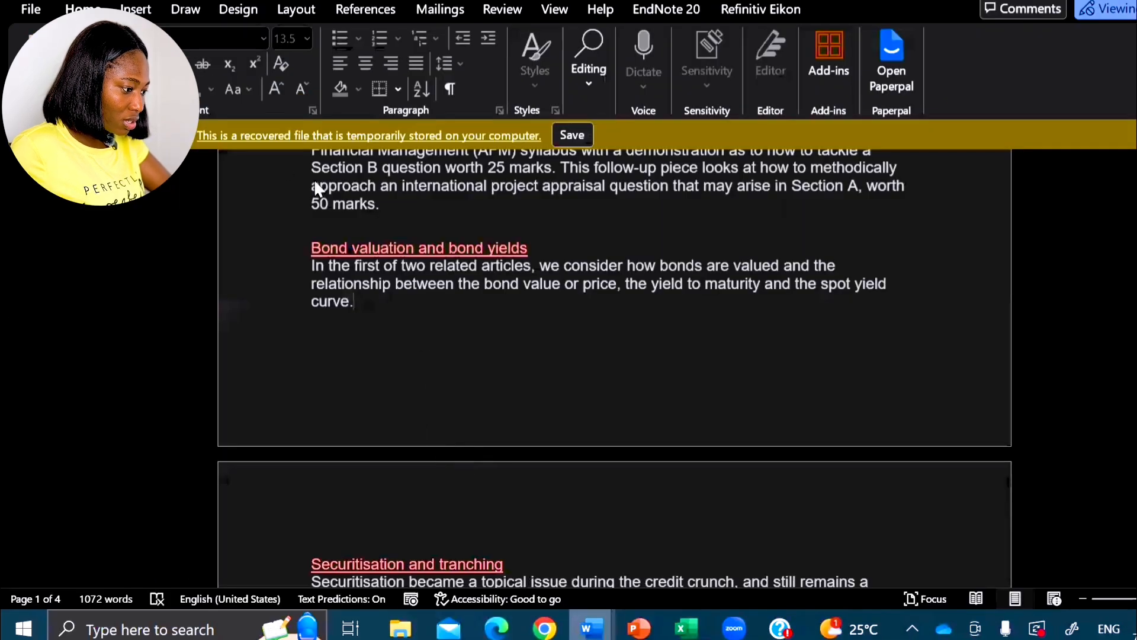
# - Select cell C2 on Sheet1 of the Gantt workbook, then alternate with Document2 and finish on the Gantt workbook
pyautogui.hotkey('alt', 'Tab')
pyautogui.click(218, 206)
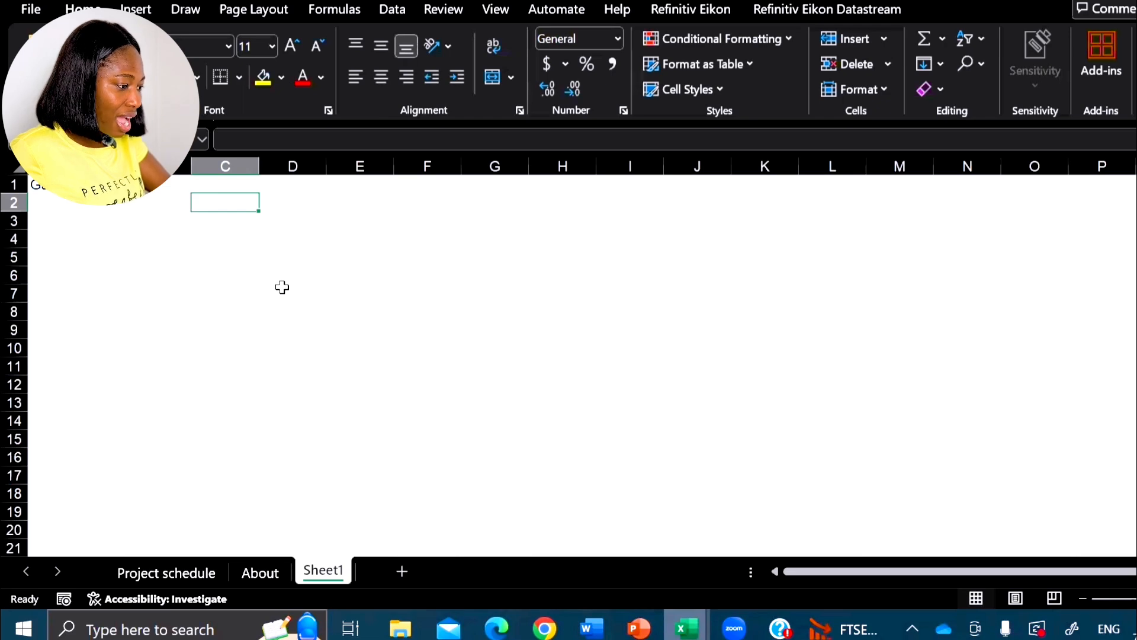
pyautogui.hotkey('alt', 'Tab')
pyautogui.hotkey('alt', 'Tab')
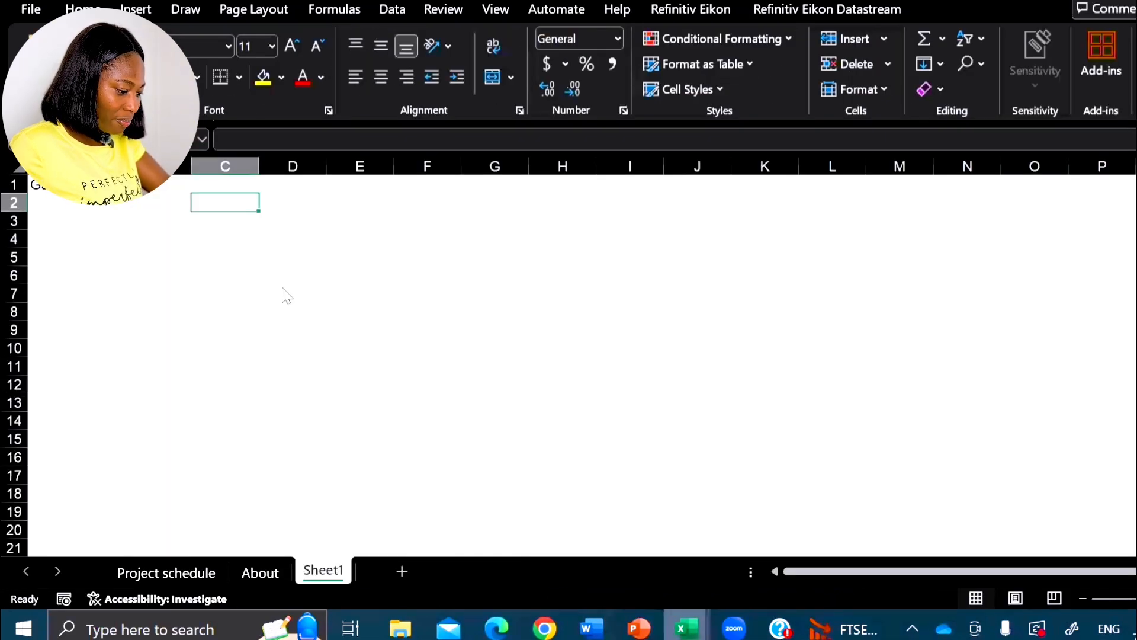
pyautogui.hotkey('alt', 'Tab')
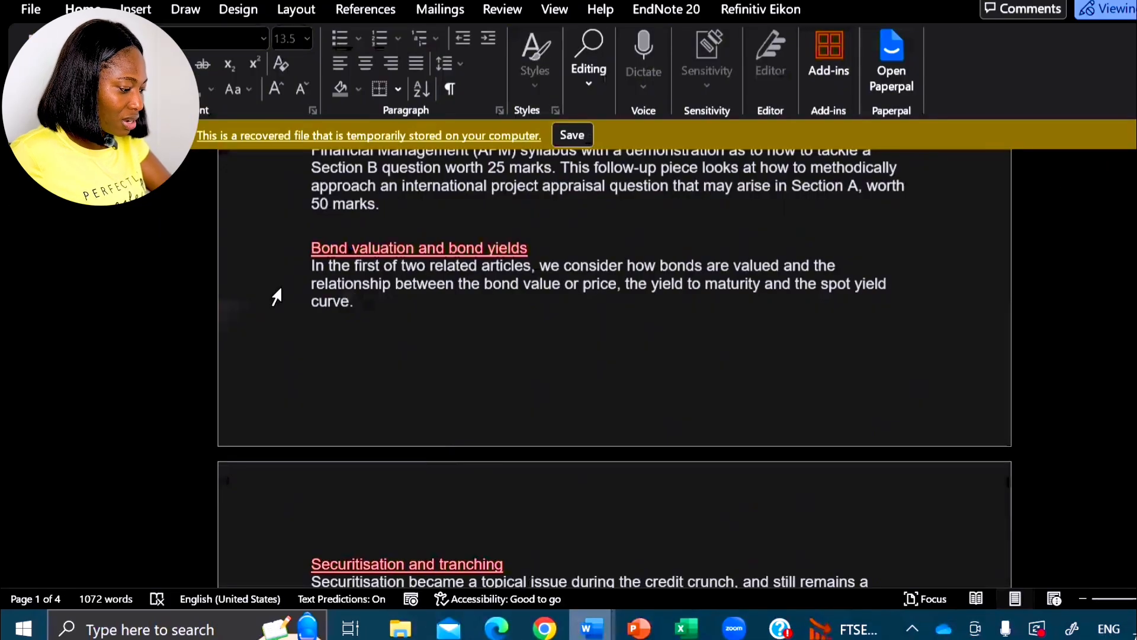
pyautogui.hotkey('alt', 'Tab')
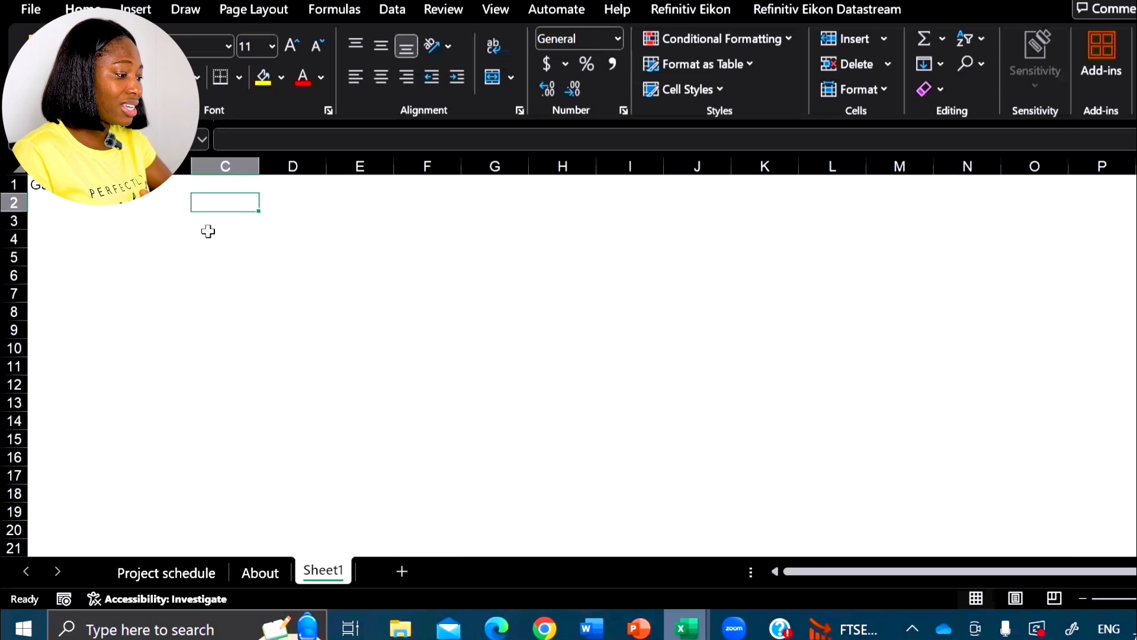
# - Open the Book1 - 1 window from the window switcher and look through its sheets, ending on Financial report
pyautogui.hotkey('alt', 'Tab')
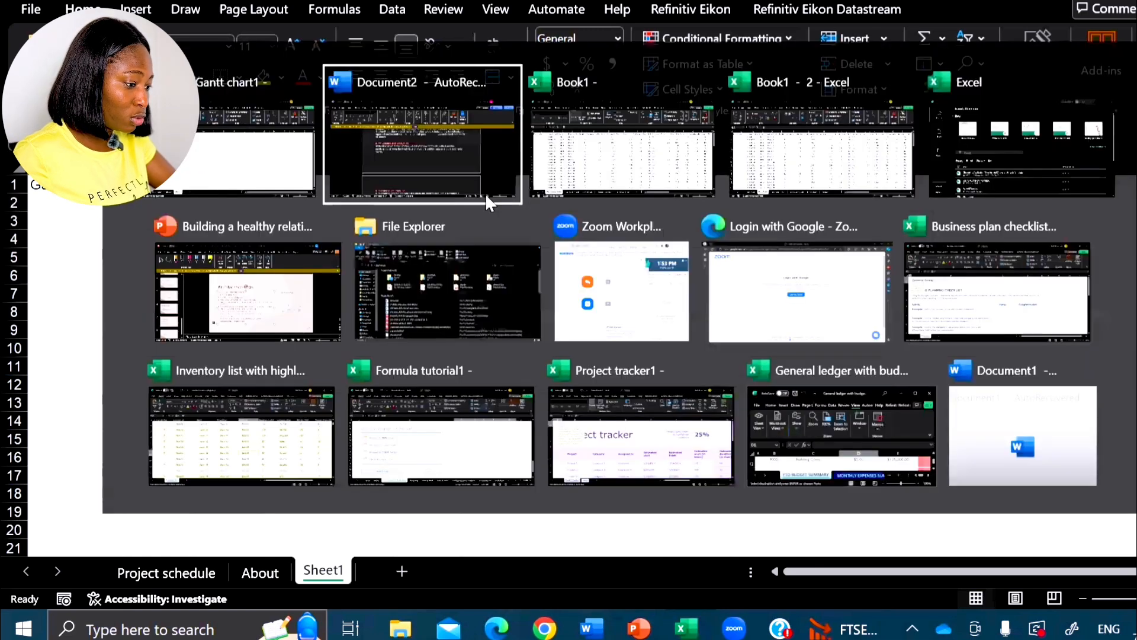
pyautogui.click(595, 156)
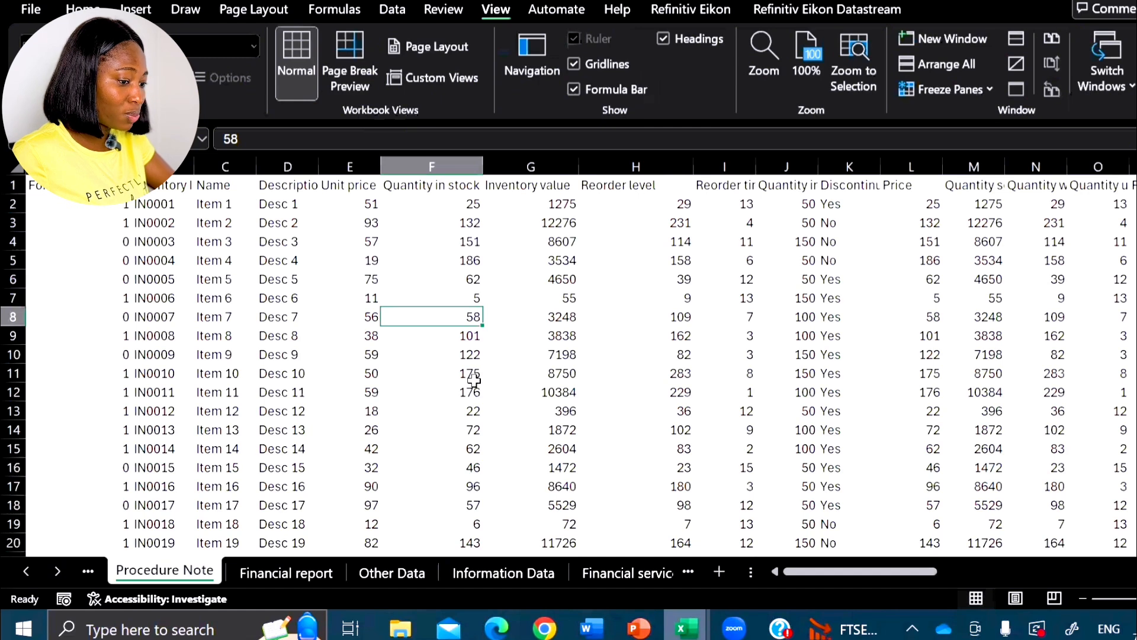
pyautogui.click(287, 573)
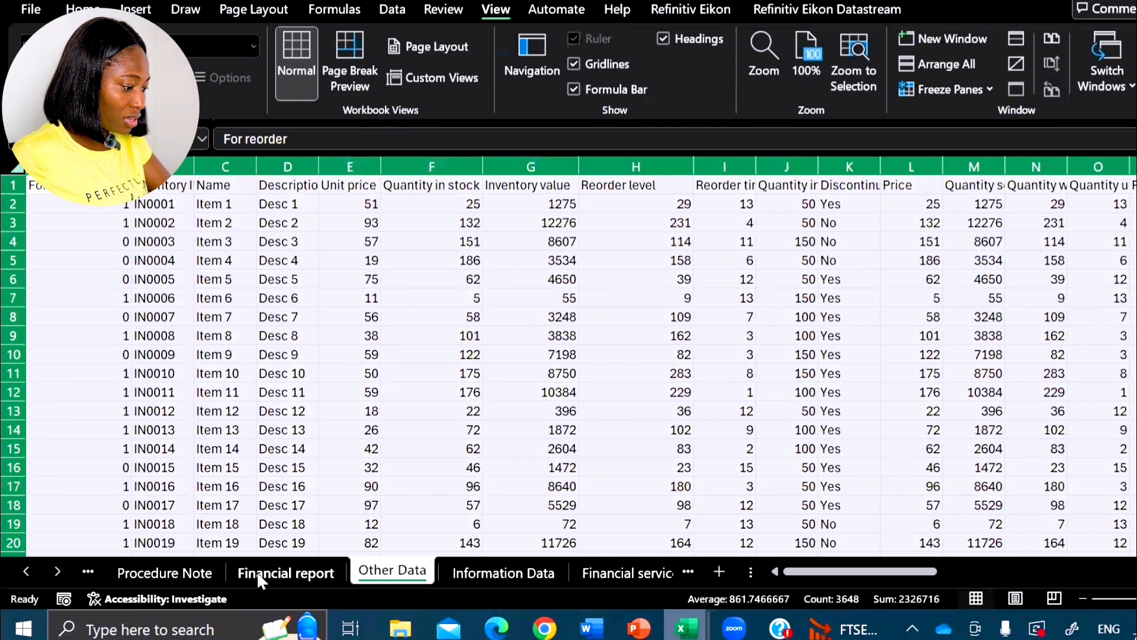
pyautogui.click(197, 572)
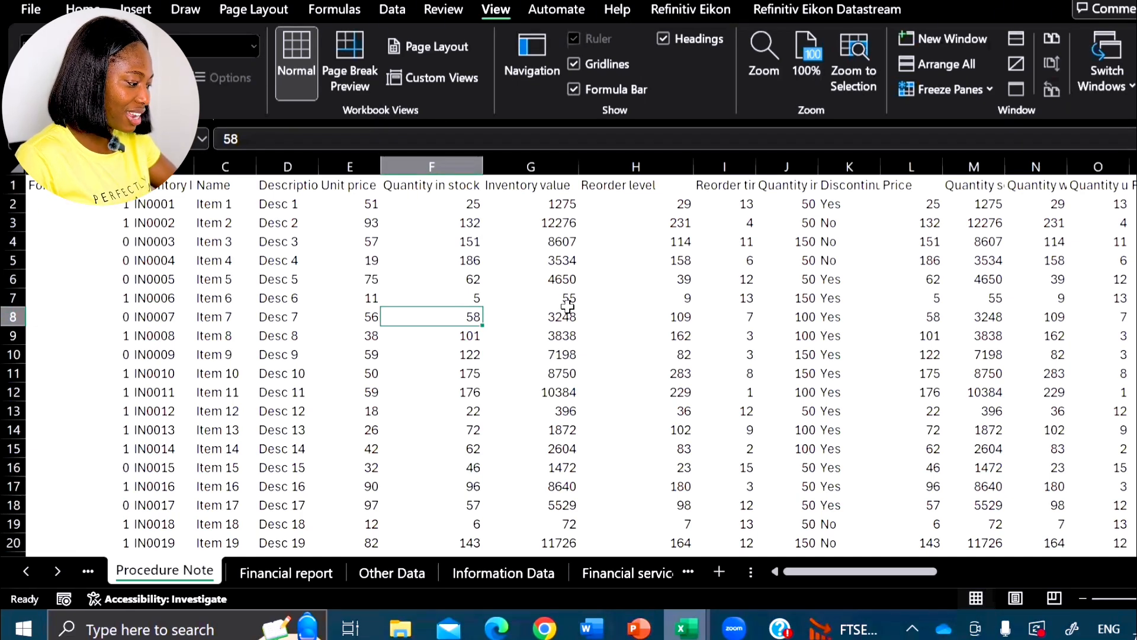
pyautogui.hotkey('ctrl', 'pagedown')
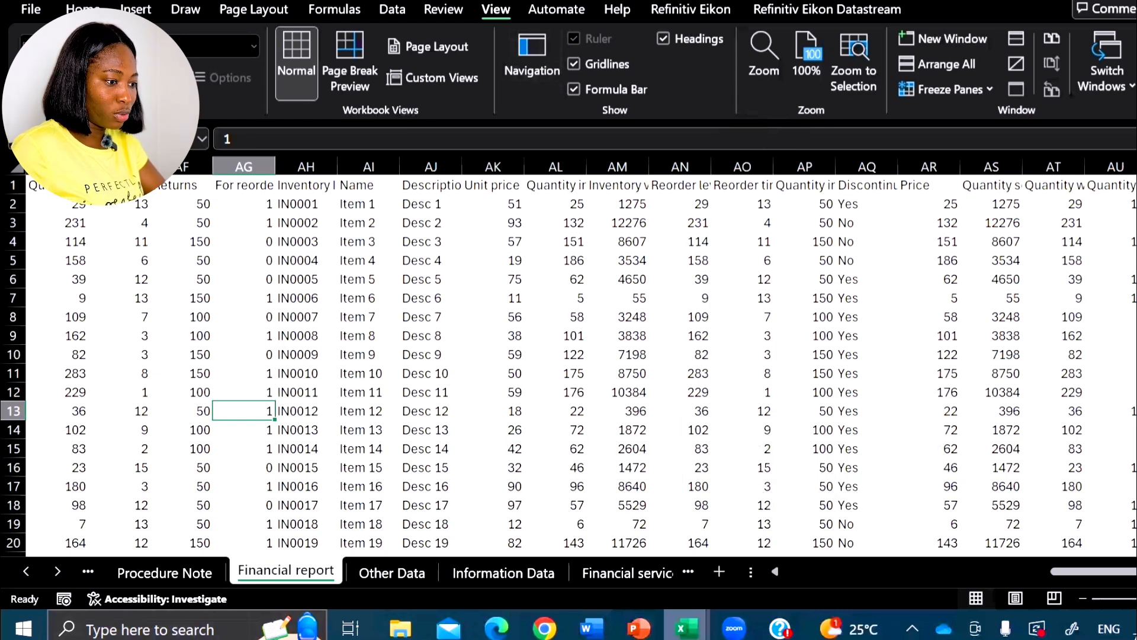
# - Snap the Book1 - 1 window to the right half of the screen and fill the left half with Book1 - 2
pyautogui.press('super+Down')
pyautogui.moveTo(640, 3); pyautogui.dragTo(792, 0)
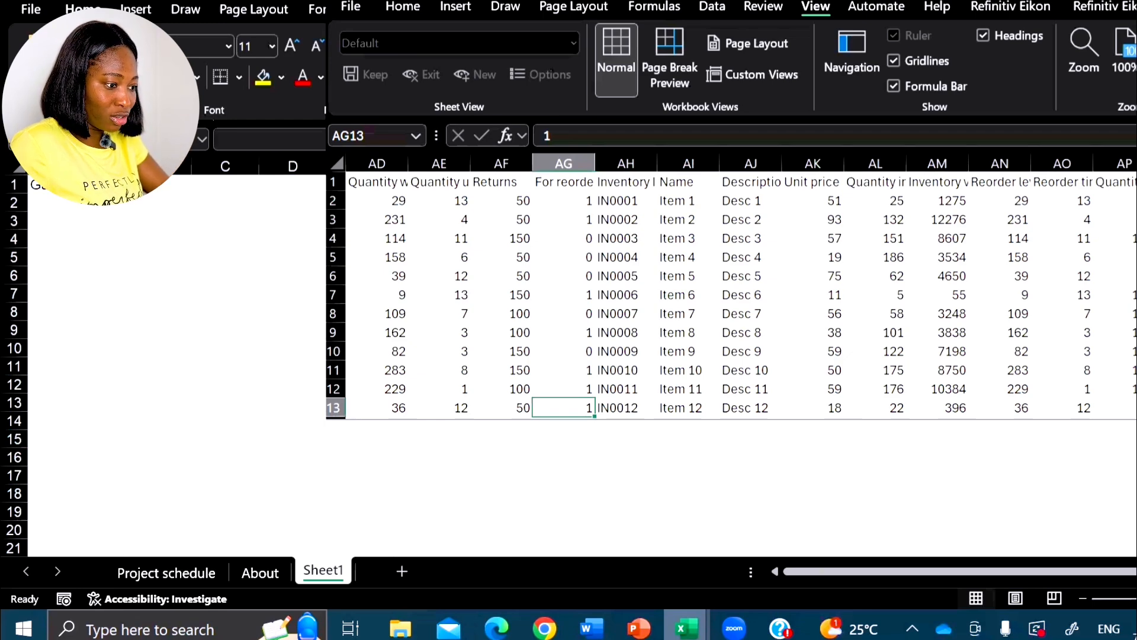
pyautogui.moveTo(1125, 1); pyautogui.dragTo(1136, 1)
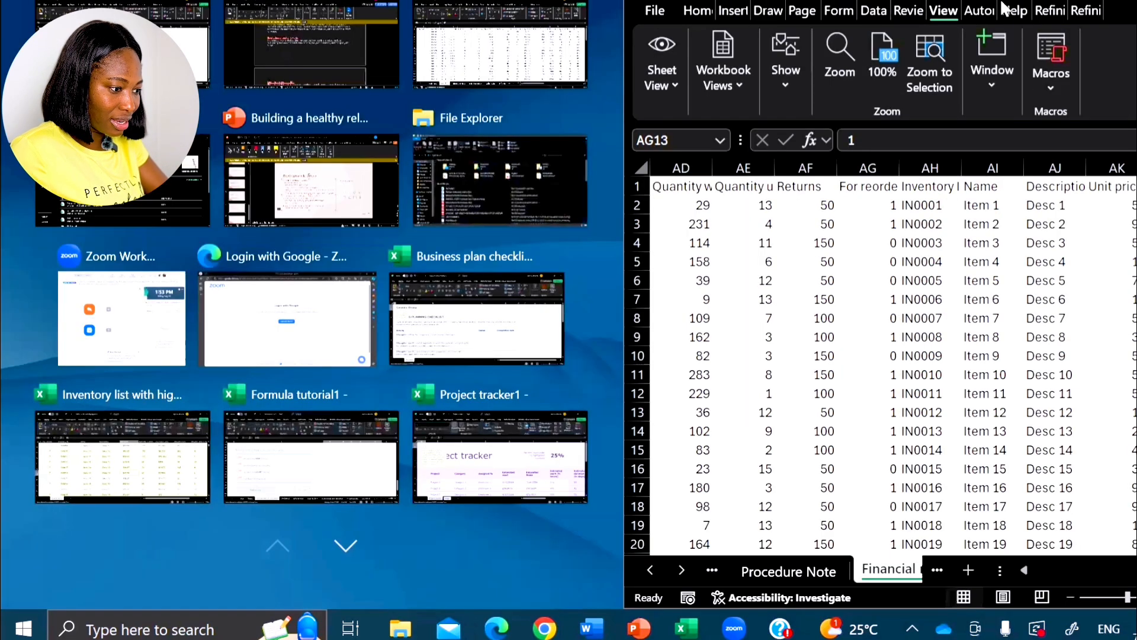
pyautogui.click(891, 58)
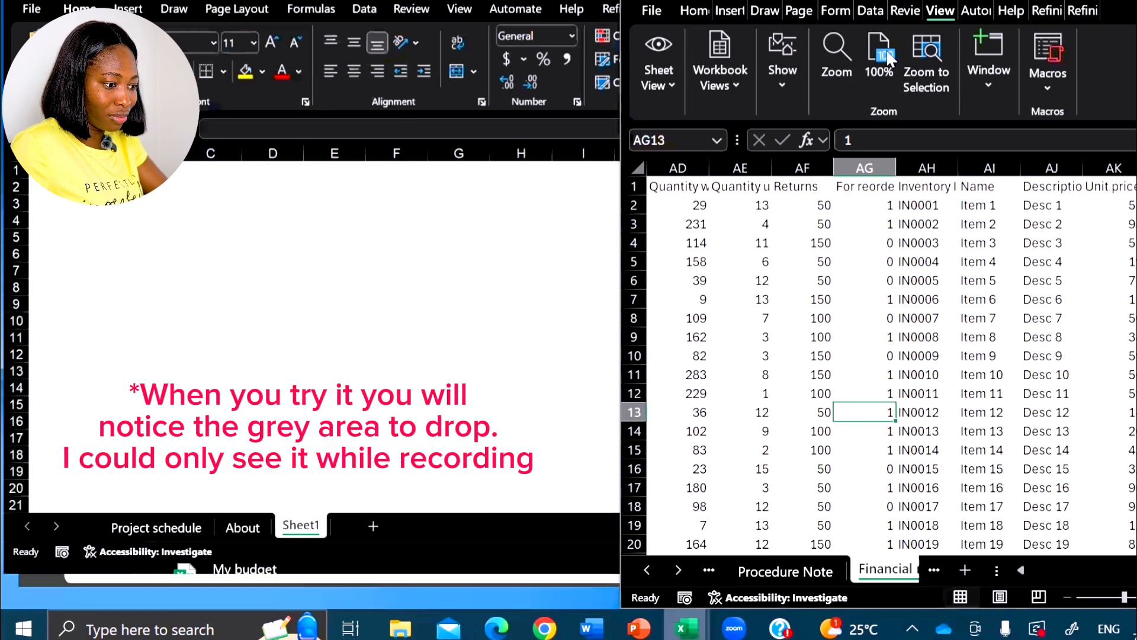
pyautogui.press('super+Right')
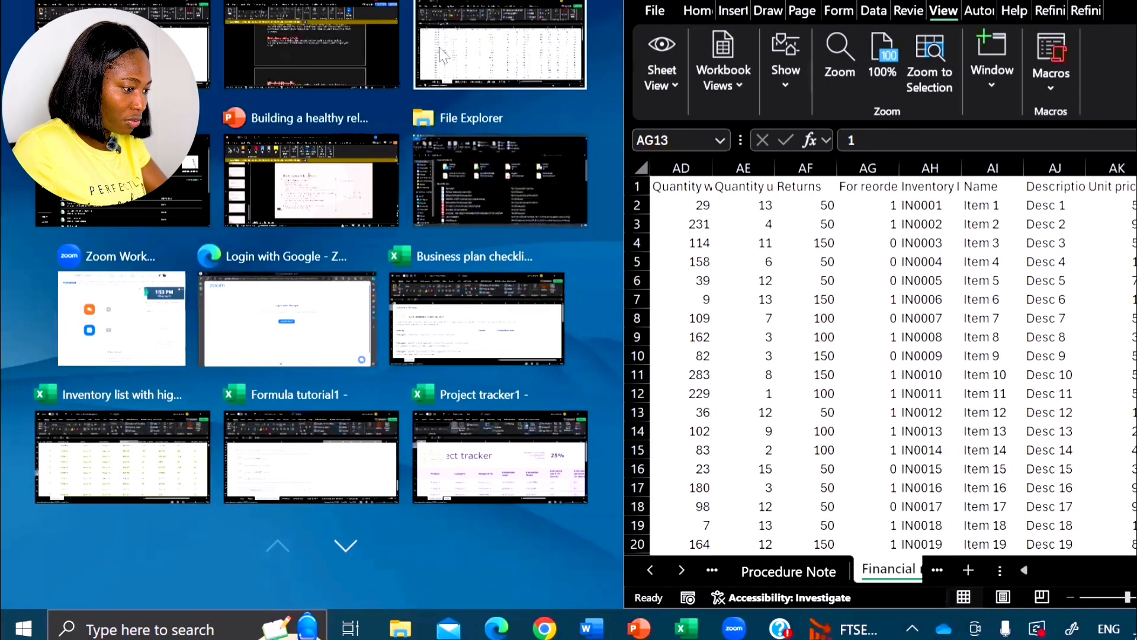
pyautogui.click(486, 53)
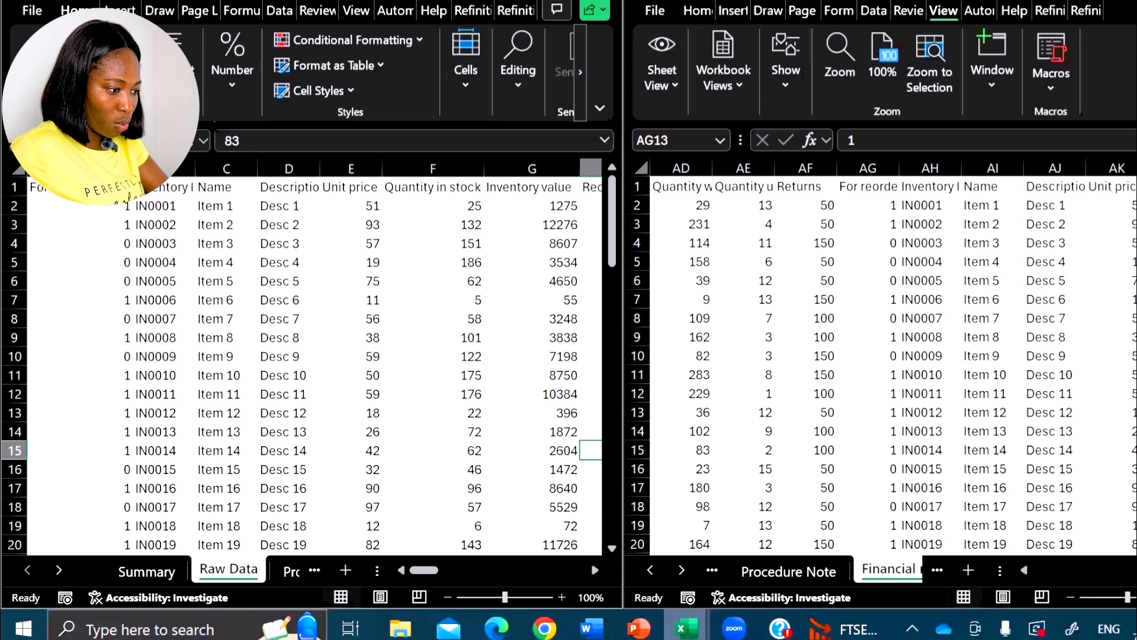
# - In Book1 - 2, look through the Raw Data sheet, then open the Summary sheet and select the fruit total in B6
pyautogui.scroll(-6, 195, 299)
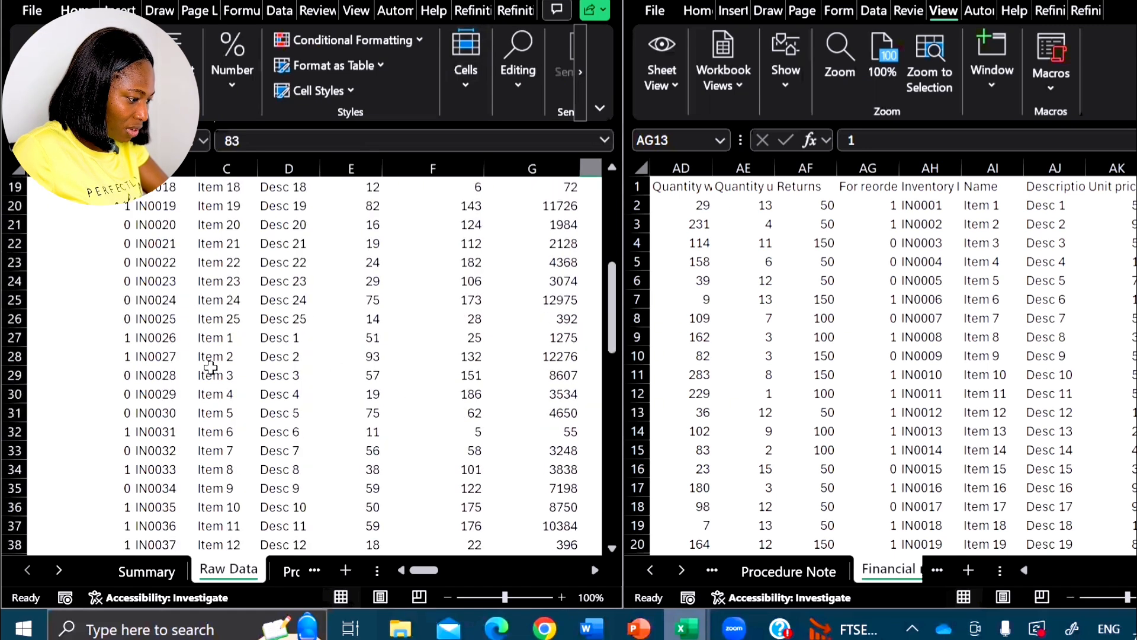
pyautogui.scroll(6, 210, 367)
pyautogui.click(147, 570)
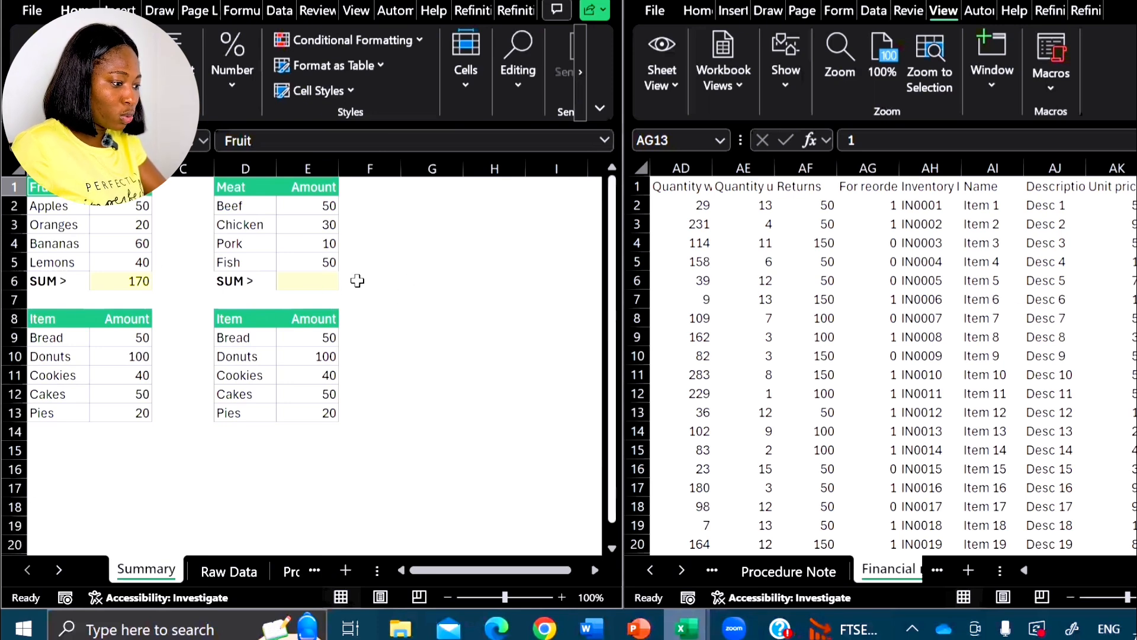
pyautogui.click(422, 256)
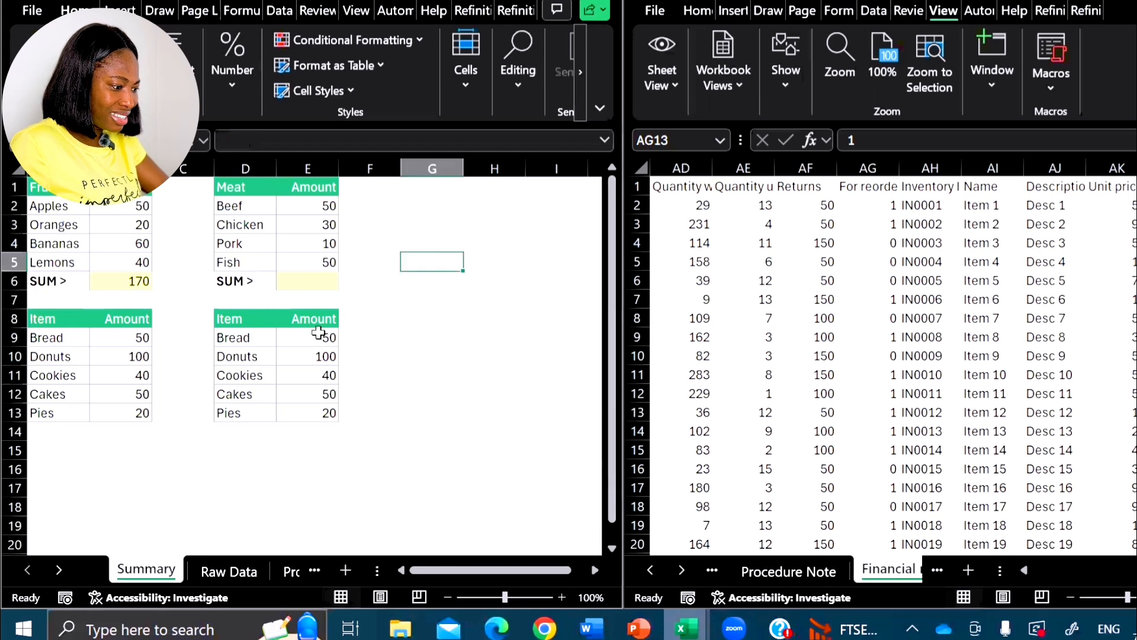
pyautogui.click(111, 278)
pyautogui.scroll(-5, 1083, 416)
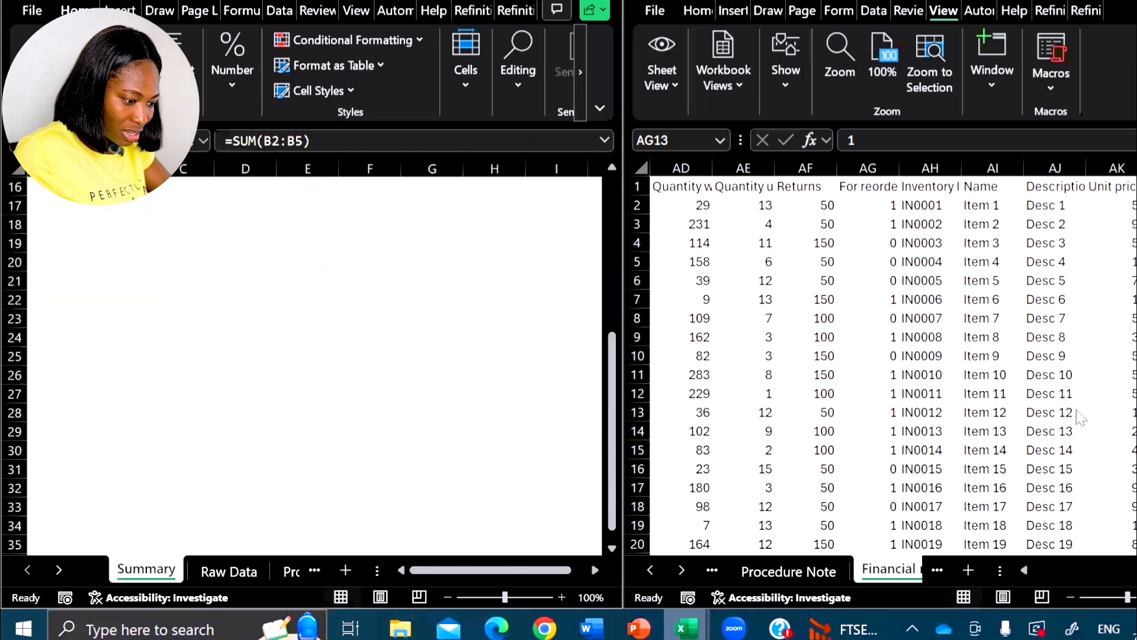
pyautogui.scroll(1, 961, 406)
pyautogui.scroll(4, 956, 402)
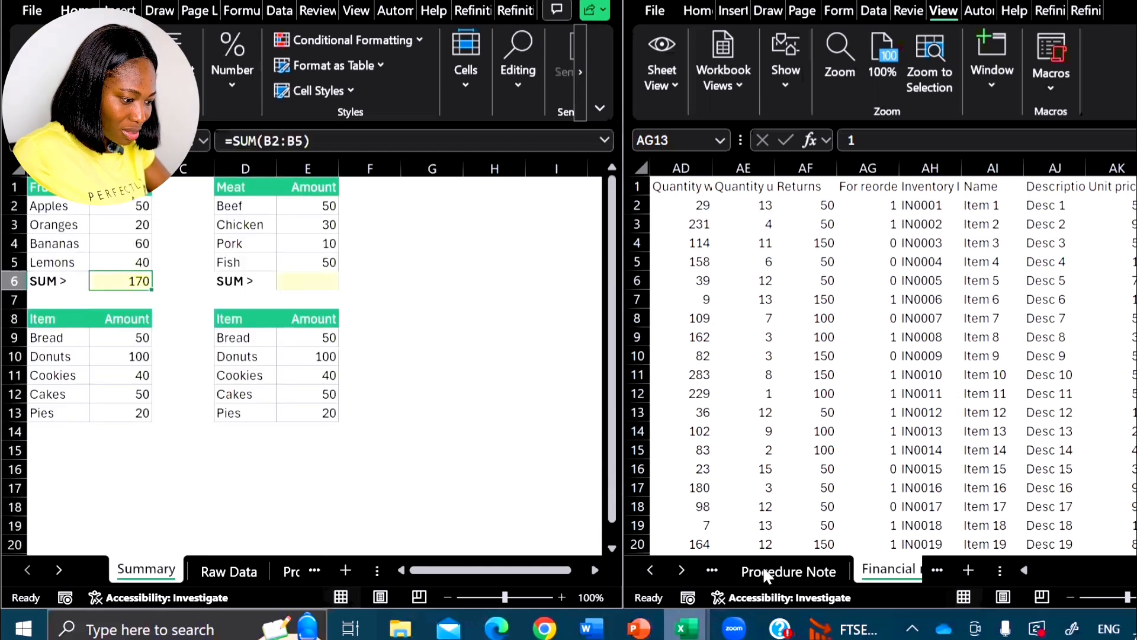
# - In the Book1 - 1 window, open the Summary sheet and select the empty cell A18
pyautogui.click(747, 571)
pyautogui.click(652, 571)
pyautogui.click(652, 571)
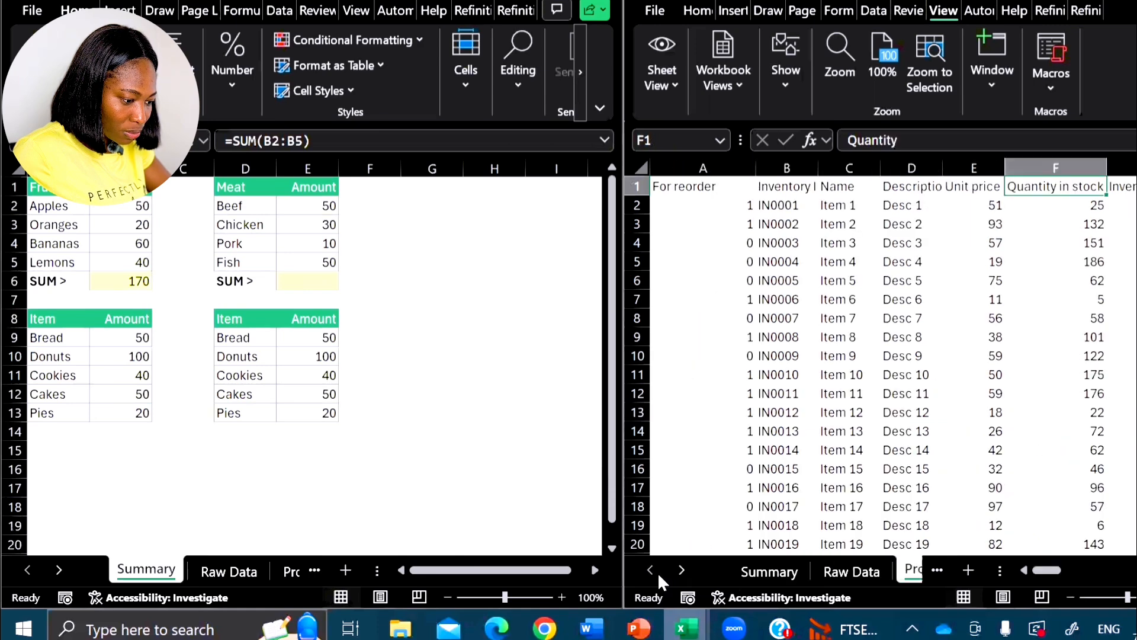
pyautogui.click(769, 572)
pyautogui.scroll(-7, 746, 315)
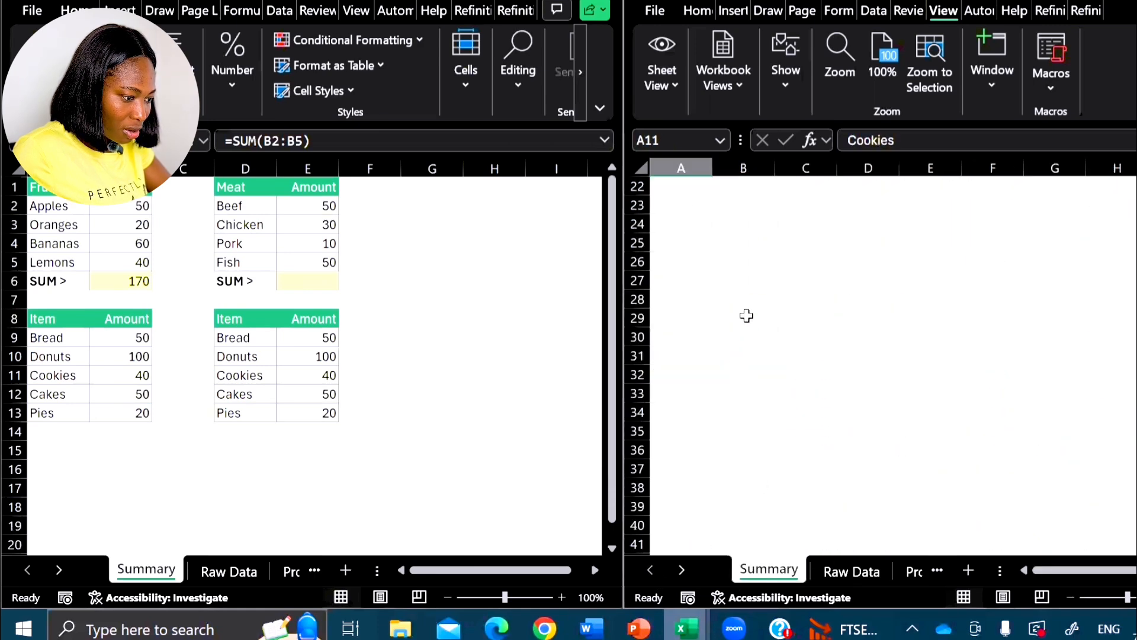
pyautogui.scroll(3, 729, 296)
pyautogui.click(709, 276)
pyautogui.scroll(-1, 715, 252)
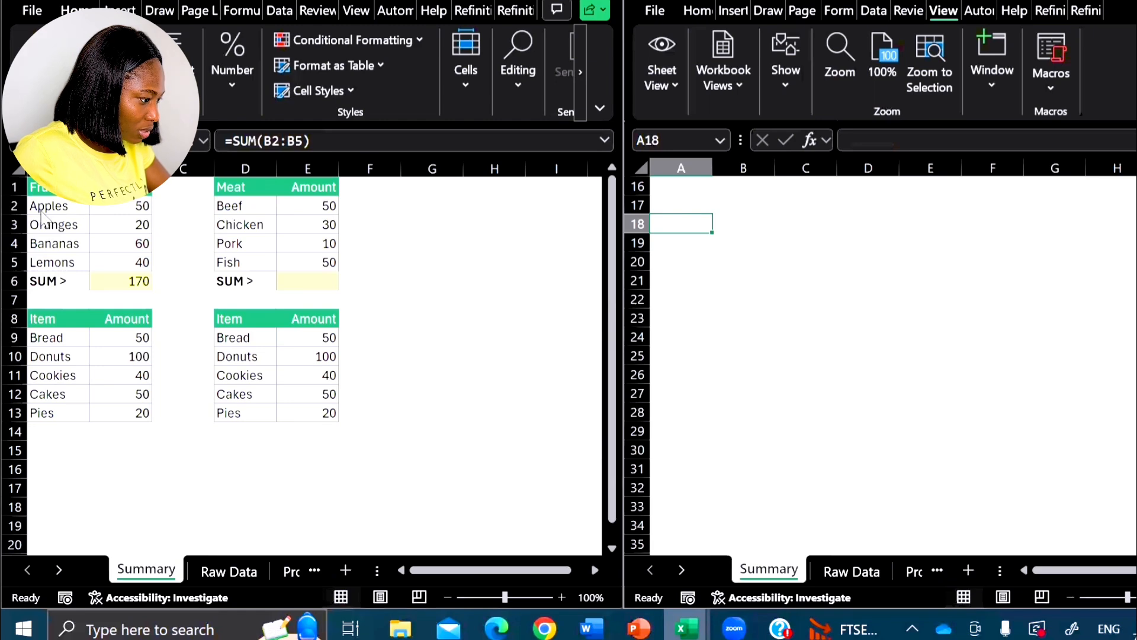
# - Copy A2:B6 from the Book1 - 2 Summary sheet, paste it as values at A18 in Book1 - 1, and select the pasted range
pyautogui.moveTo(52, 207); pyautogui.dragTo(140, 279)
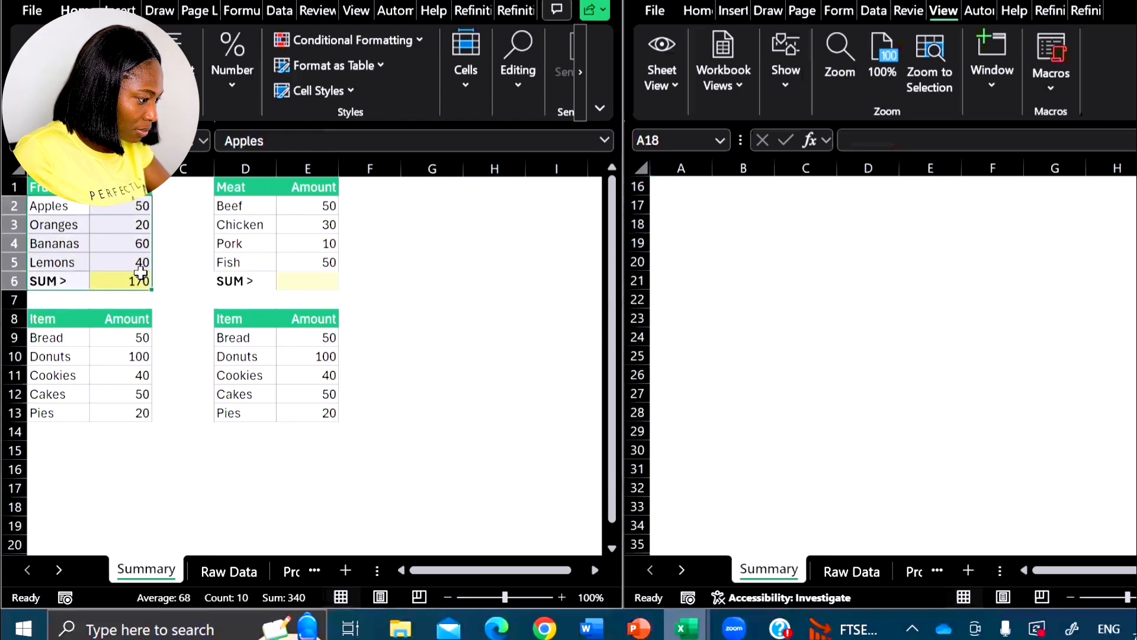
pyautogui.hotkey('ctrl', 'c')
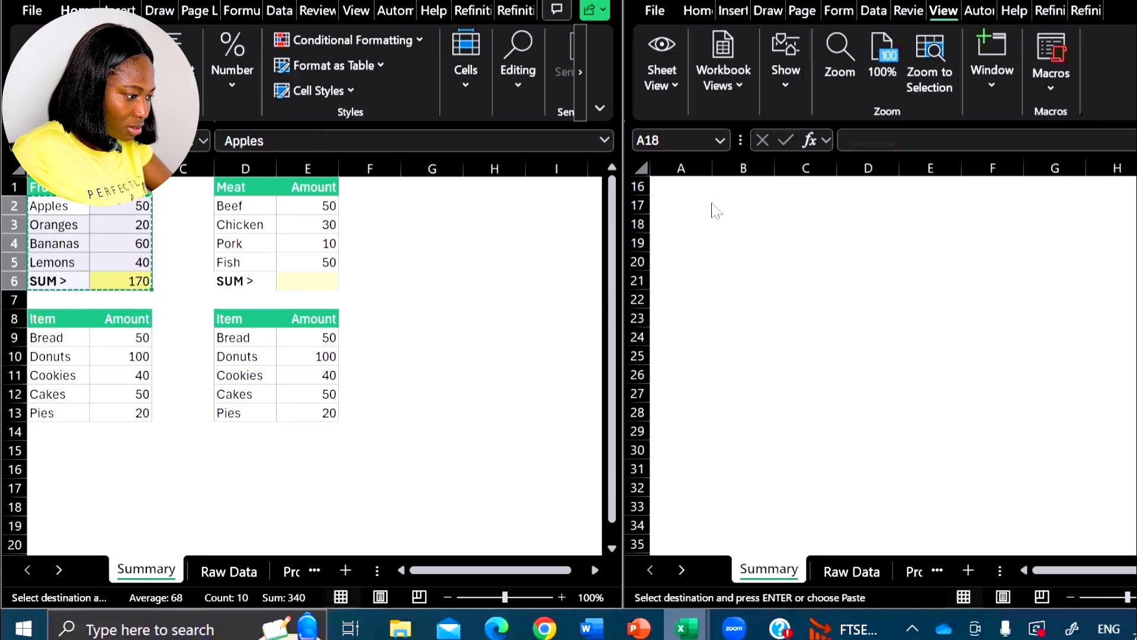
pyautogui.click(699, 223)
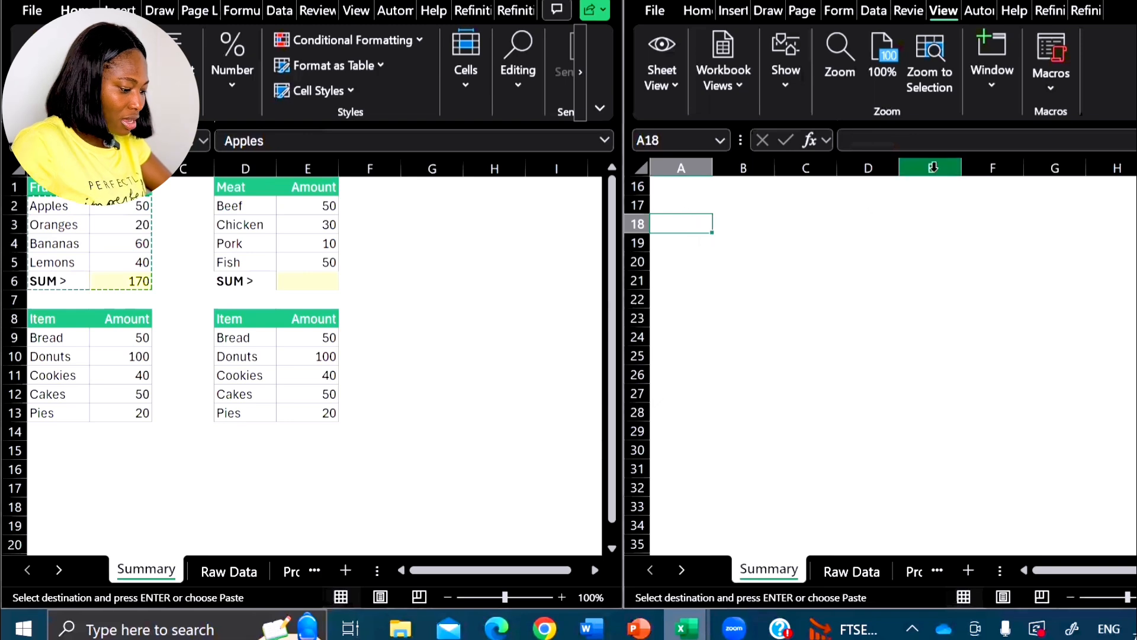
pyautogui.hotkey('ctrl', 'alt', 'v')
pyautogui.click(858, 313)
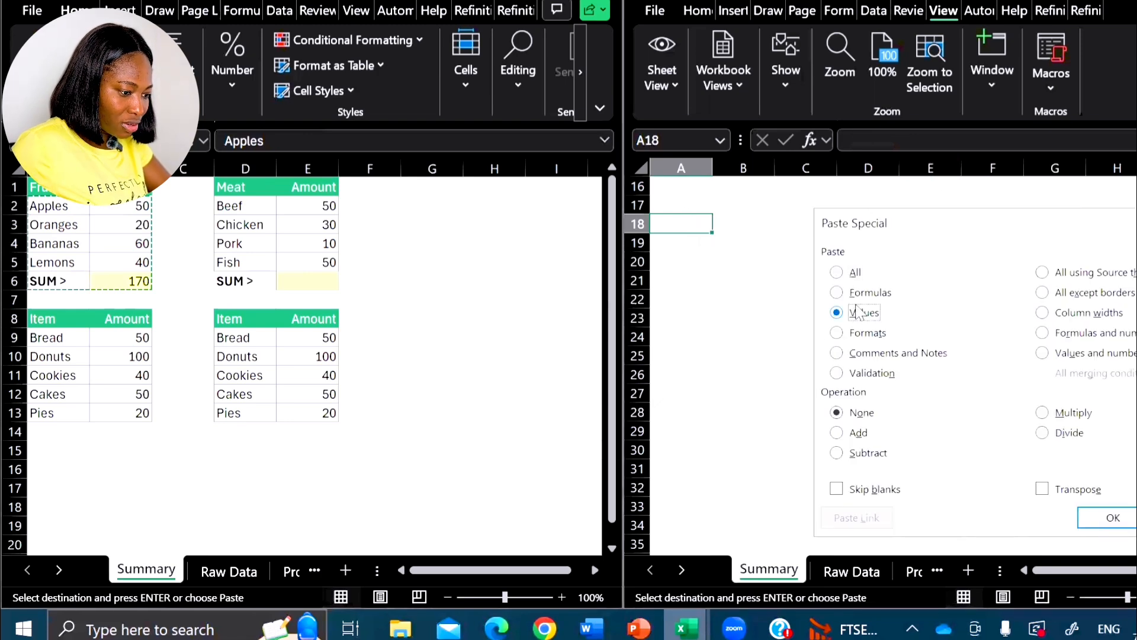
pyautogui.press('Return')
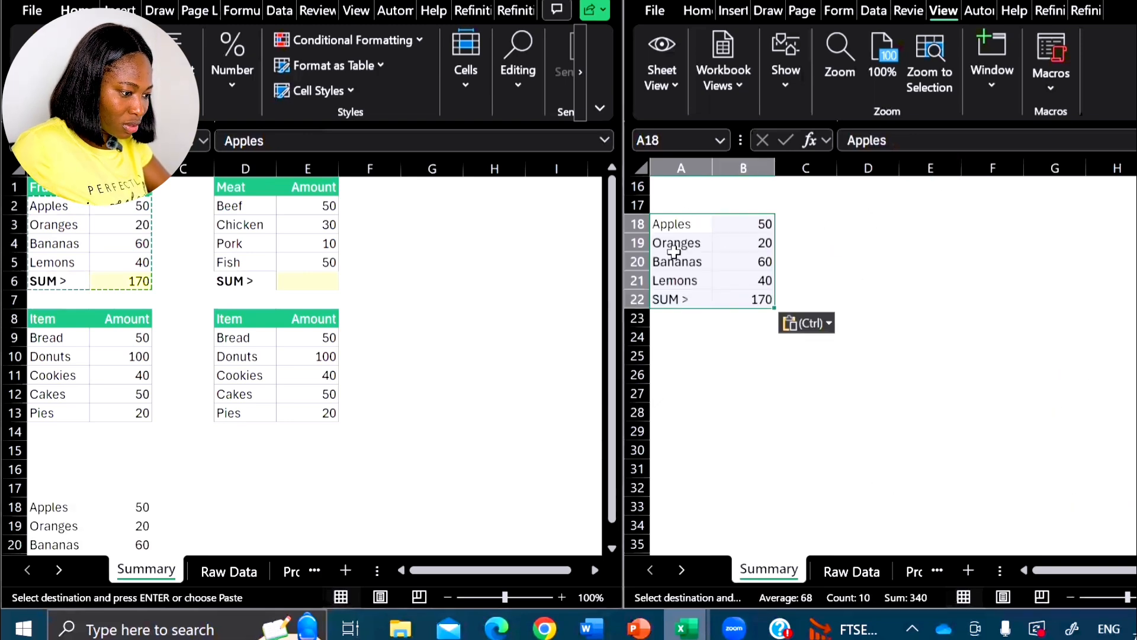
pyautogui.click(688, 292)
pyautogui.moveTo(676, 224); pyautogui.dragTo(738, 294)
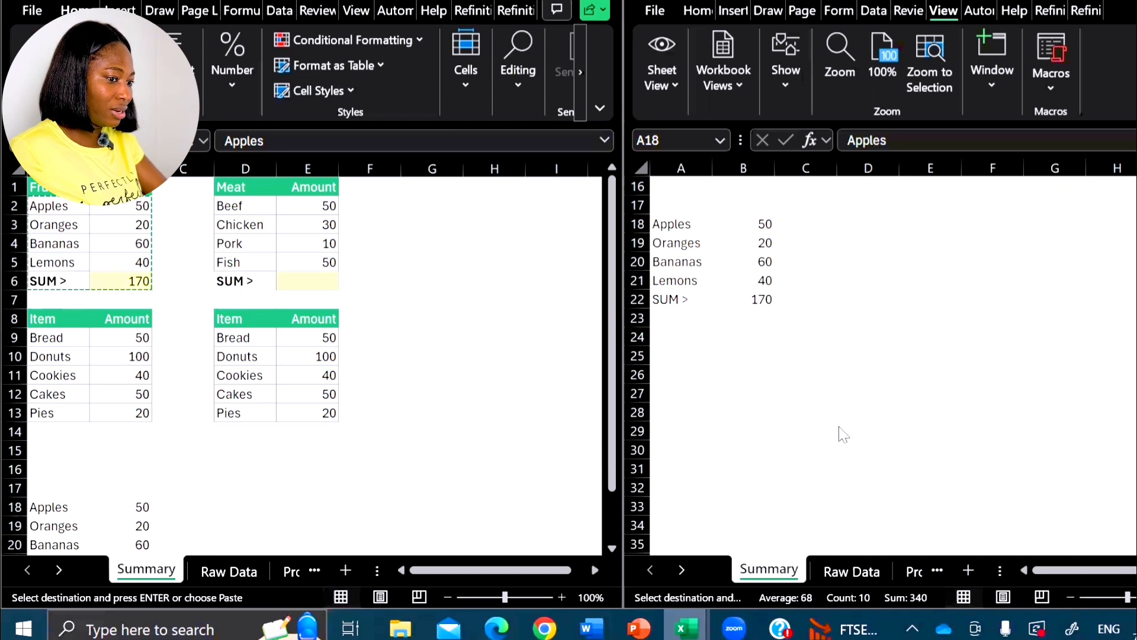
# - Detach the Book1 - 1 window from its half, maximize it, and select cell I21 on the Summary sheet
pyautogui.click(1002, 2)
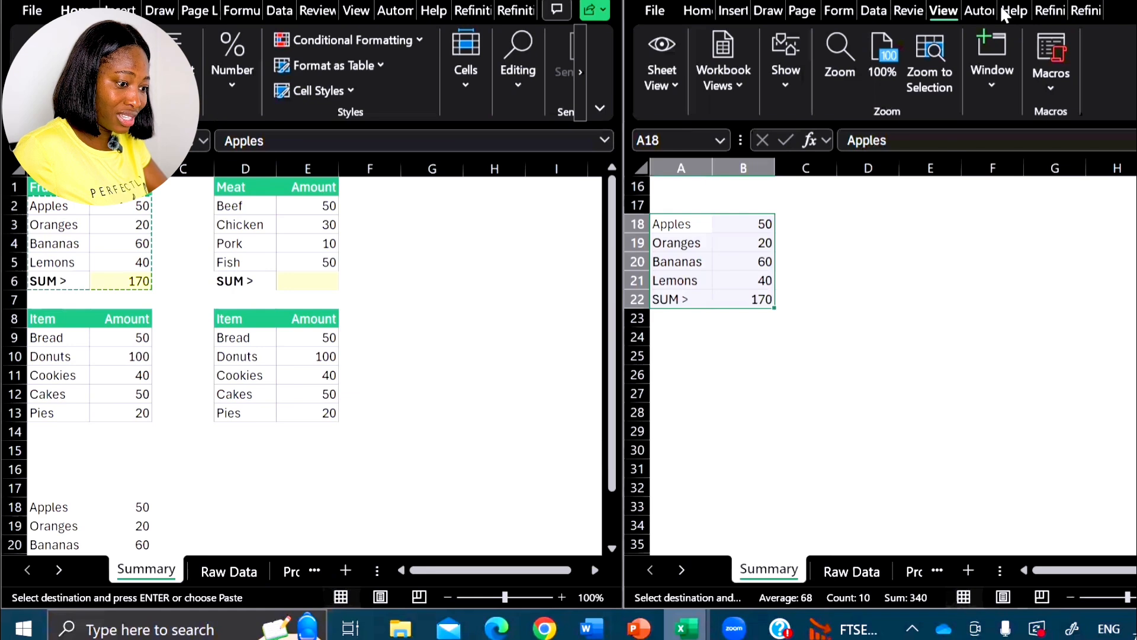
pyautogui.moveTo(1000, 4); pyautogui.dragTo(908, 48)
pyautogui.click(1072, 58)
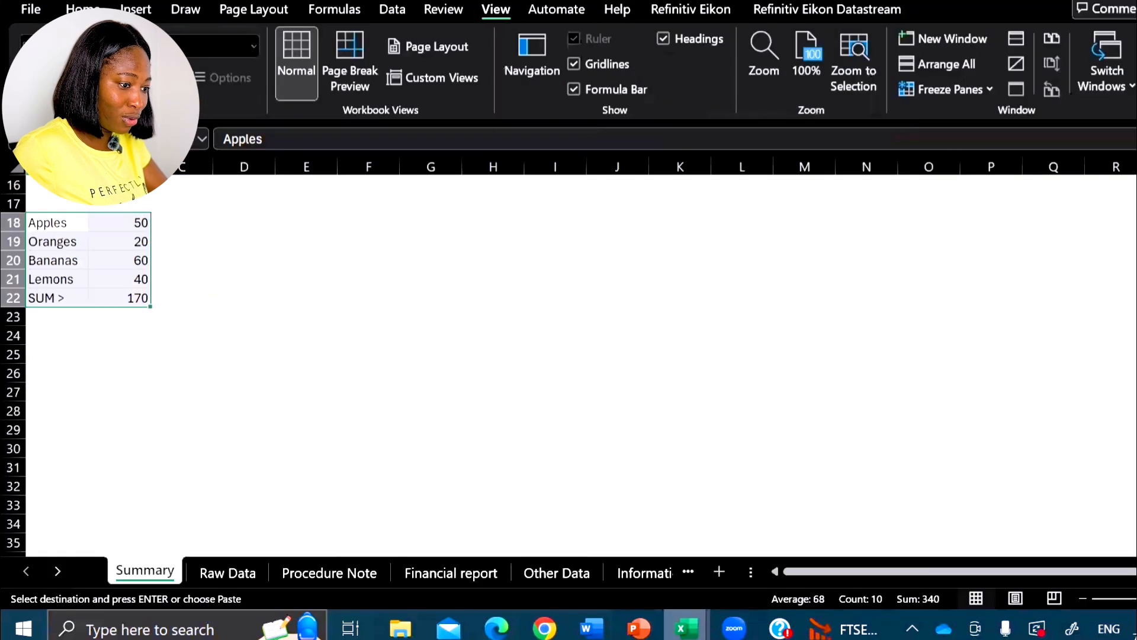
pyautogui.click(559, 275)
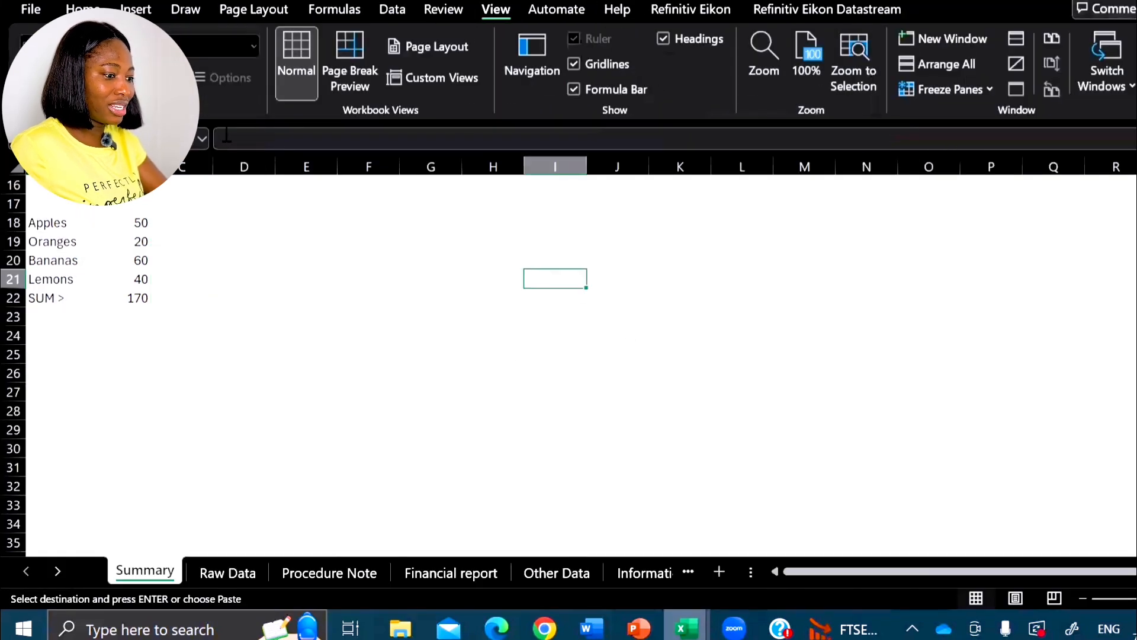
# - Snap Book1 - 1 to the upper-right quarter and Book1 - 2 to the upper-left quarter, choosing Simple Gantt chart1 for the area below
pyautogui.moveTo(812, 2); pyautogui.dragTo(940, 2)
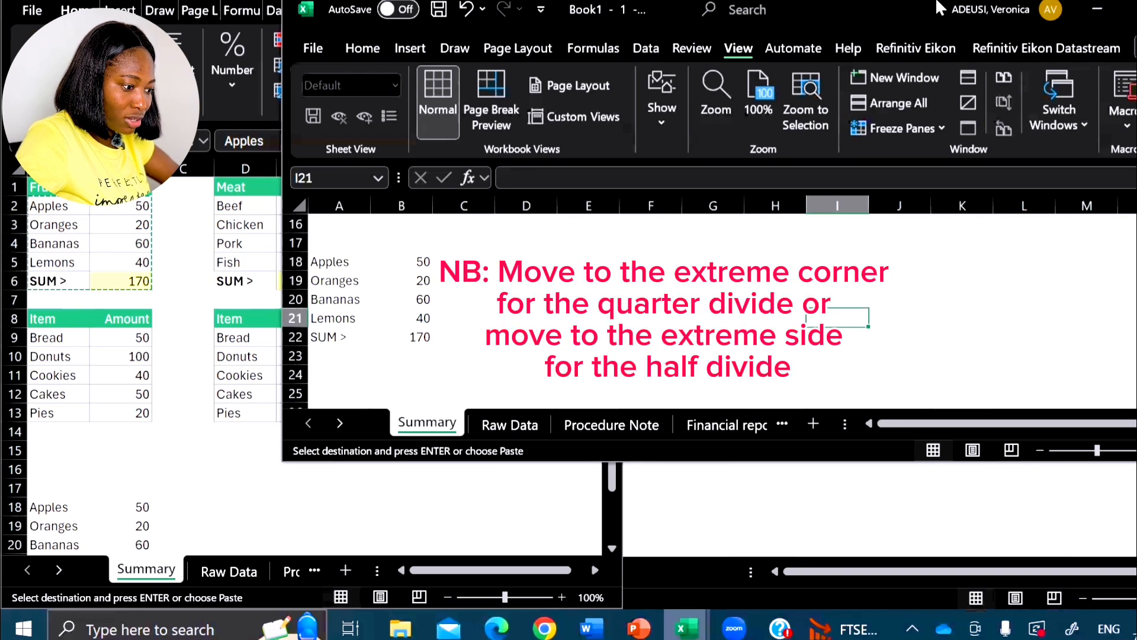
pyautogui.moveTo(939, 8); pyautogui.dragTo(1136, 0)
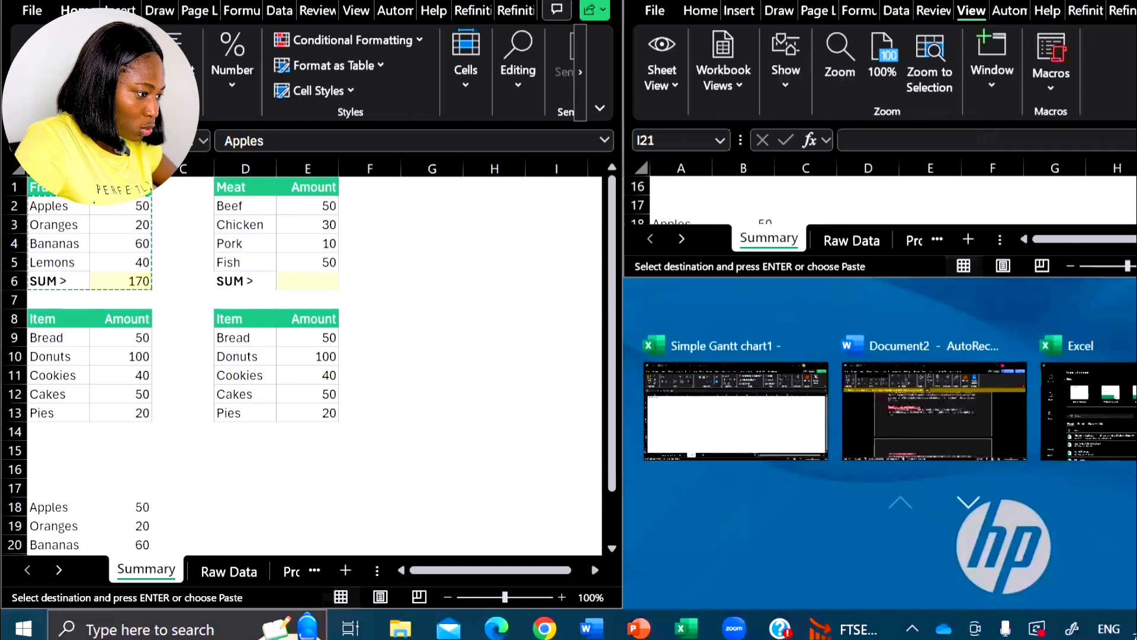
pyautogui.click(736, 411)
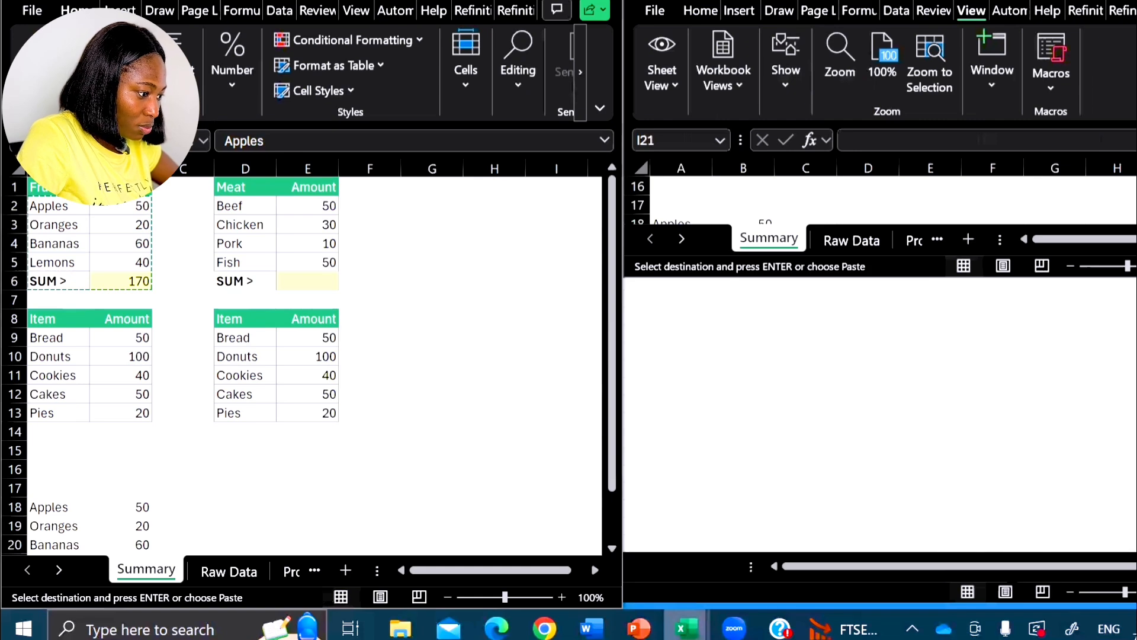
pyautogui.press('super+Up')
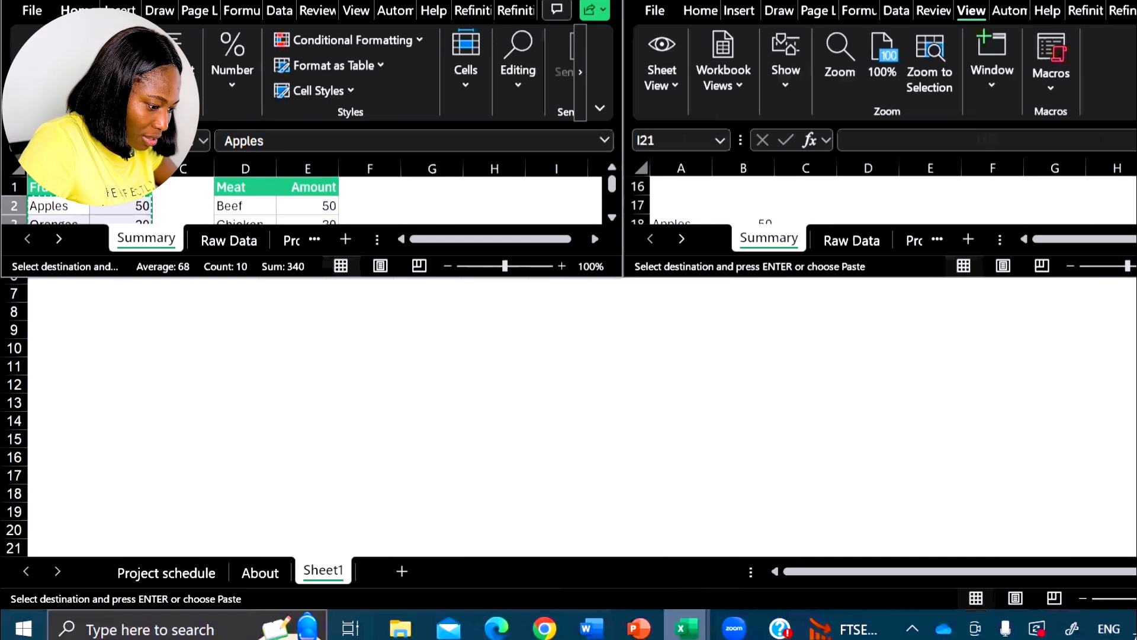
# - Snap the Inventory list workbook to the lower-right quarter and choose Simple Gantt chart1 for the lower-left quarter
pyautogui.moveTo(686, 627)
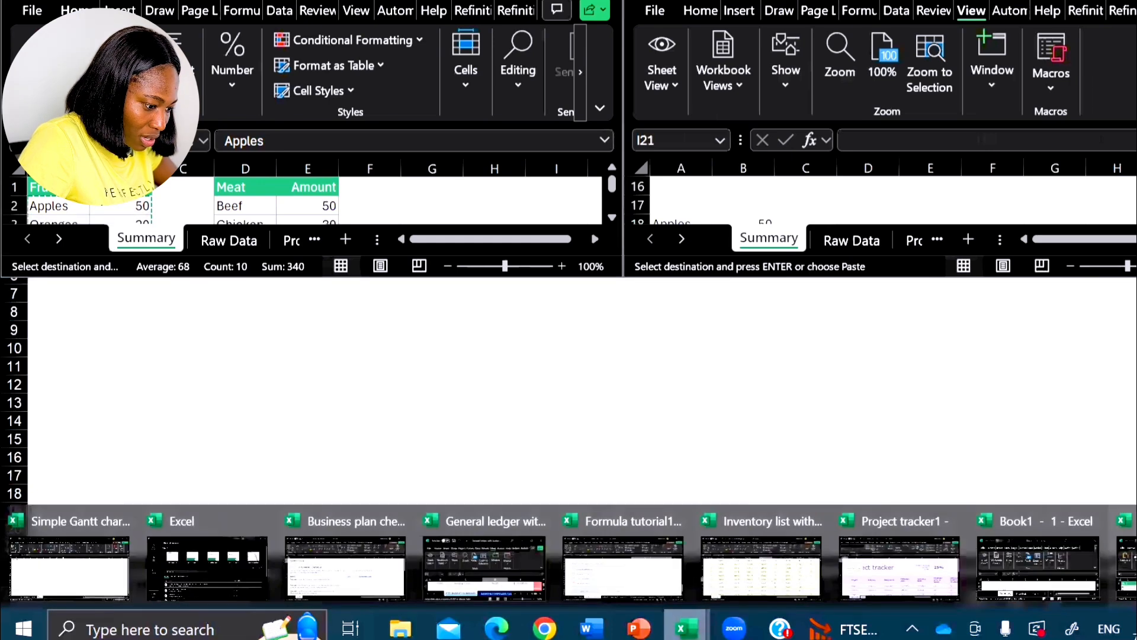
pyautogui.click(750, 525)
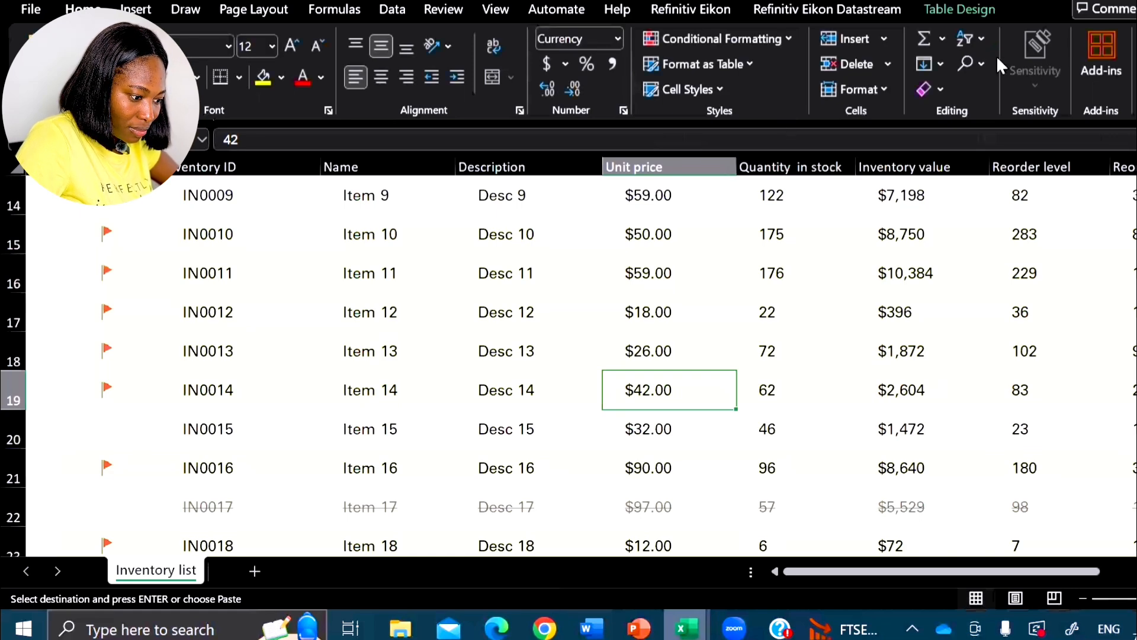
pyautogui.press('super+Right')
pyautogui.press('super+Down')
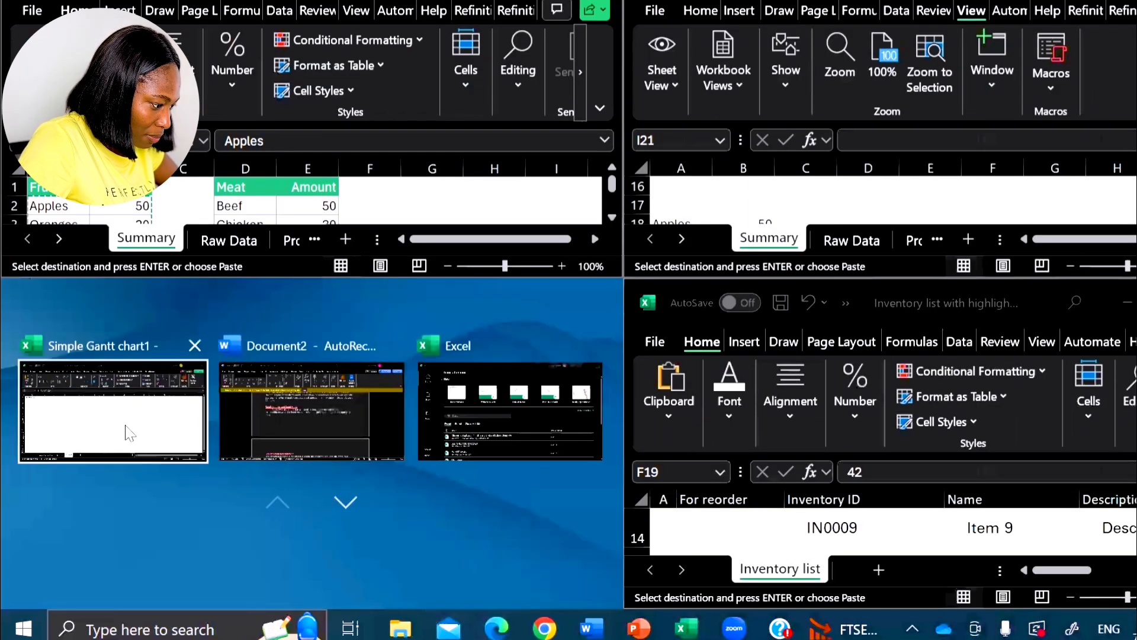
pyautogui.click(127, 429)
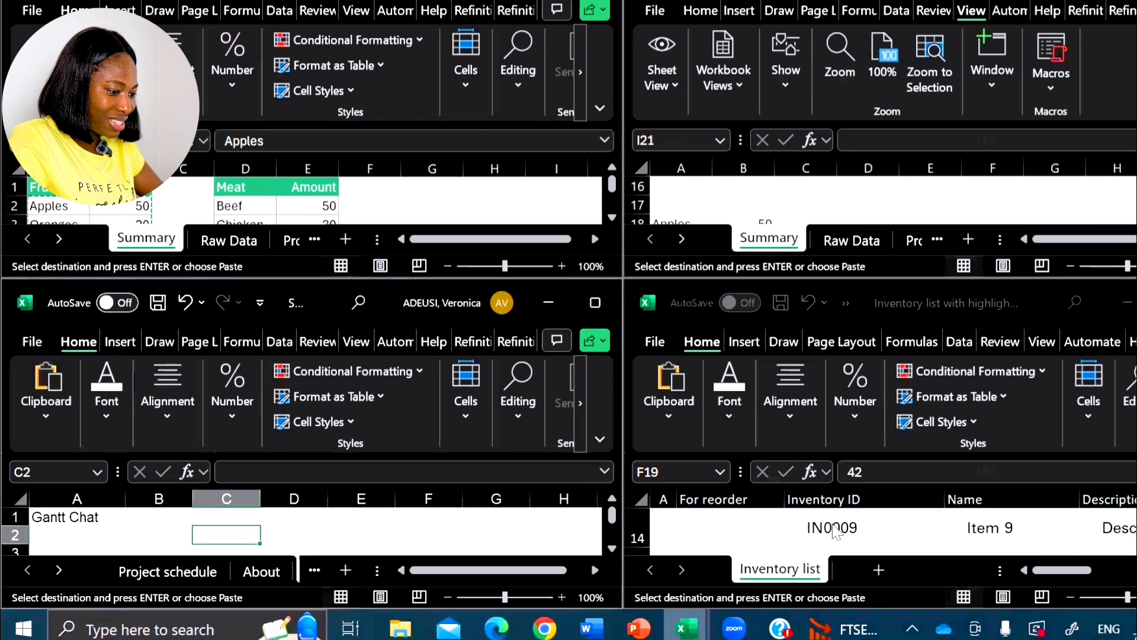
# - In the Simple Gantt chart1 window, open the Project schedule sheet and select cell D1
pyautogui.scroll(-2, 836, 531)
pyautogui.scroll(2, 836, 532)
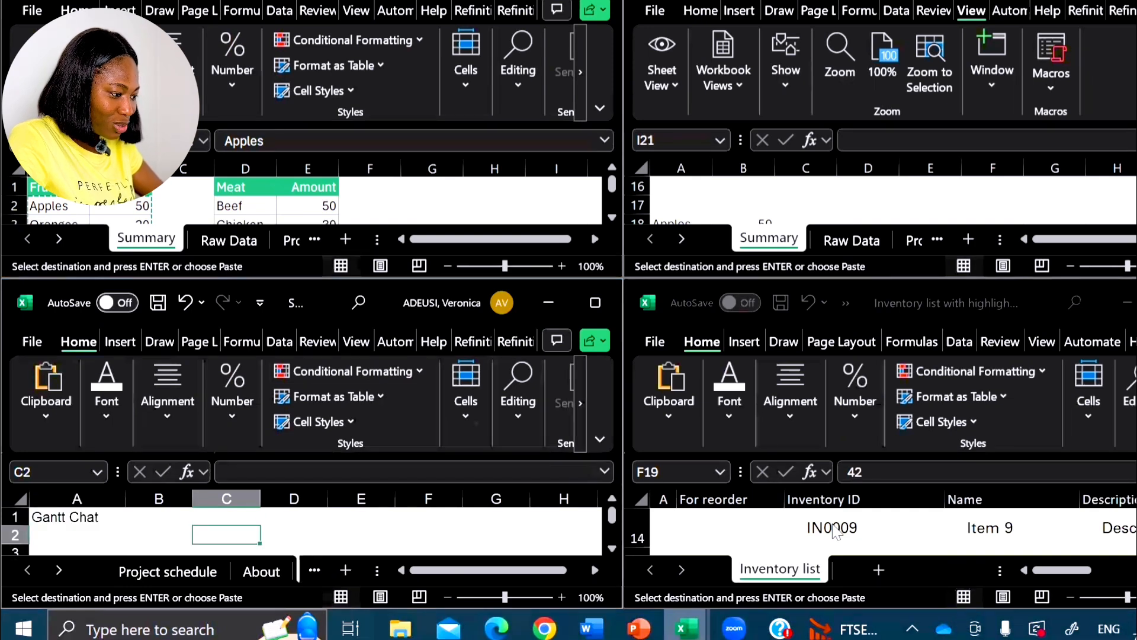
pyautogui.scroll(-1, 836, 532)
pyautogui.click(142, 573)
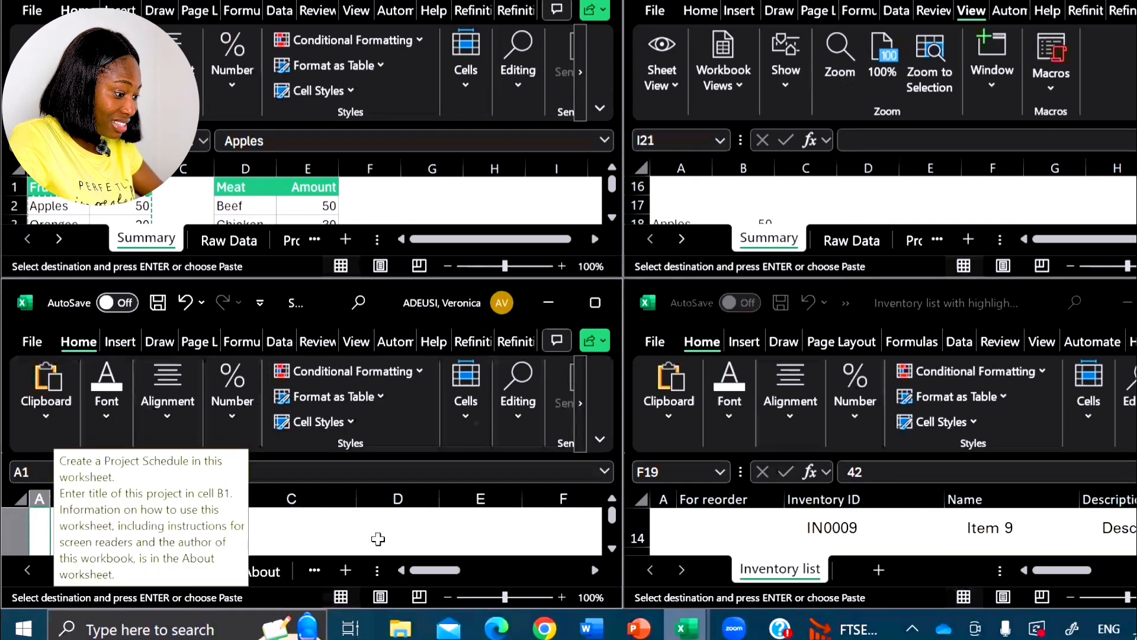
pyautogui.click(378, 539)
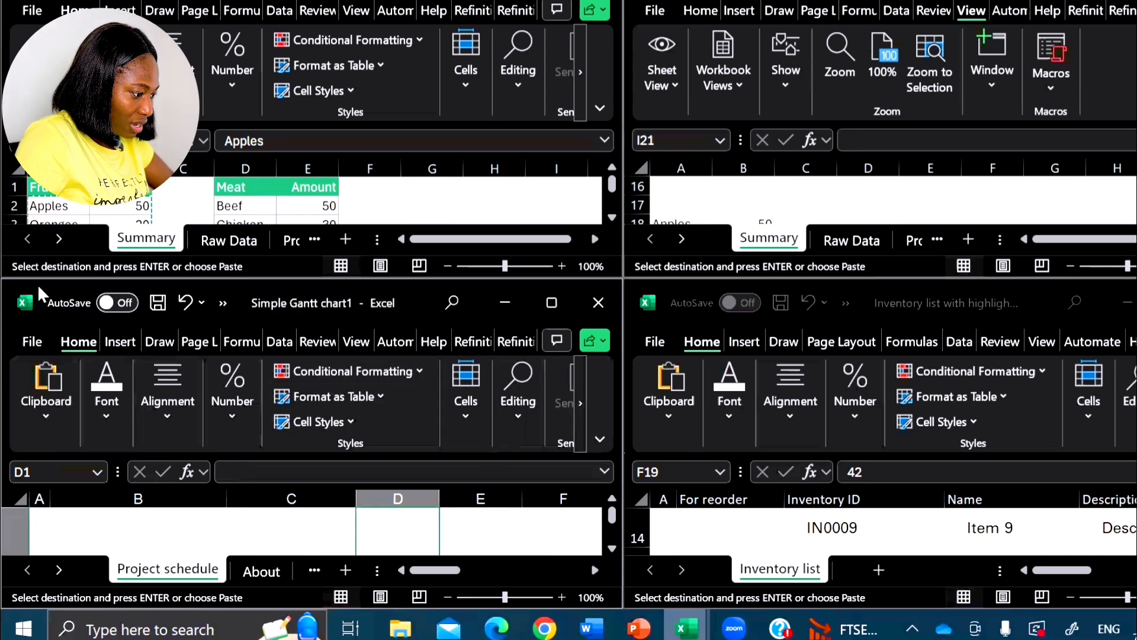
# - Minimize Simple Gantt chart1, then detach Book1 - 2 from its quarter and snap it to the left half
pyautogui.click(505, 303)
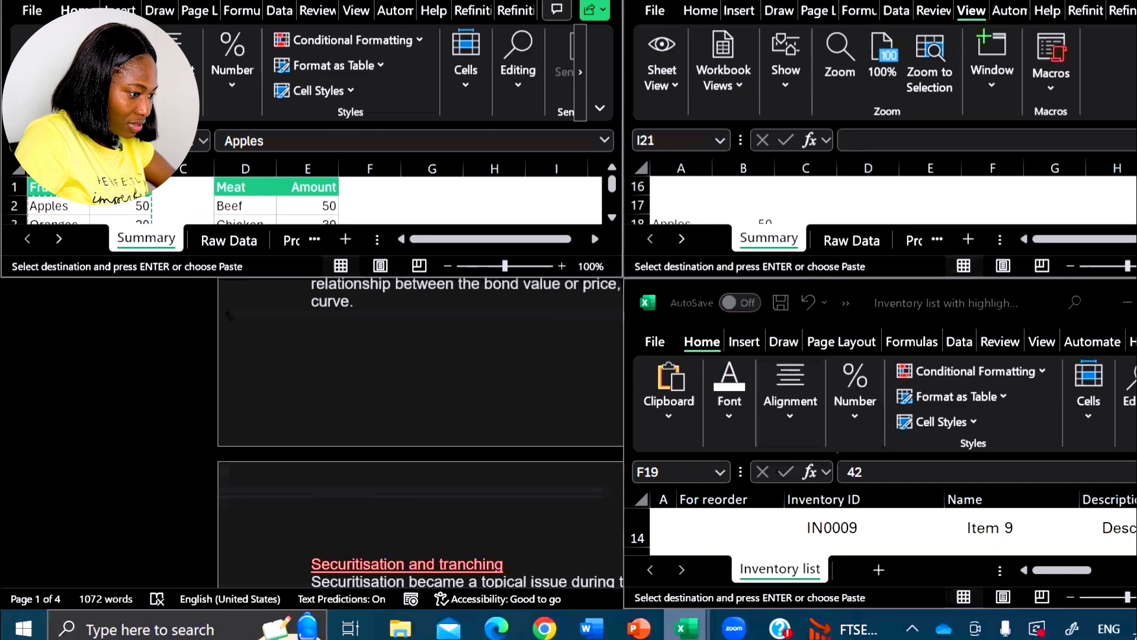
pyautogui.moveTo(474, 1); pyautogui.dragTo(144, 209)
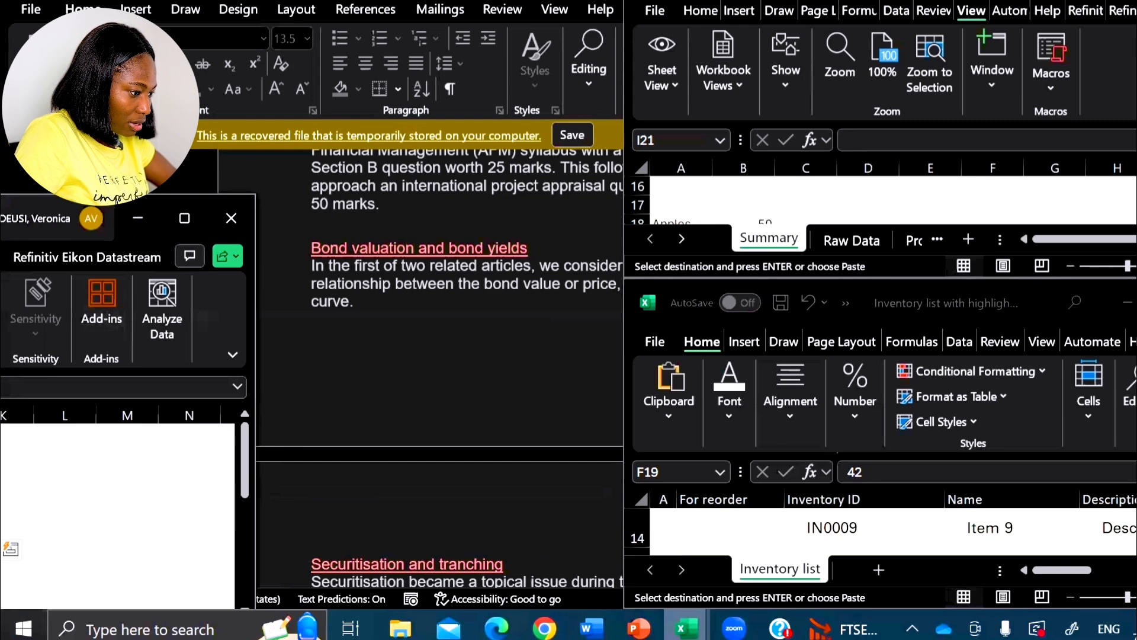
pyautogui.moveTo(35, 219); pyautogui.dragTo(5, 70)
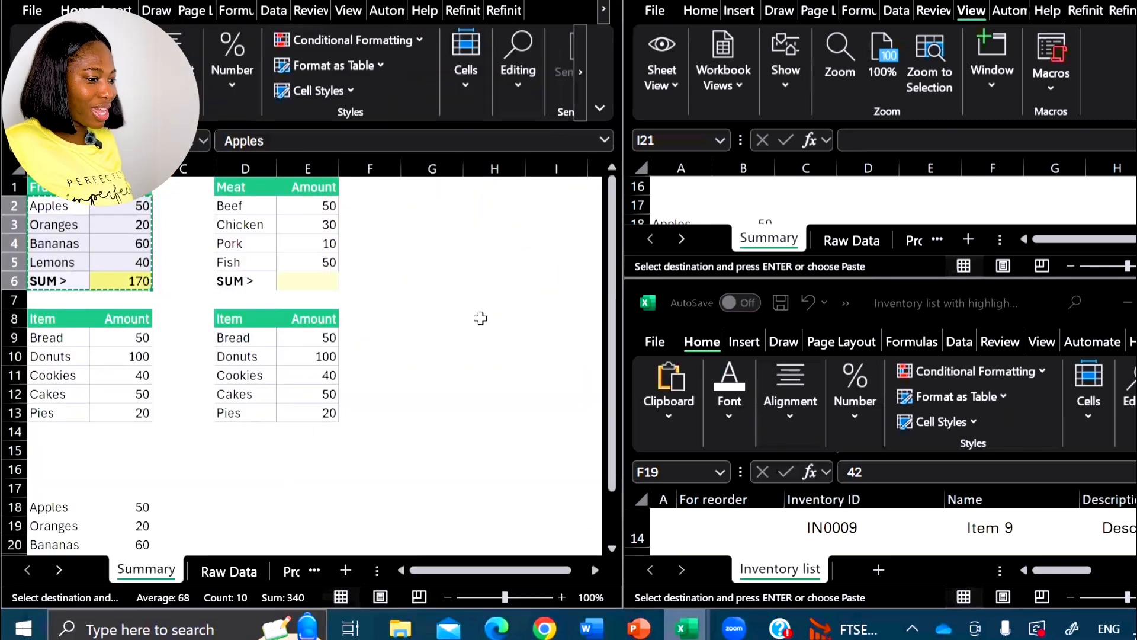
# - Look through the Book1 - 2 Summary sheet, then open Raw Data in Book1 - 1 and select cell D38
pyautogui.scroll(-3, 923, 192)
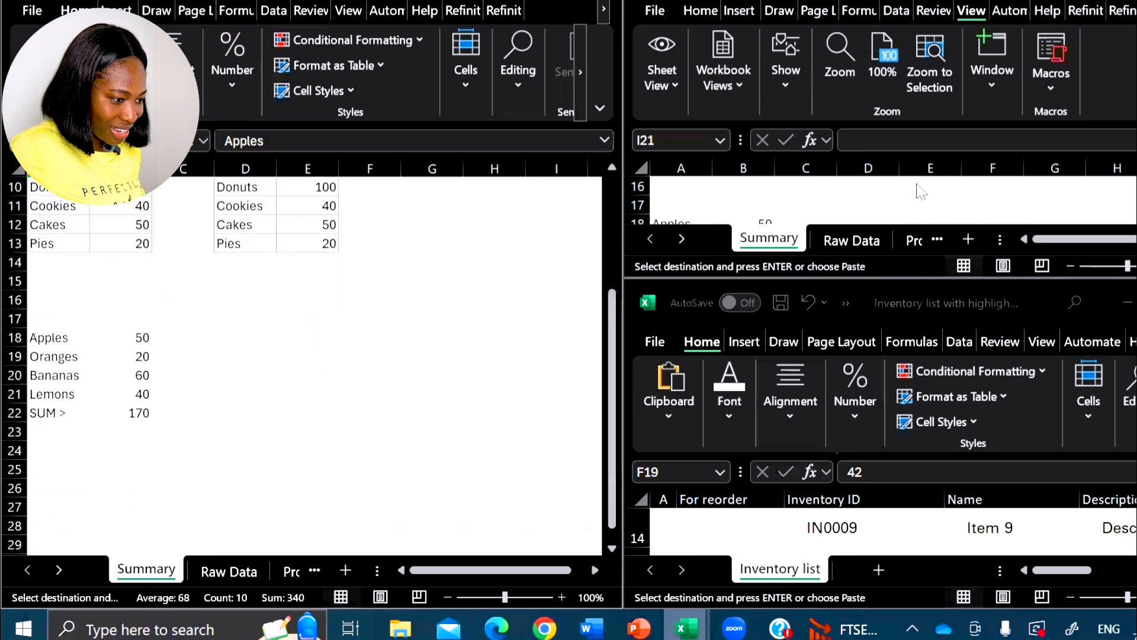
pyautogui.scroll(3, 881, 202)
pyautogui.click(880, 194)
pyautogui.scroll(-5, 881, 191)
pyautogui.scroll(4, 876, 191)
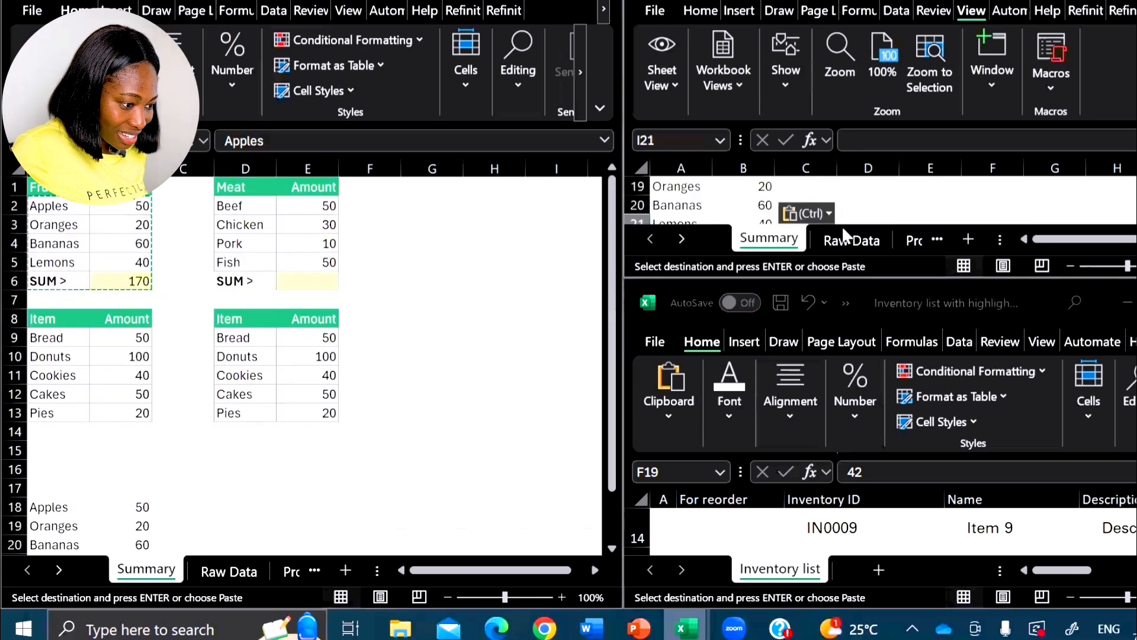
pyautogui.click(842, 244)
pyautogui.scroll(-12, 960, 177)
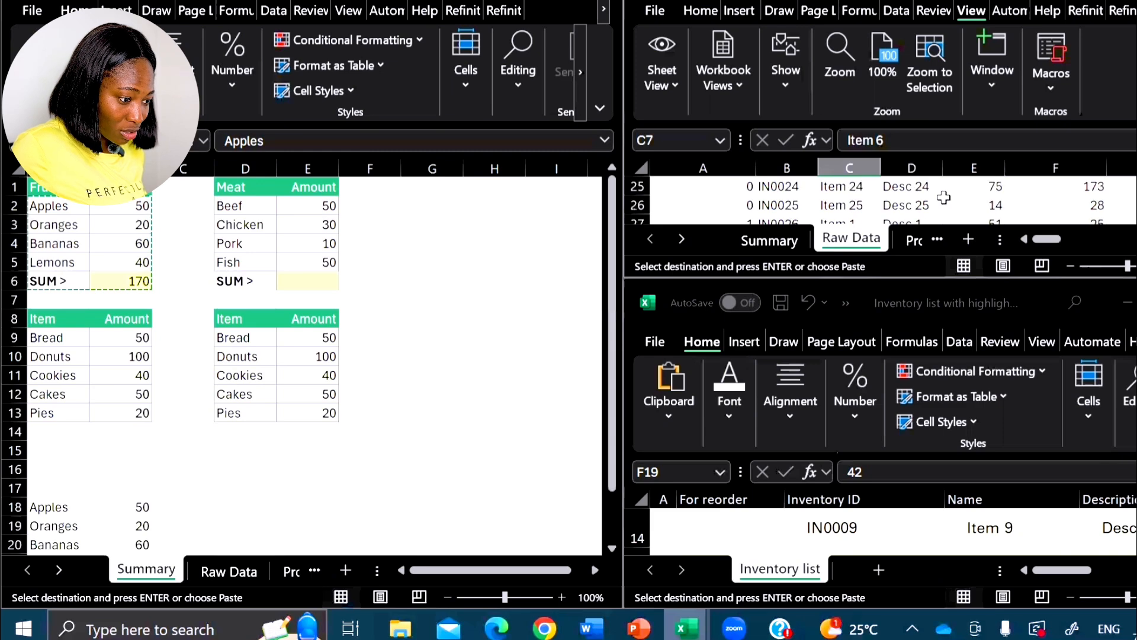
pyautogui.click(394, 296)
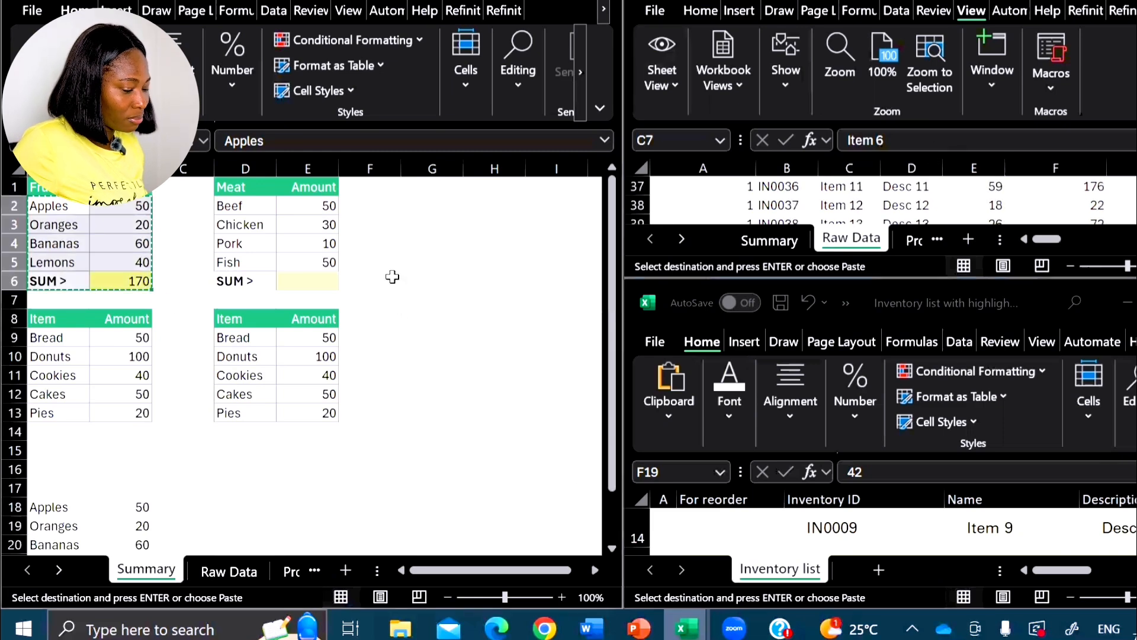
pyautogui.click(939, 206)
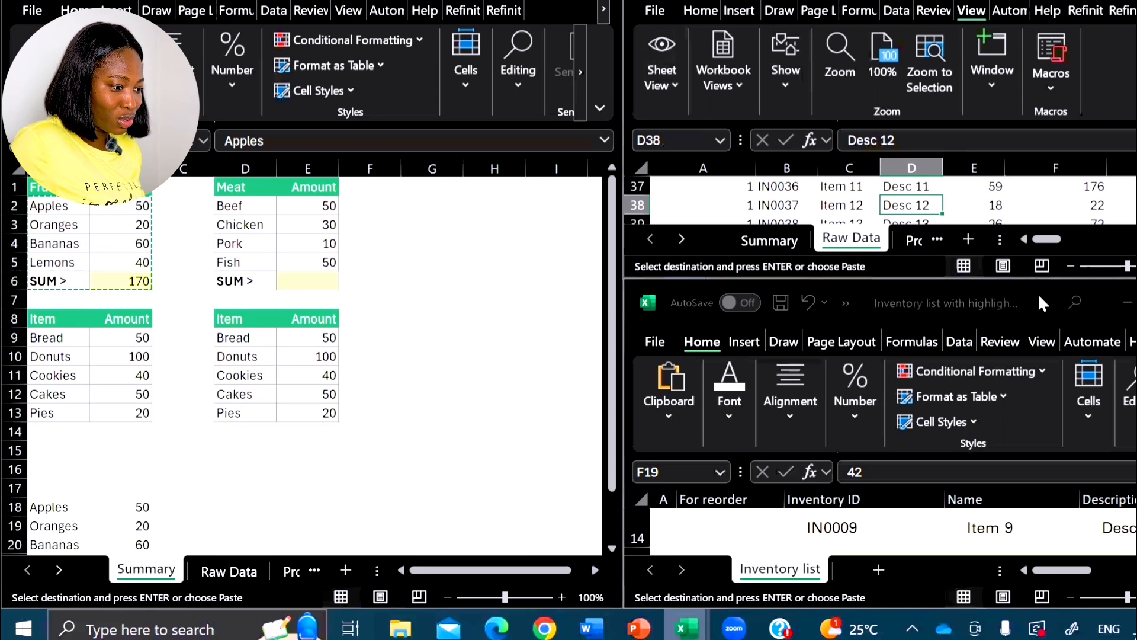
# - Move the Inventory list window to the upper-right quarter and stretch it vertically to the full screen height
pyautogui.moveTo(1038, 293); pyautogui.dragTo(1135, 2)
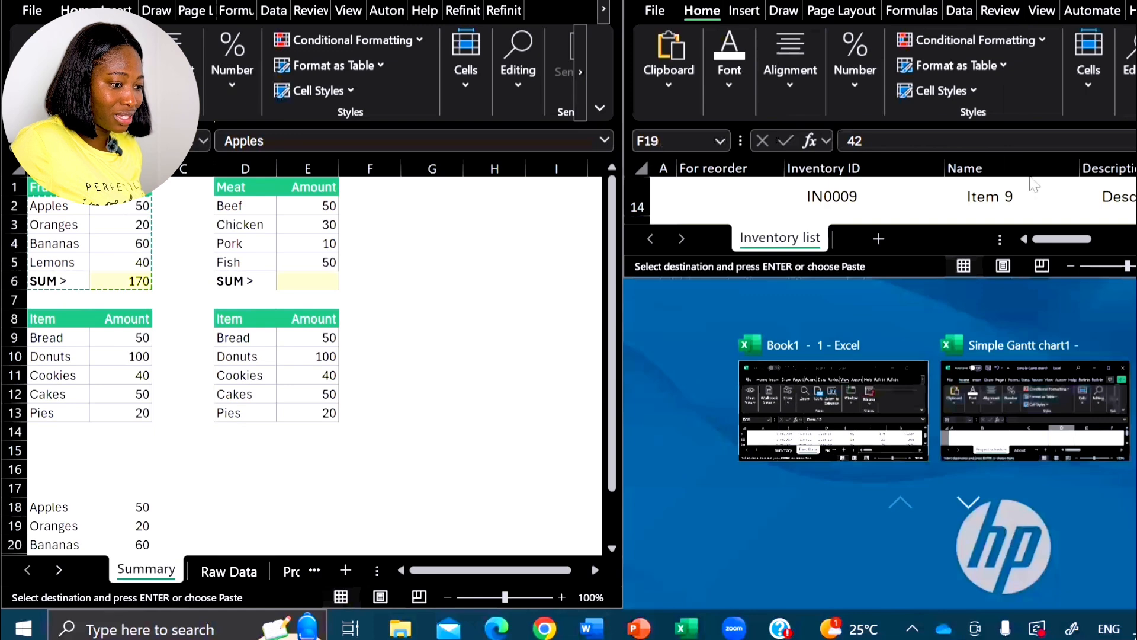
pyautogui.click(948, 283)
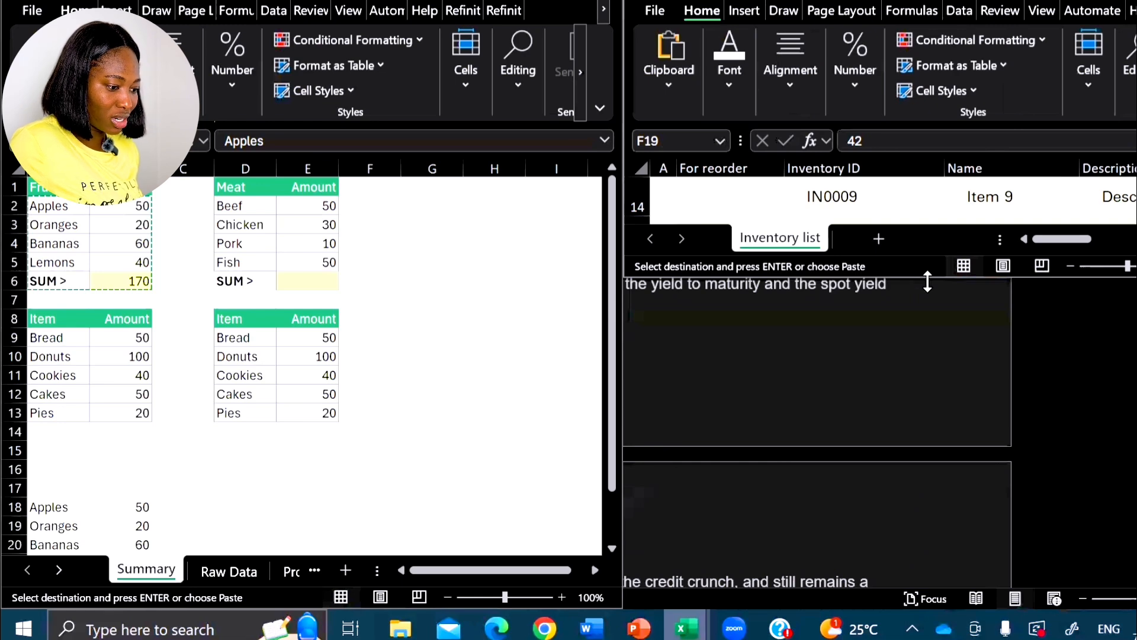
pyautogui.doubleClick(927, 283)
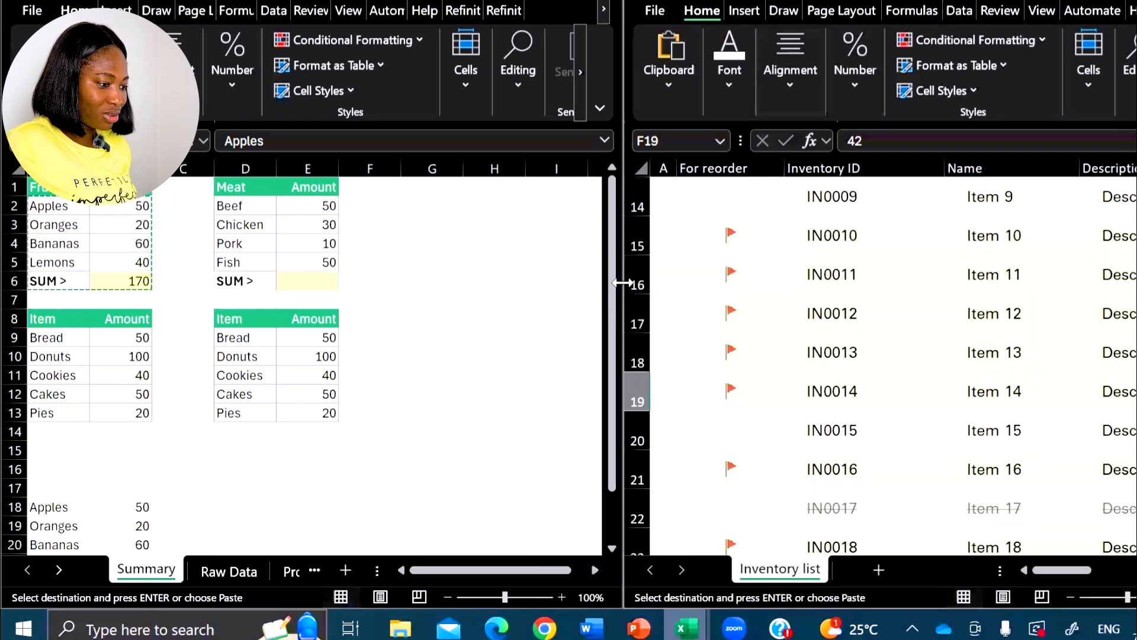
# - Widen the Inventory list window to about two-thirds of the screen and narrow Book1 - 2 to the remaining third
pyautogui.moveTo(622, 282); pyautogui.dragTo(400, 269)
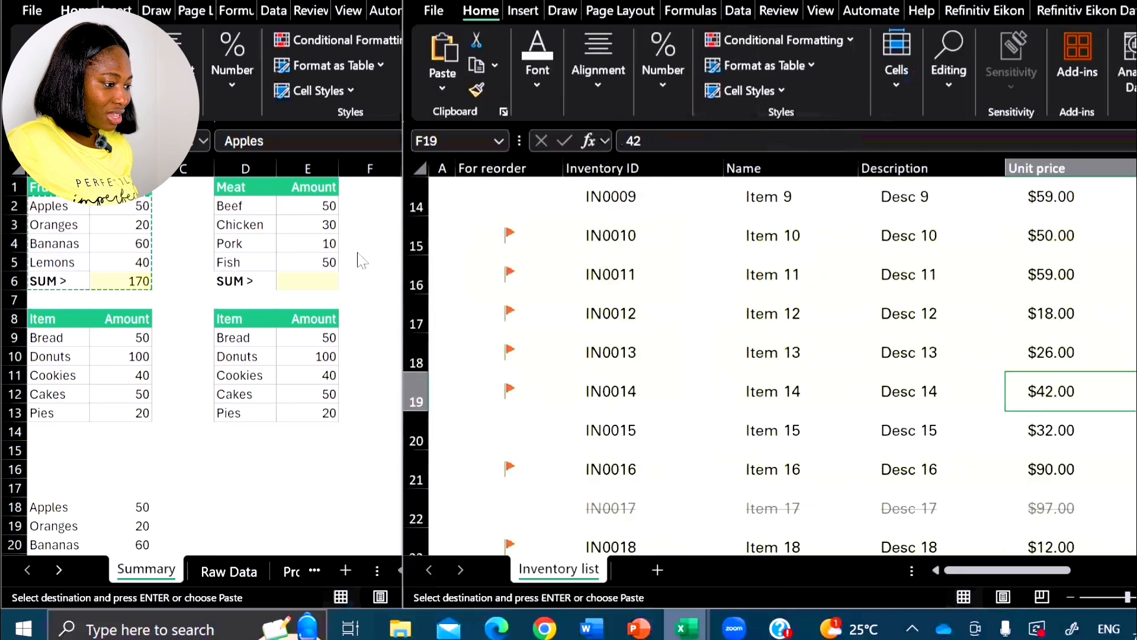
pyautogui.click(361, 248)
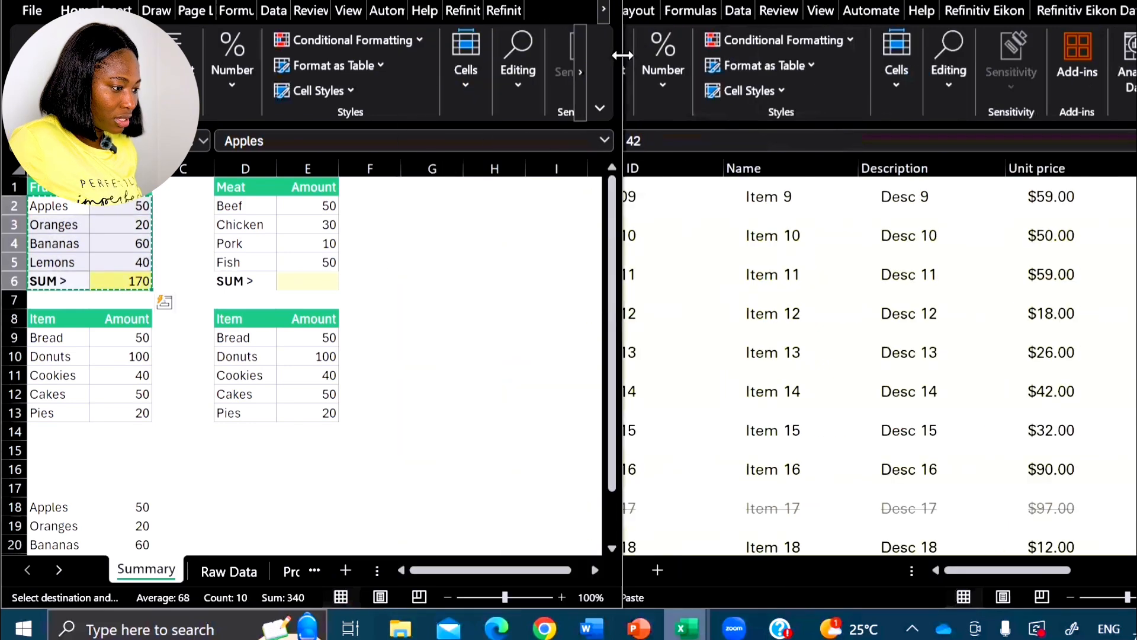
pyautogui.moveTo(622, 55); pyautogui.dragTo(398, 56)
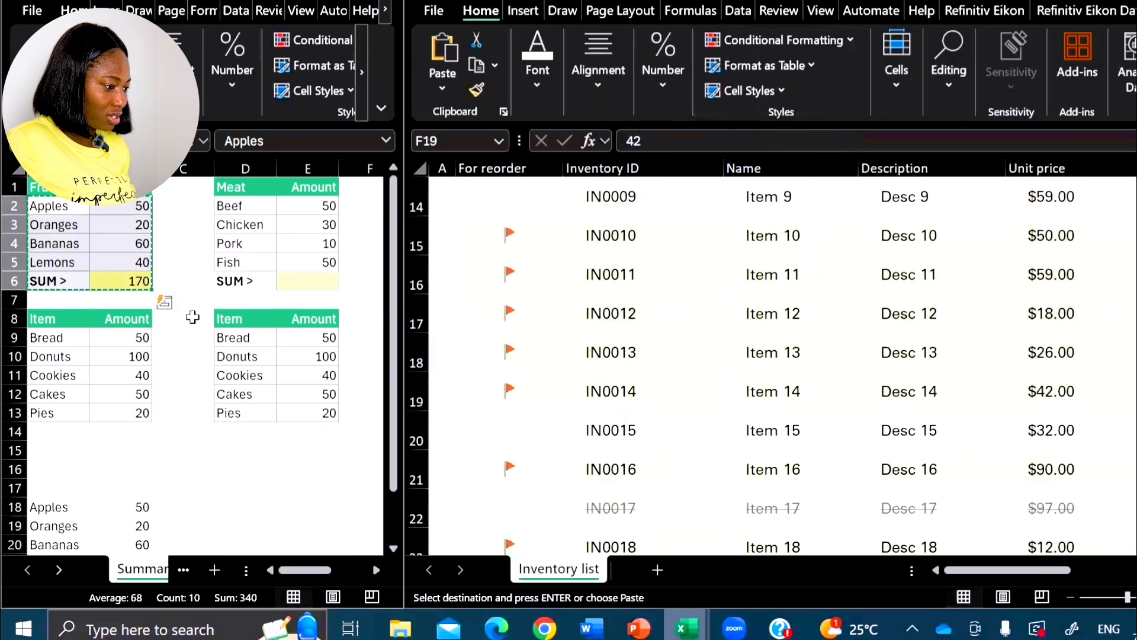
# - Examine the Book1 - 2 Summary sheet and the Inventory list rows side by side
pyautogui.scroll(-5, 192, 317)
pyautogui.click(800, 307)
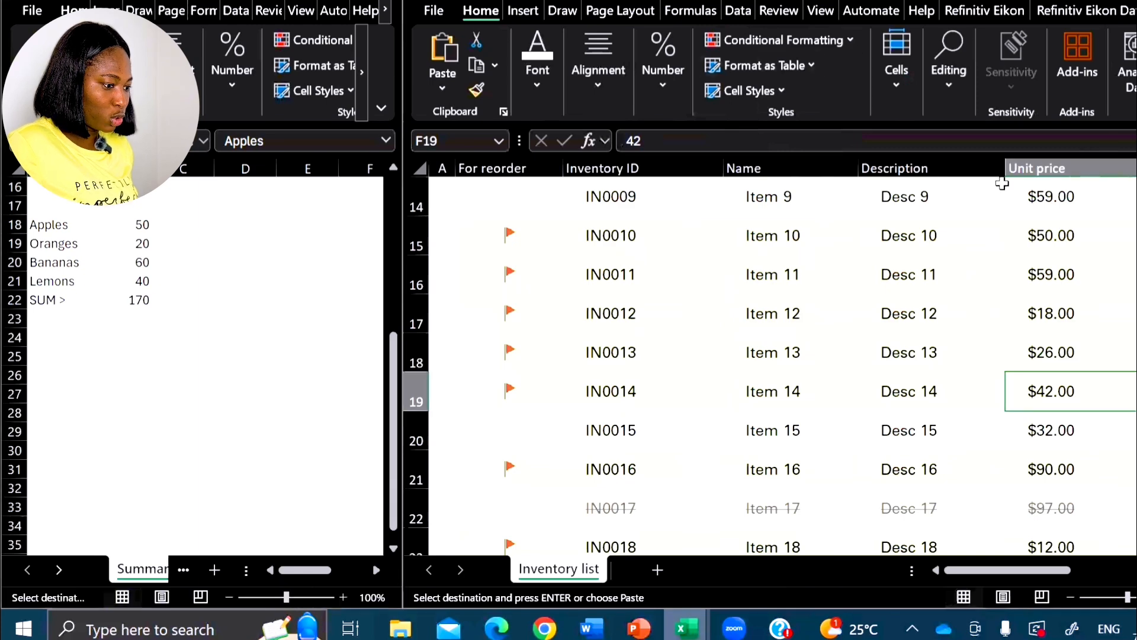
pyautogui.scroll(-1, 888, 293)
pyautogui.scroll(-5, 888, 294)
pyautogui.scroll(4, 191, 279)
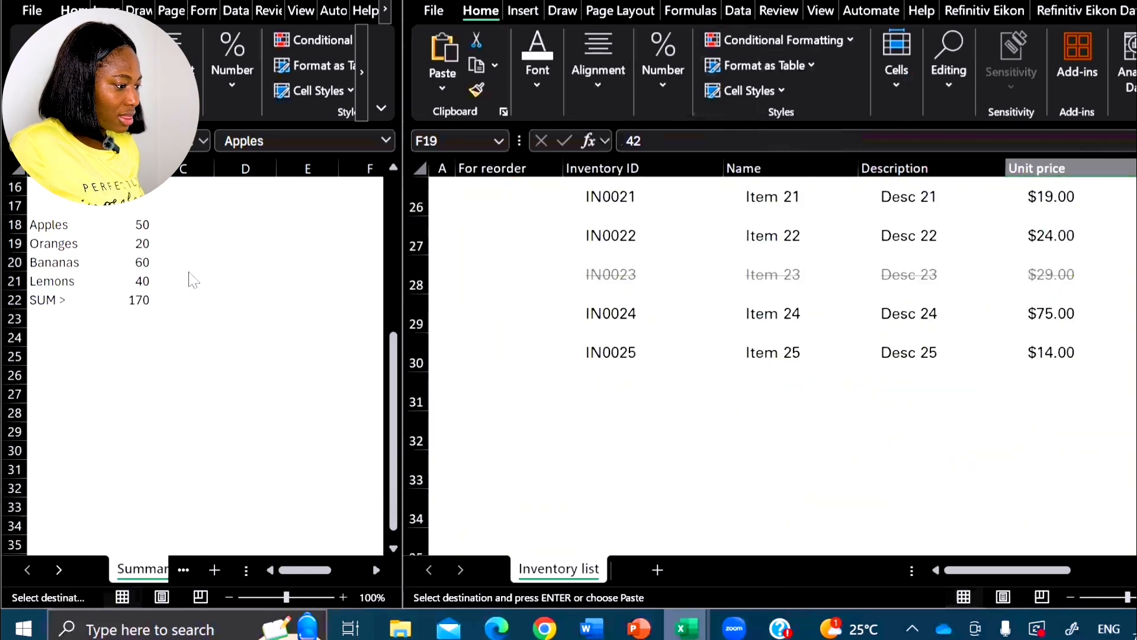
pyautogui.click(158, 266)
pyautogui.scroll(-2, 118, 251)
pyautogui.scroll(7, 118, 251)
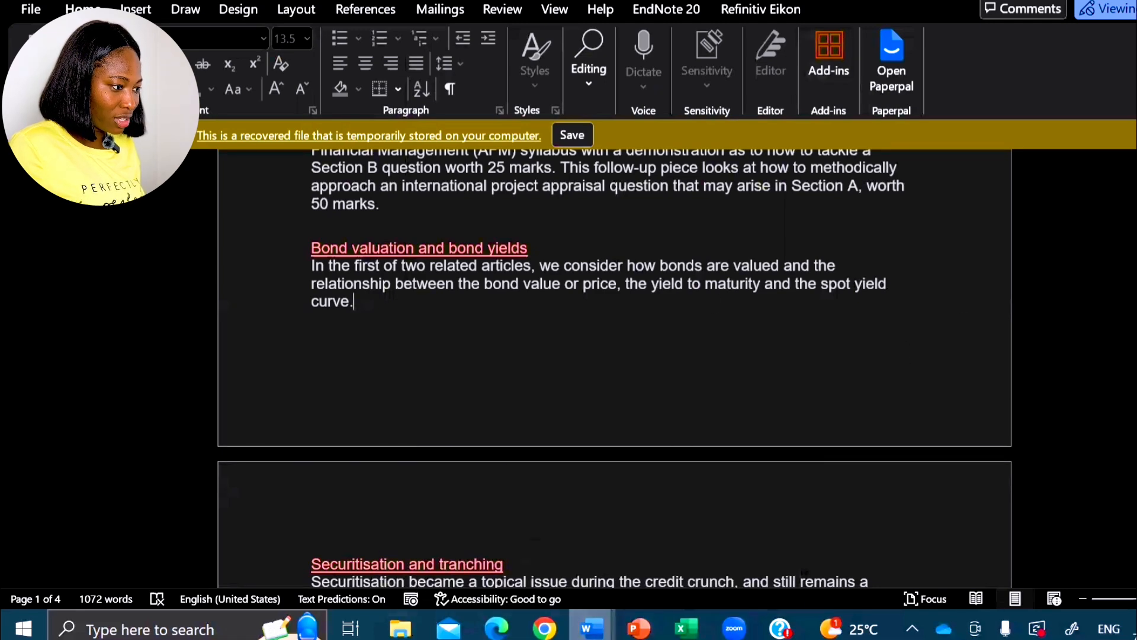
# - Snap the recovered Word document to the left half, open a new blank Word document, and snap it to the right half
pyautogui.press('super+Left')
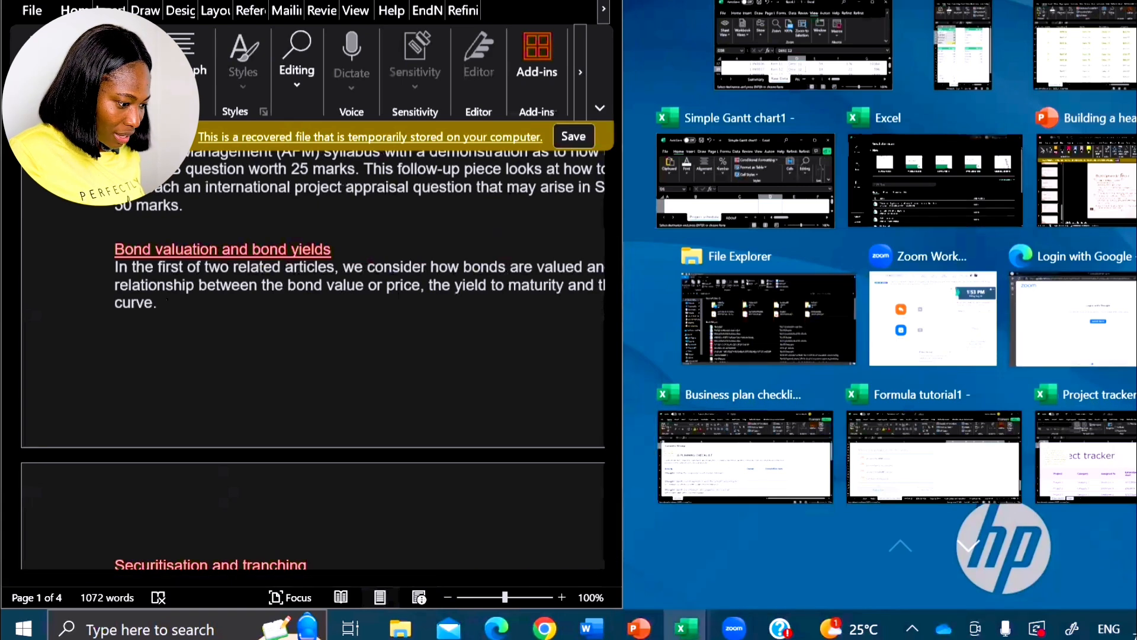
pyautogui.click(196, 629)
pyautogui.write('wo')
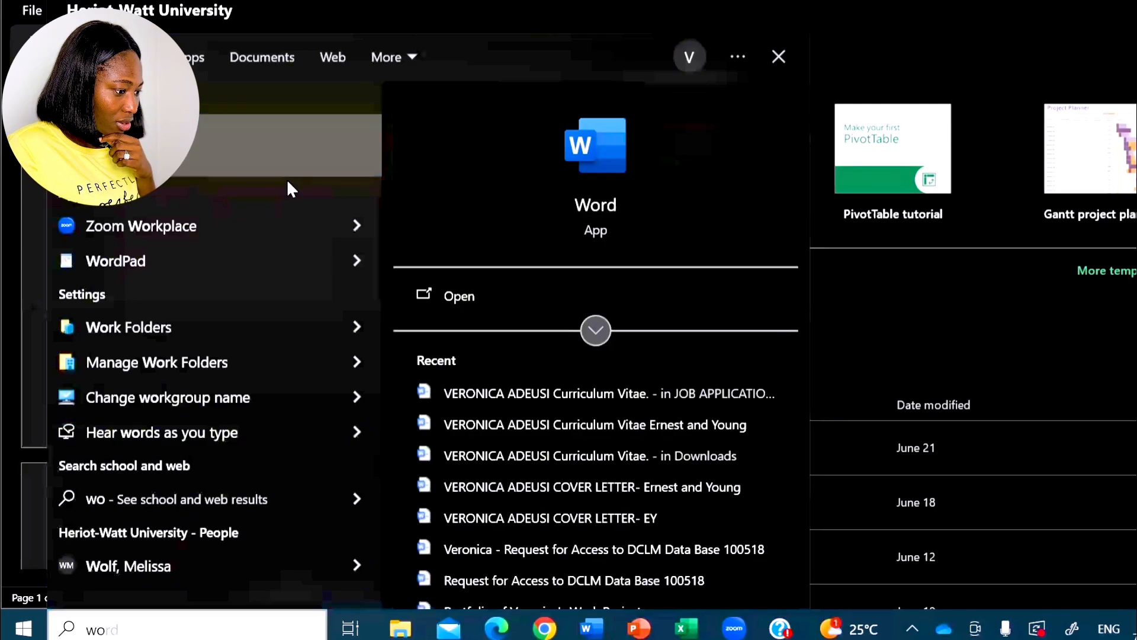
pyautogui.click(286, 181)
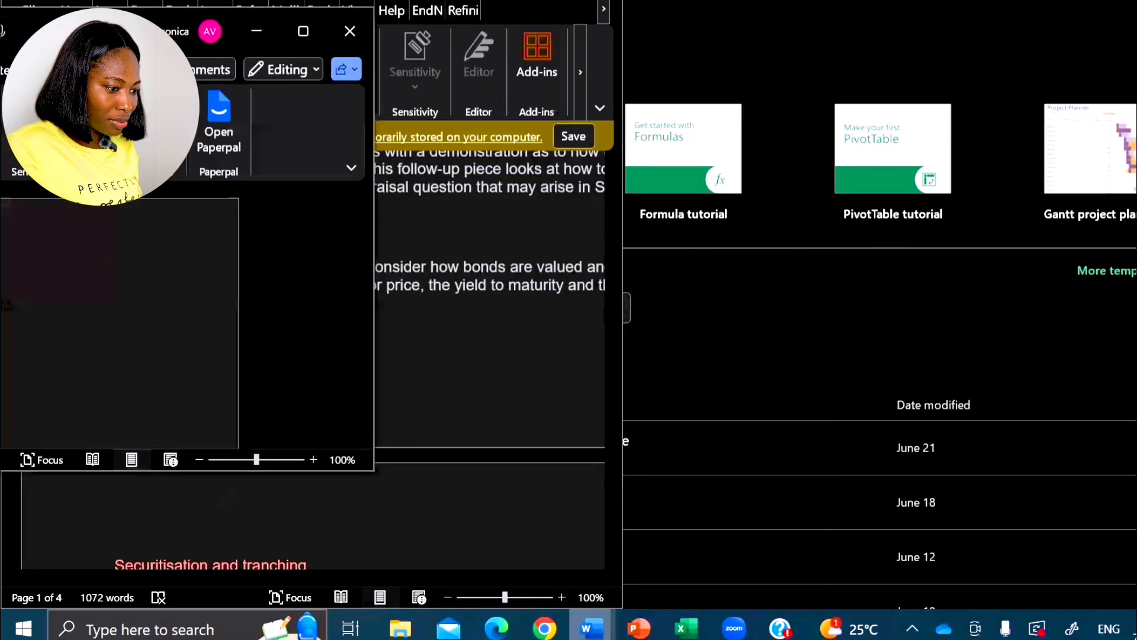
pyautogui.press('super+Right')
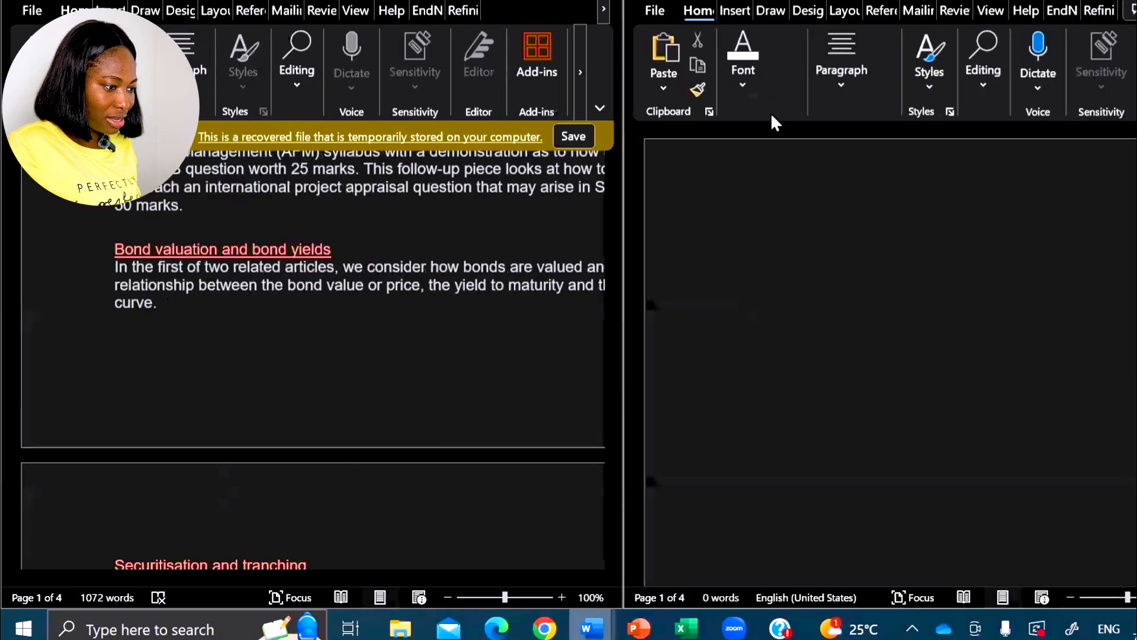
pyautogui.scroll(-1, 244, 300)
pyautogui.scroll(5, 244, 301)
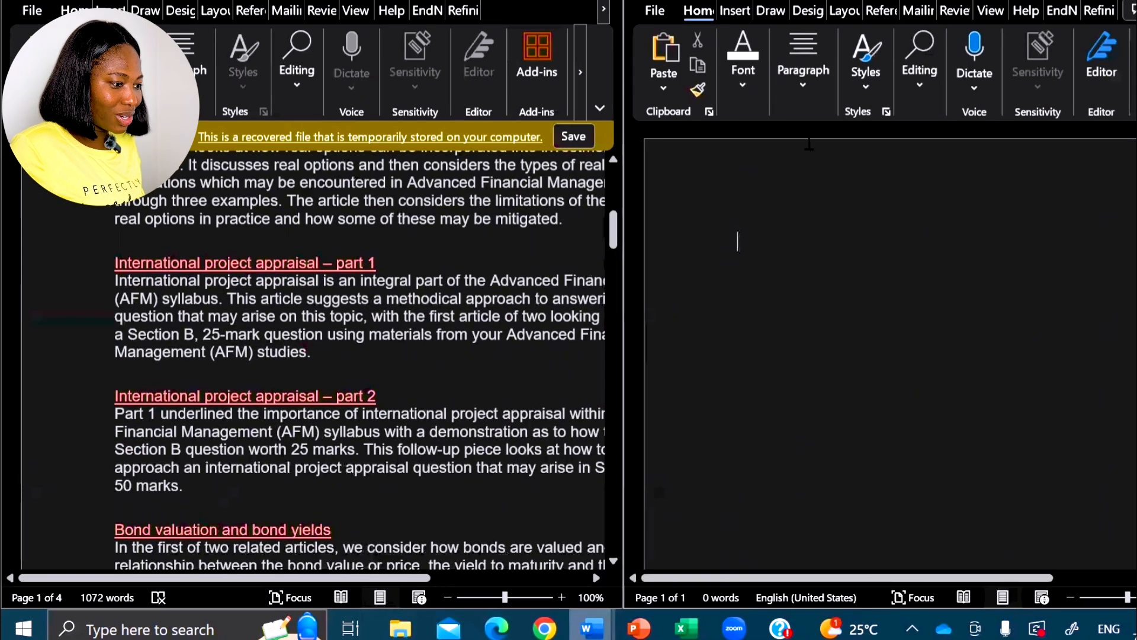
# - Switch to the Book1 - 1 workbook in Excel, maximize it, and look through the Raw Data rows
pyautogui.moveTo(686, 627)
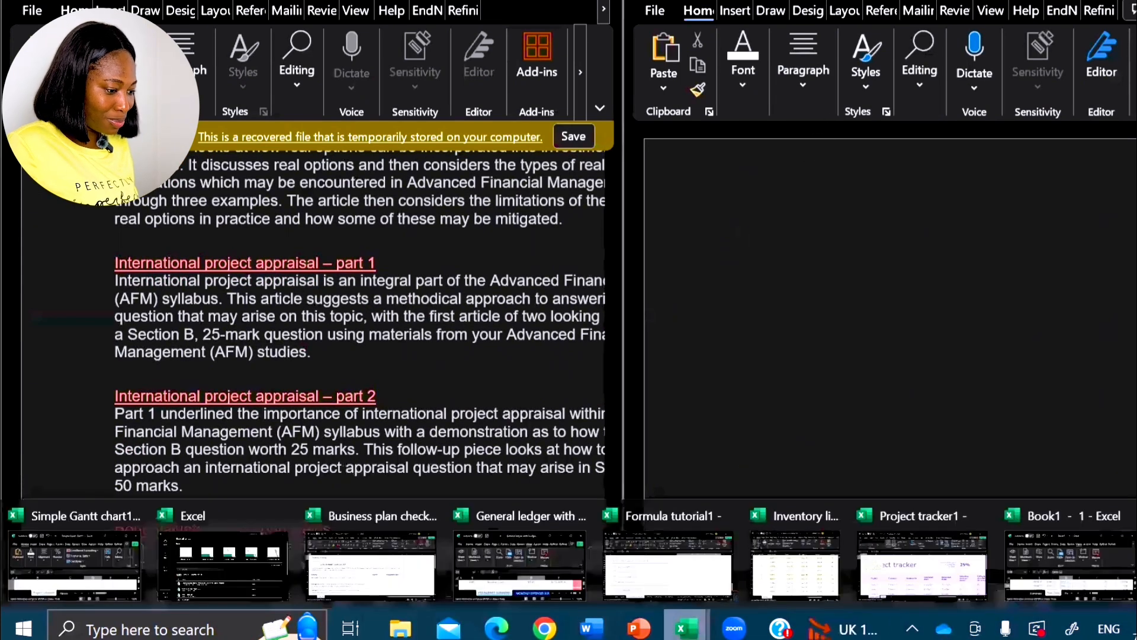
pyautogui.click(1073, 565)
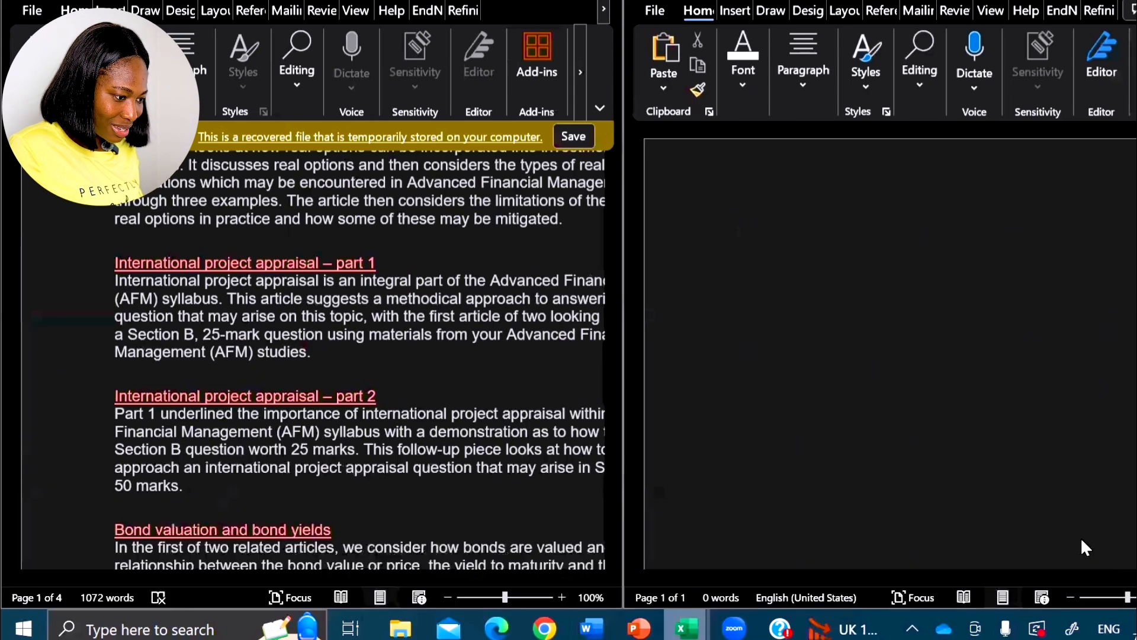
pyautogui.press('super+Up')
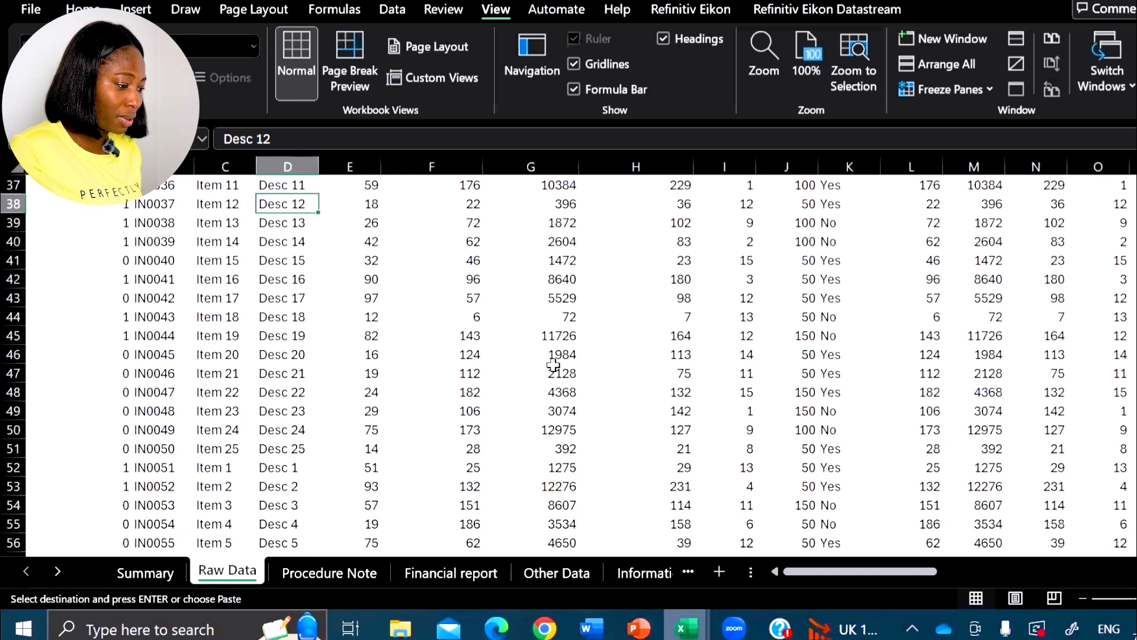
pyautogui.scroll(12, 740, 367)
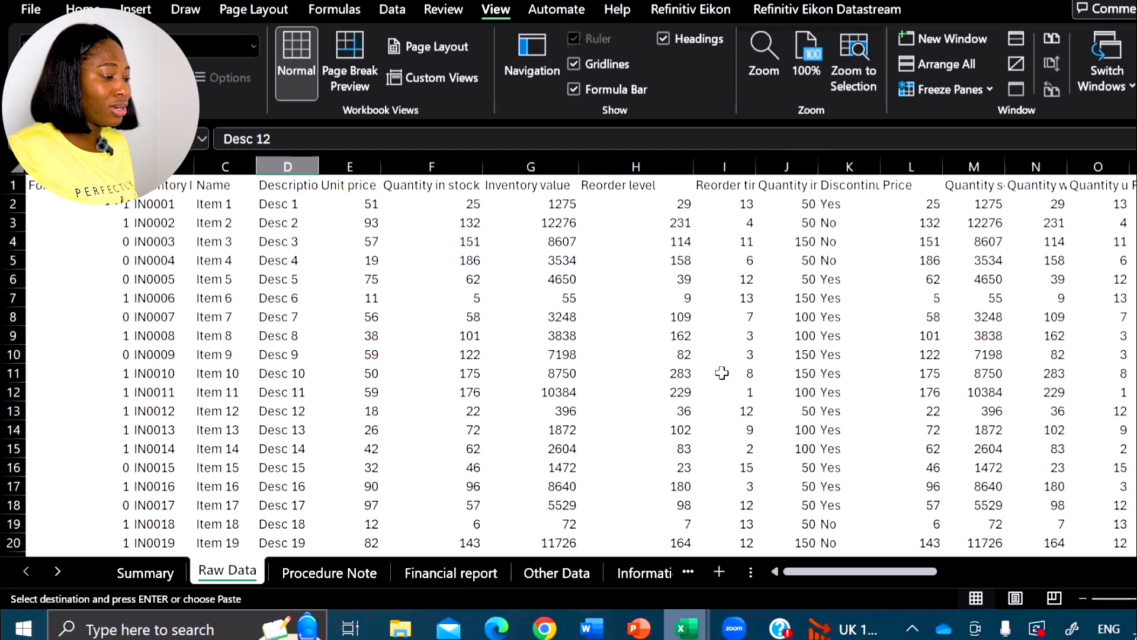
pyautogui.scroll(-14, 722, 372)
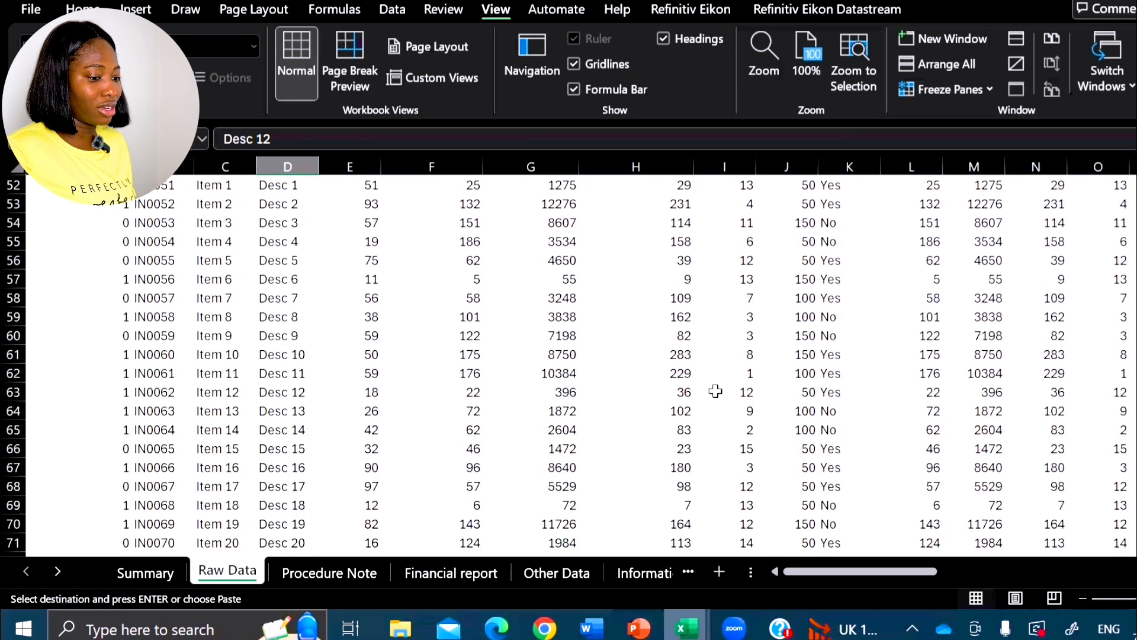
pyautogui.scroll(14, 728, 364)
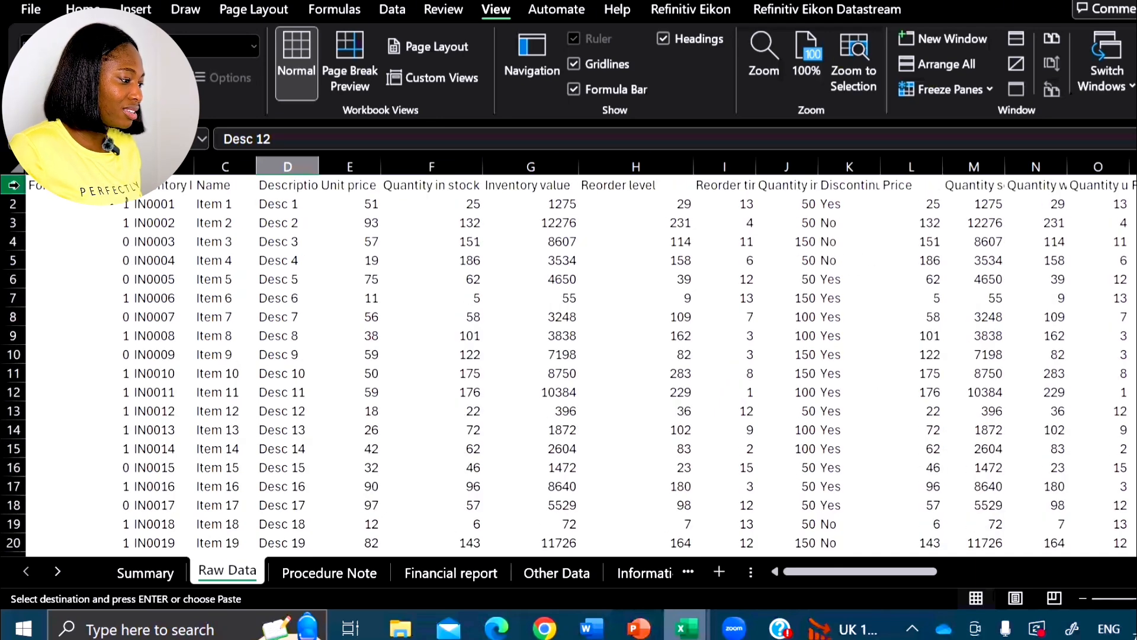
# - Highlight rows 1 to 20 and columns A to Q of the Raw Data sheet to examine its extent
pyautogui.moveTo(9, 184); pyautogui.dragTo(7, 548)
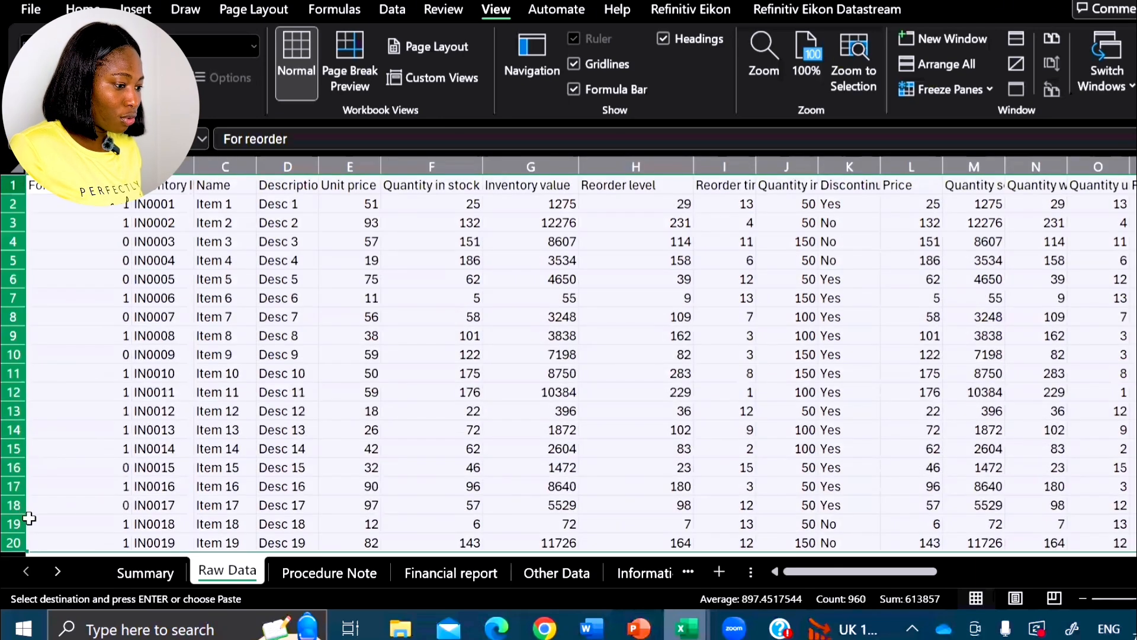
pyautogui.click(544, 335)
pyautogui.moveTo(77, 167); pyautogui.dragTo(891, 186)
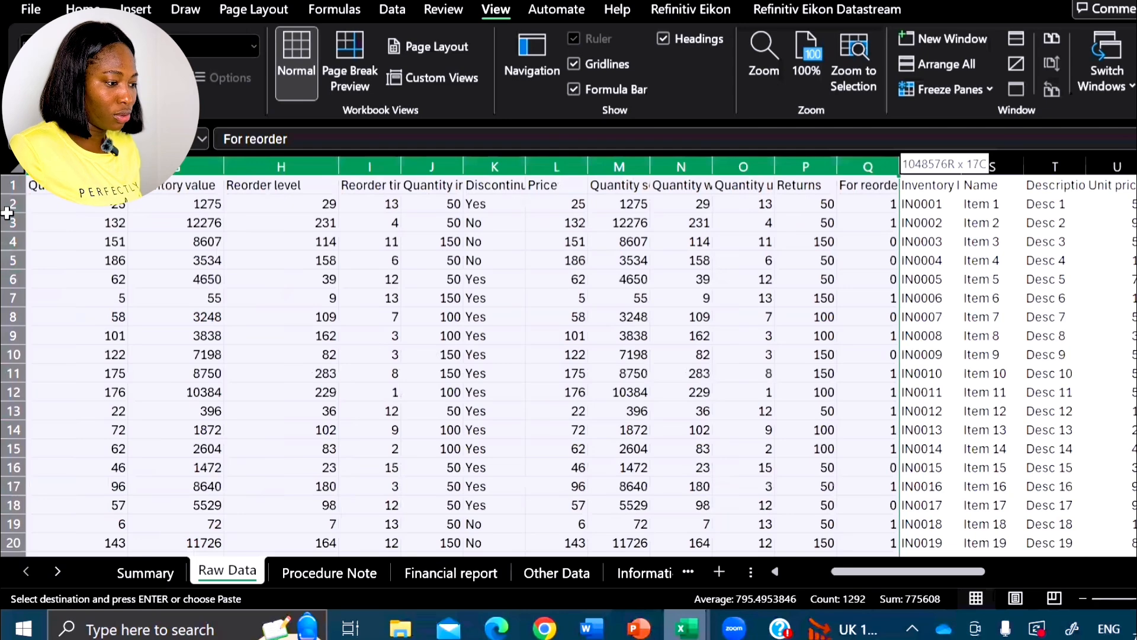
pyautogui.moveTo(7, 213); pyautogui.dragTo(246, 247)
pyautogui.click(517, 284)
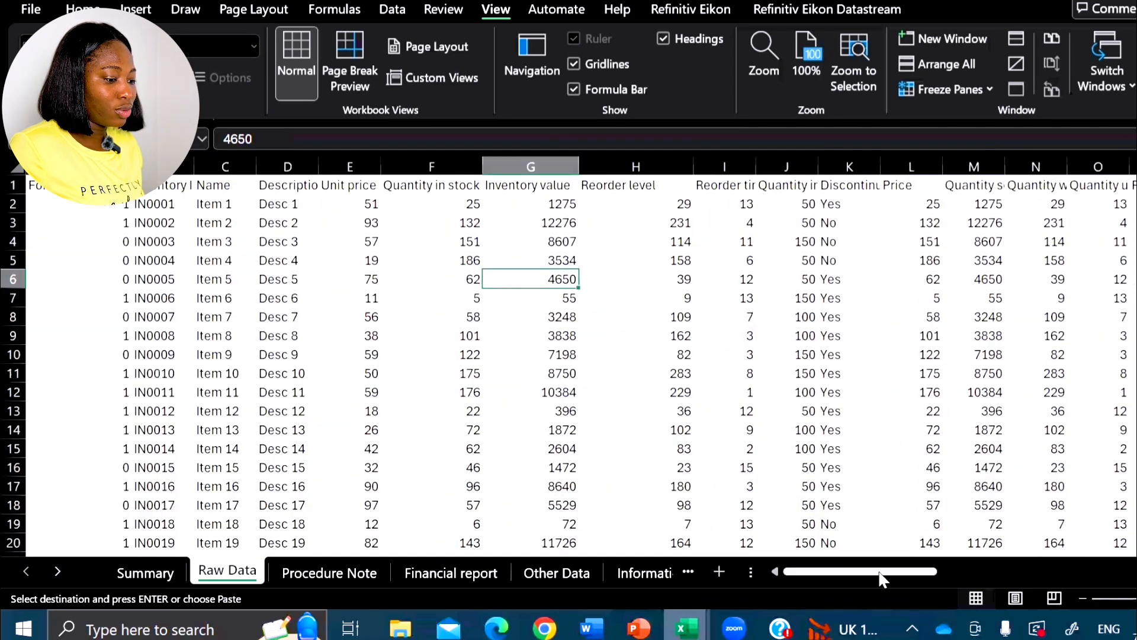
pyautogui.moveTo(879, 572); pyautogui.dragTo(778, 569)
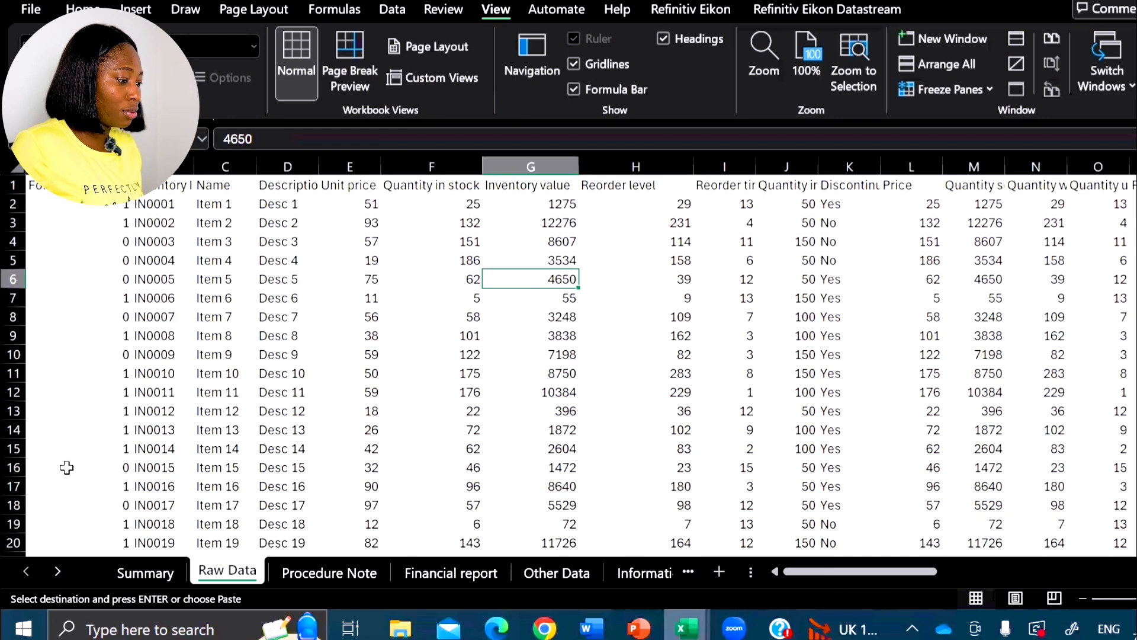
# - Split the Raw Data sheet horizontally above row 15, using cell A15 as the split point
pyautogui.click(88, 450)
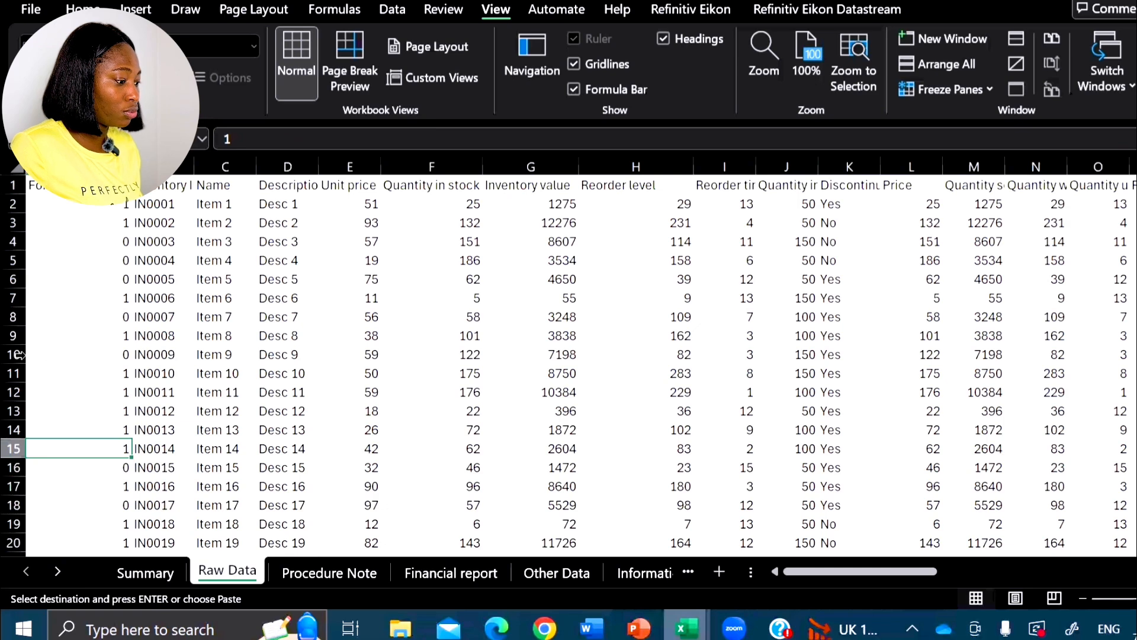
pyautogui.click(13, 448)
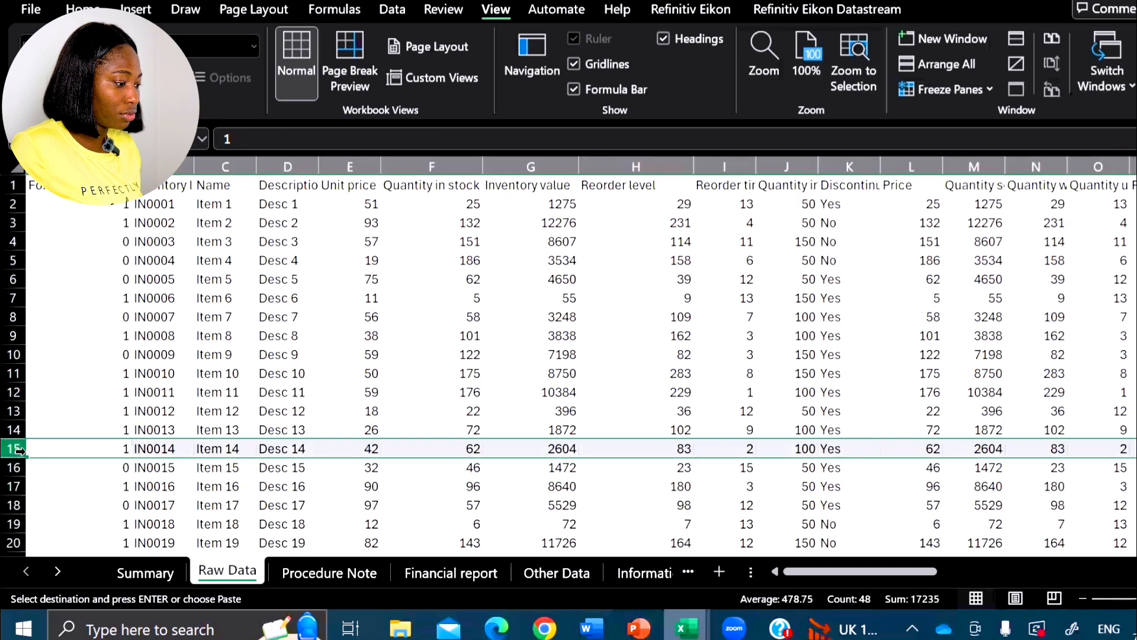
pyautogui.click(97, 446)
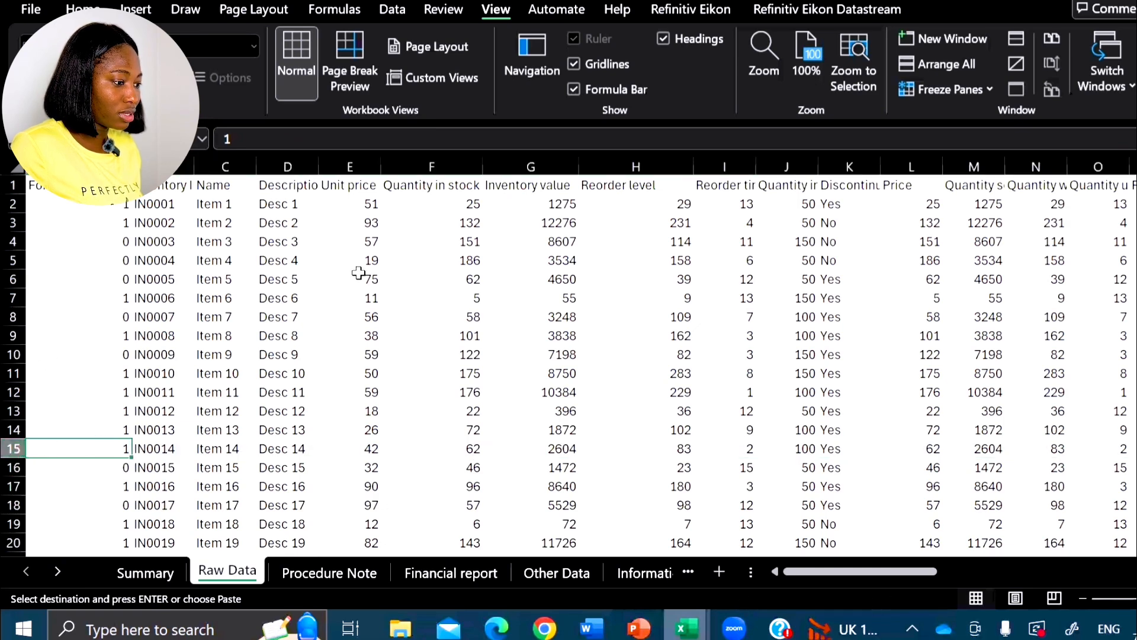
pyautogui.click(361, 13)
pyautogui.click(495, 10)
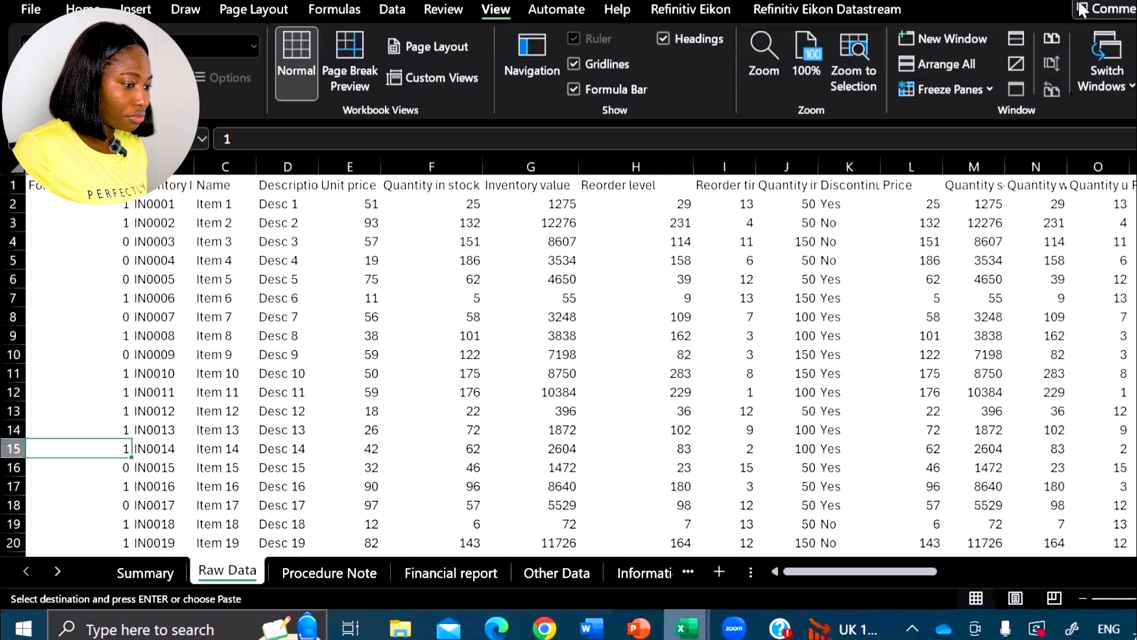
pyautogui.click(1023, 39)
pyautogui.scroll(5, 272, 377)
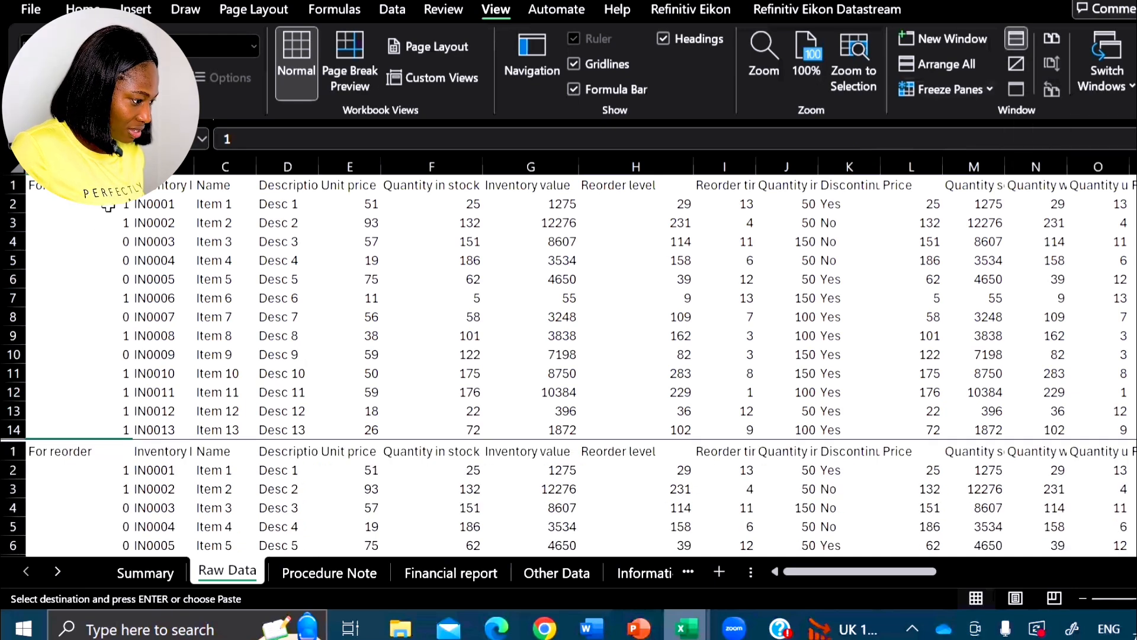
# - Compare the IN0001 row in both panes by selecting A2:G2 and the Quantity in stock cell
pyautogui.moveTo(109, 207); pyautogui.dragTo(556, 206)
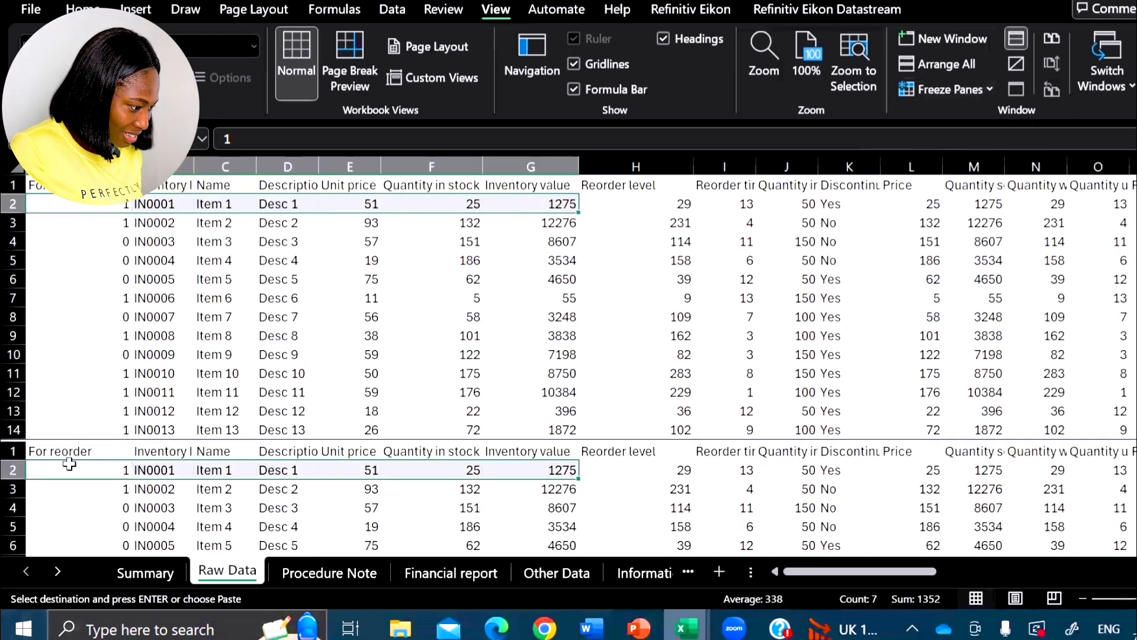
pyautogui.moveTo(68, 468); pyautogui.dragTo(554, 473)
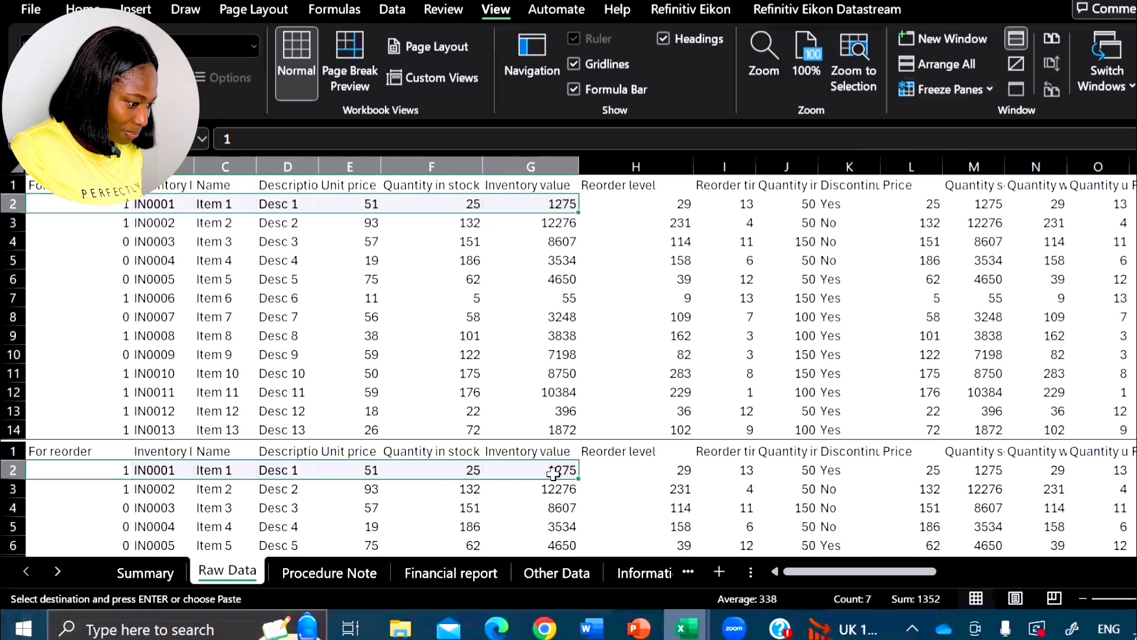
pyautogui.click(554, 473)
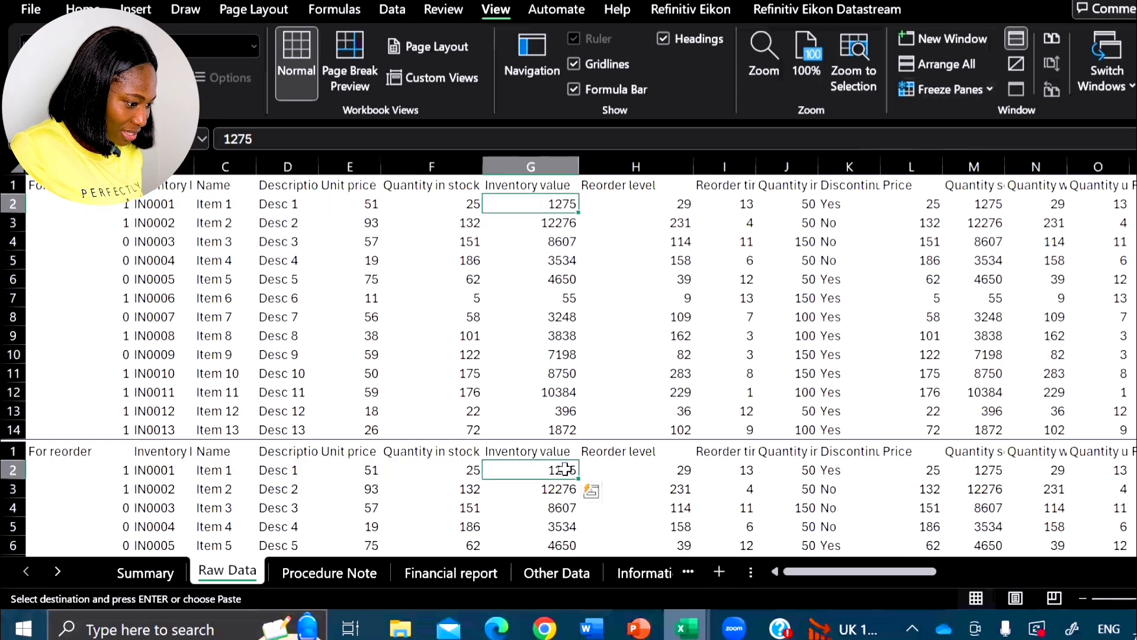
pyautogui.click(429, 200)
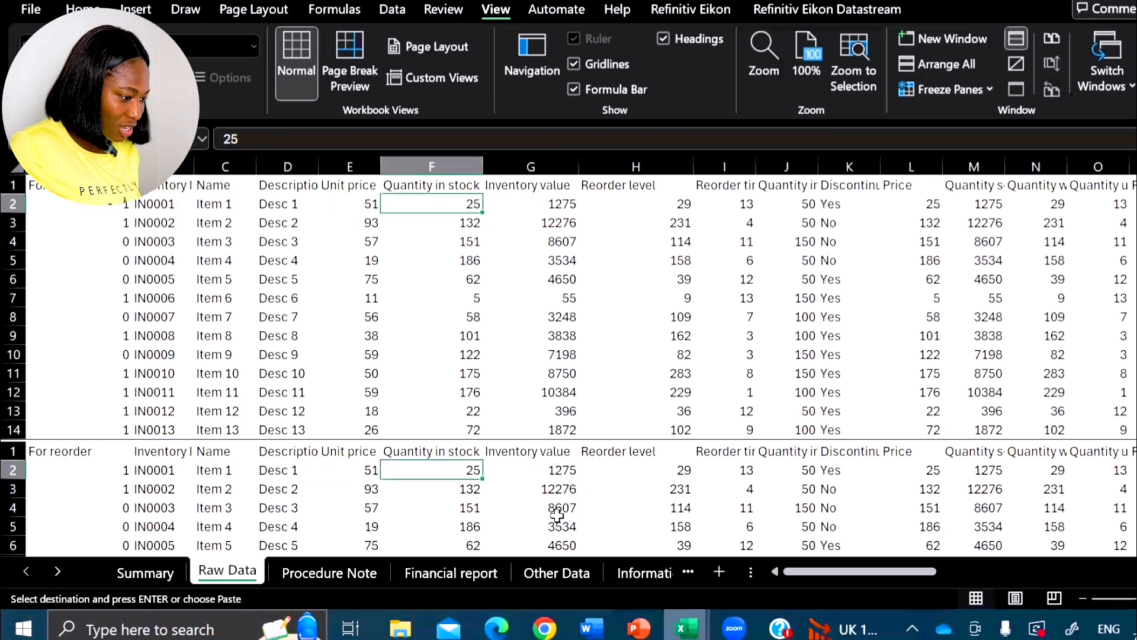
pyautogui.scroll(-2, 554, 516)
pyautogui.scroll(2, 551, 501)
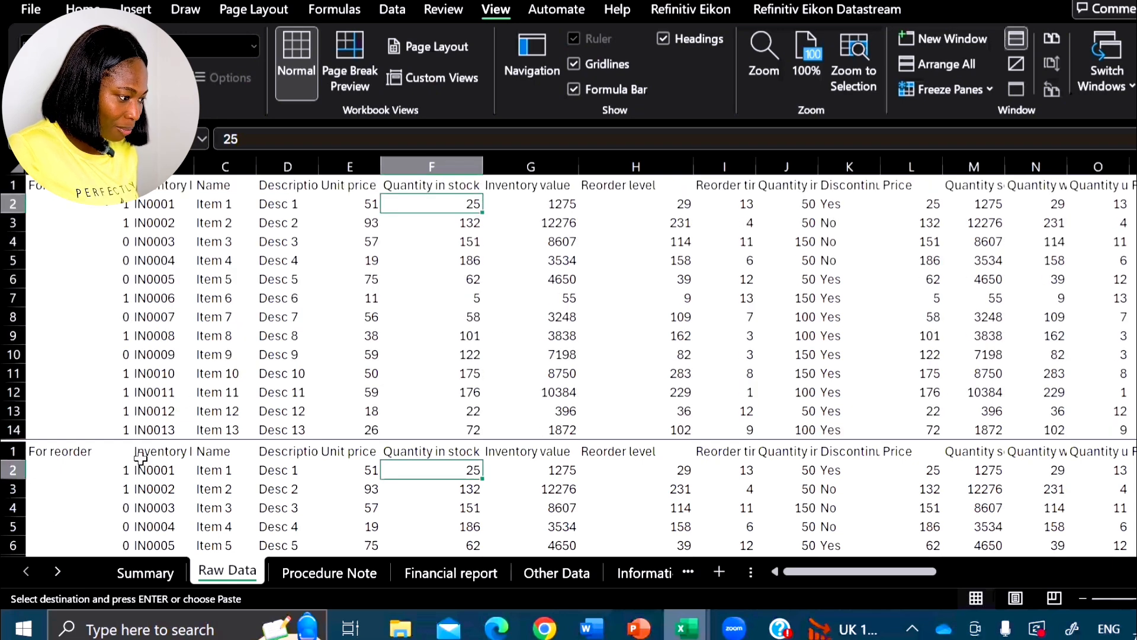
pyautogui.scroll(-2, 311, 273)
pyautogui.scroll(1, 355, 340)
pyautogui.scroll(1, 373, 327)
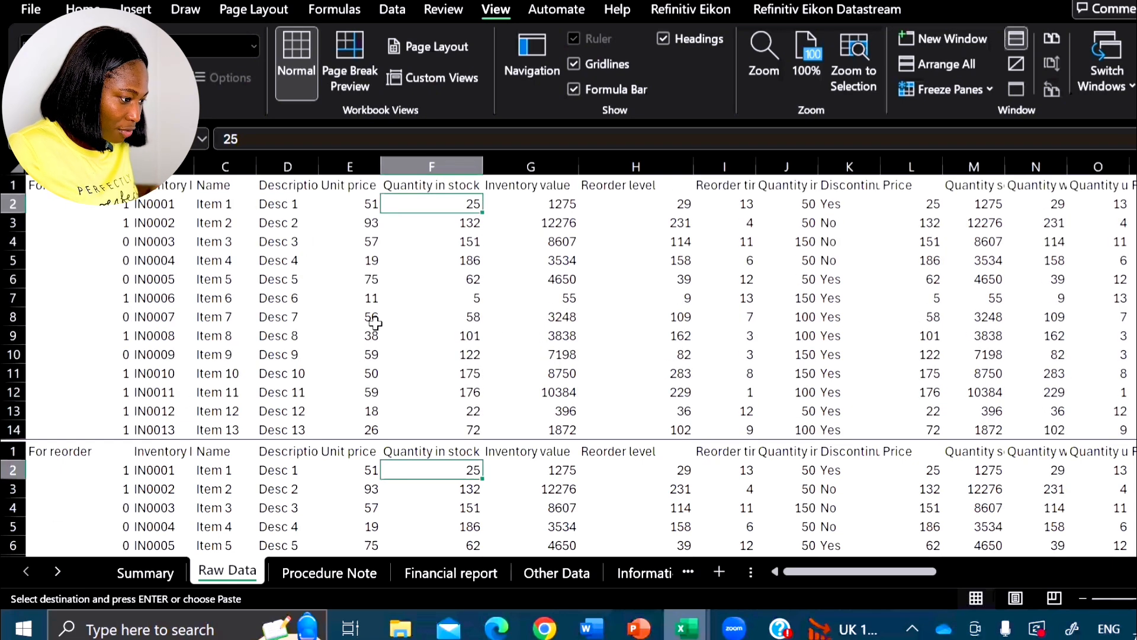
# - In the upper pane, set the Unit price of item IN0075 in cell E76 to 20
pyautogui.scroll(-14, 374, 322)
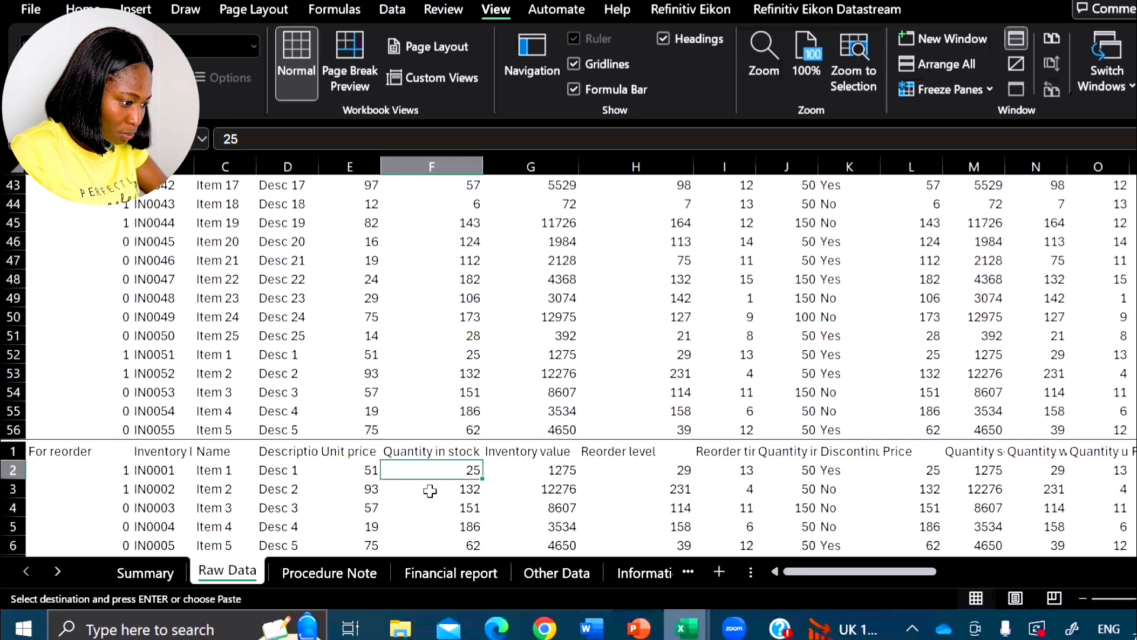
pyautogui.scroll(-6, 439, 299)
pyautogui.scroll(-2, 442, 335)
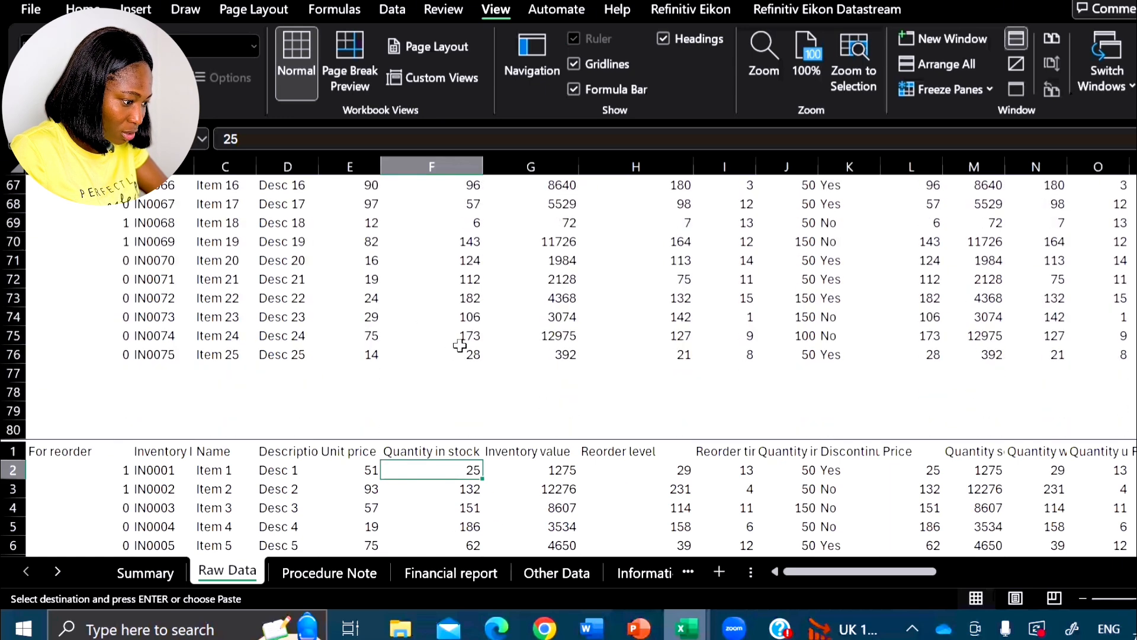
pyautogui.click(372, 354)
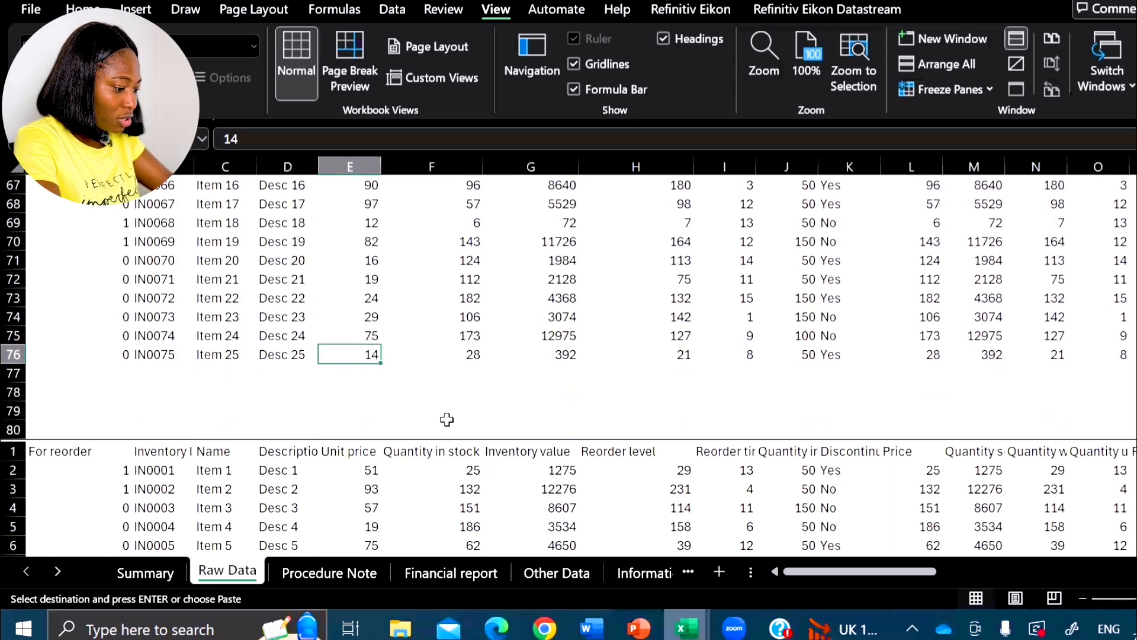
pyautogui.press('Escape')
pyautogui.write('20')
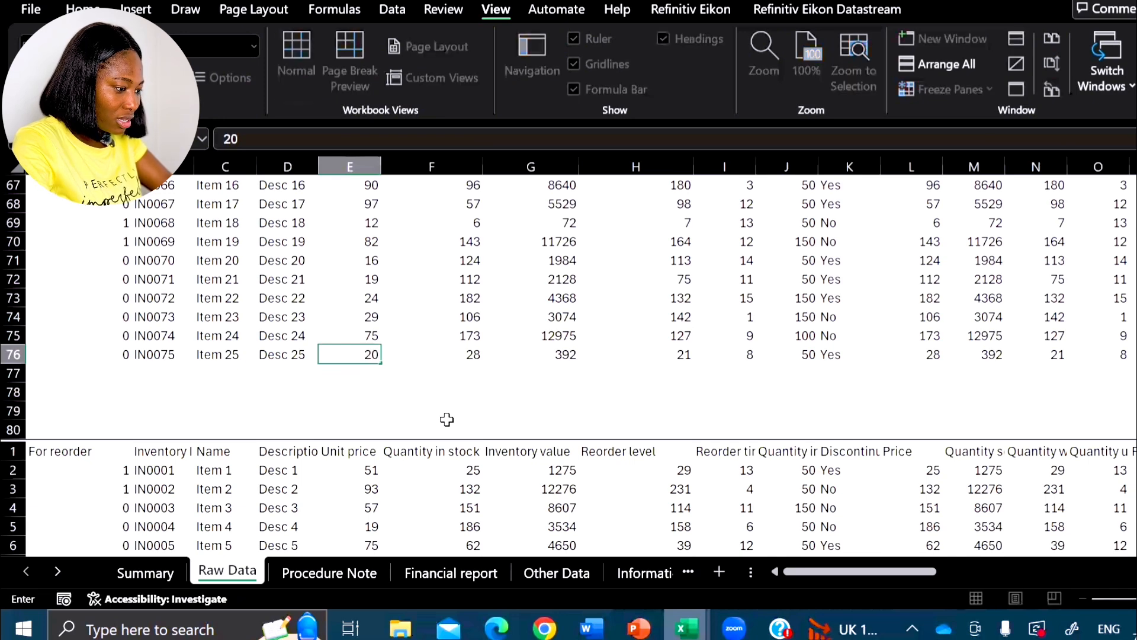
pyautogui.press('Return')
# - Find row 76 in the lower pane and check the Unit price of item IN0075 there
pyautogui.scroll(-7, 409, 385)
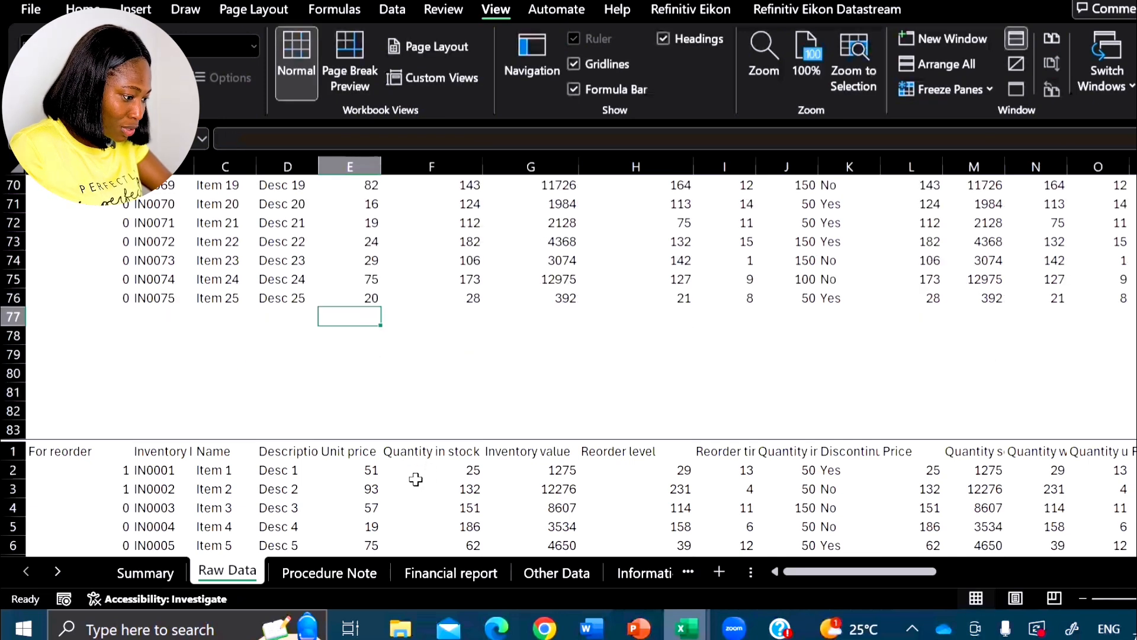
pyautogui.click(461, 514)
pyautogui.scroll(-13, 462, 514)
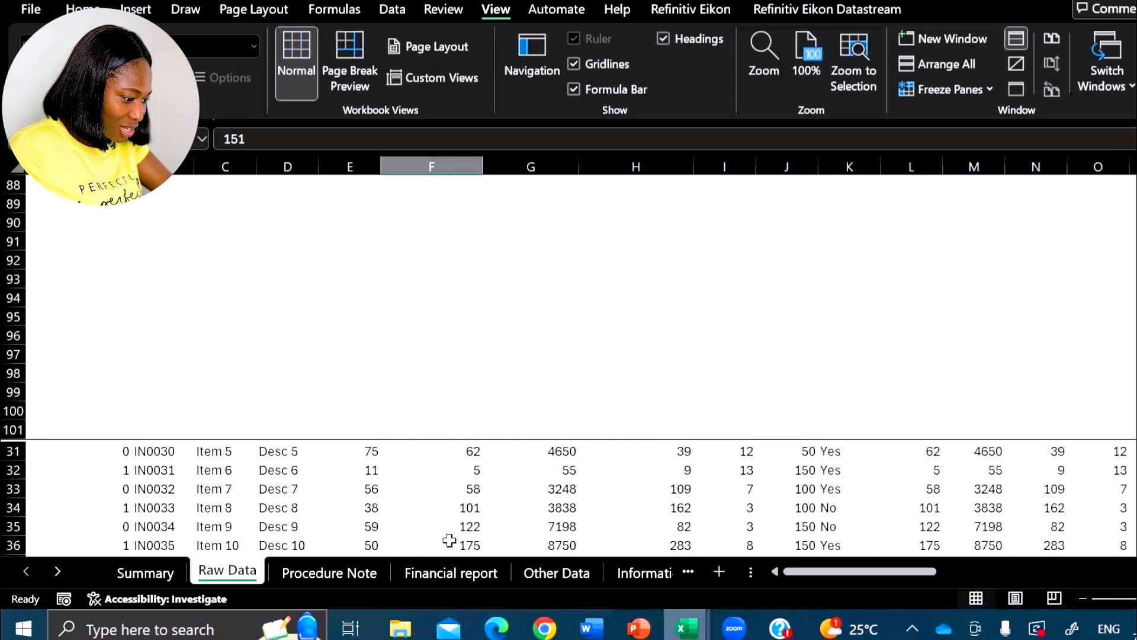
pyautogui.click(450, 507)
pyautogui.hotkey('ctrl', 'shift', 'Down')
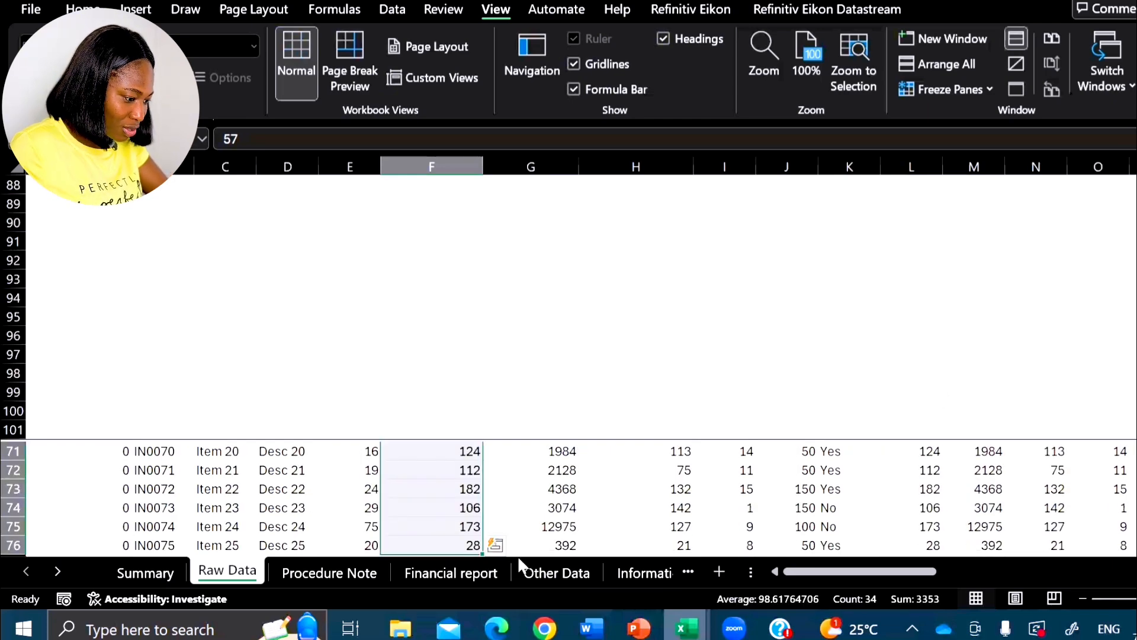
pyautogui.click(366, 542)
pyautogui.scroll(-1, 539, 516)
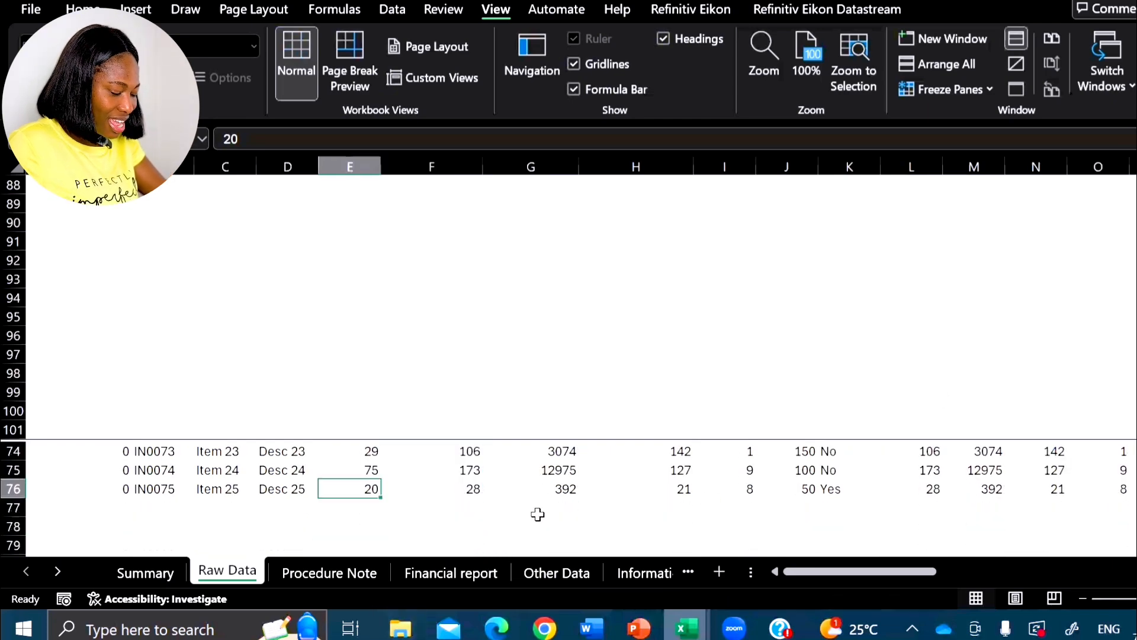
# - Return the upper pane to the first rows of Raw Data and remove the horizontal split
pyautogui.scroll(11, 533, 439)
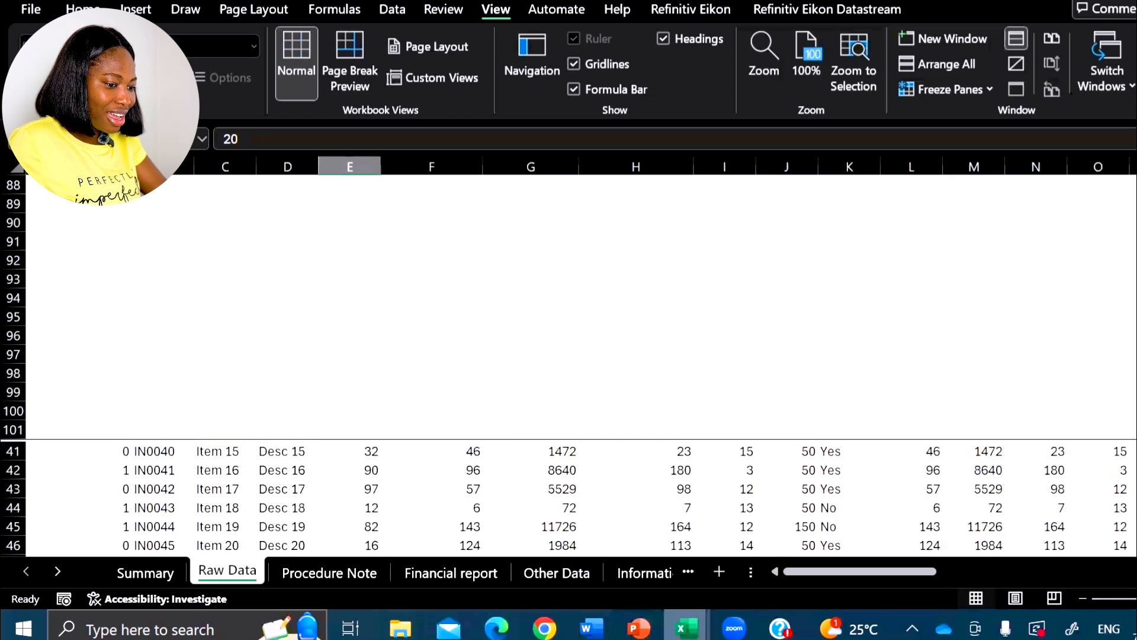
pyautogui.scroll(20, 580, 308)
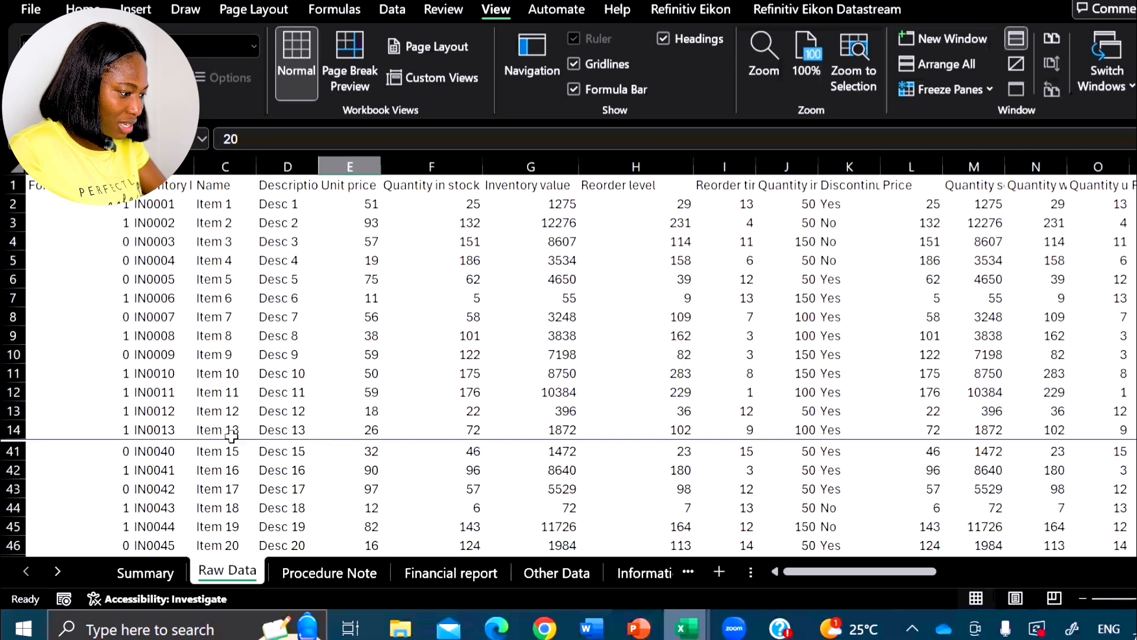
pyautogui.click(263, 432)
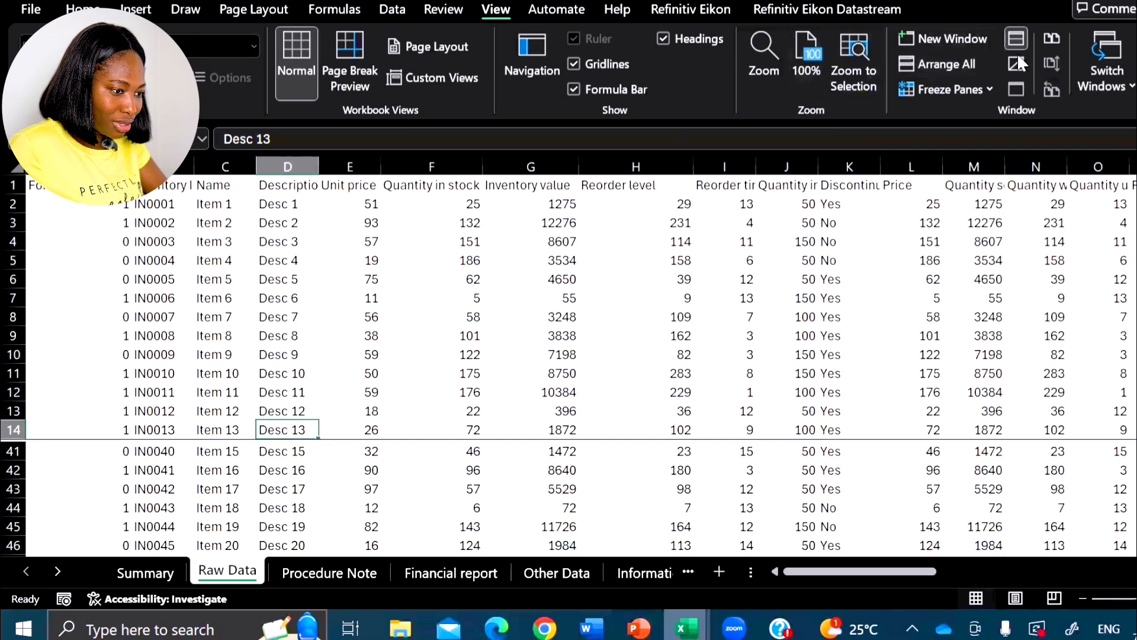
pyautogui.click(1015, 37)
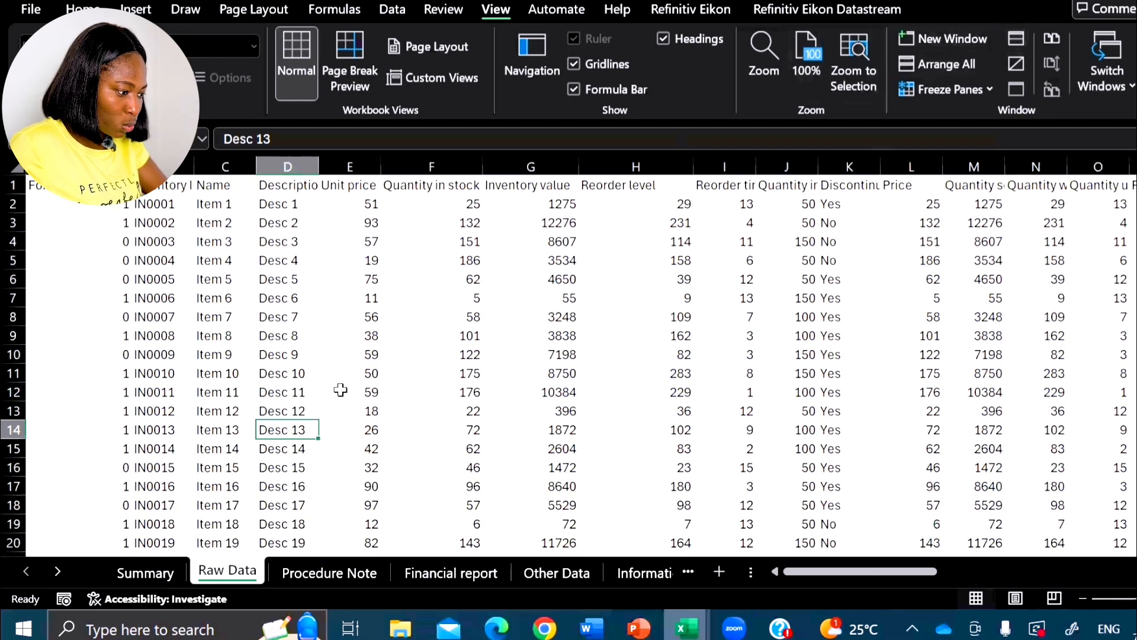
# - Split the sheet vertically before column I from the Reorder time in days header, and remove the split again
pyautogui.click(728, 185)
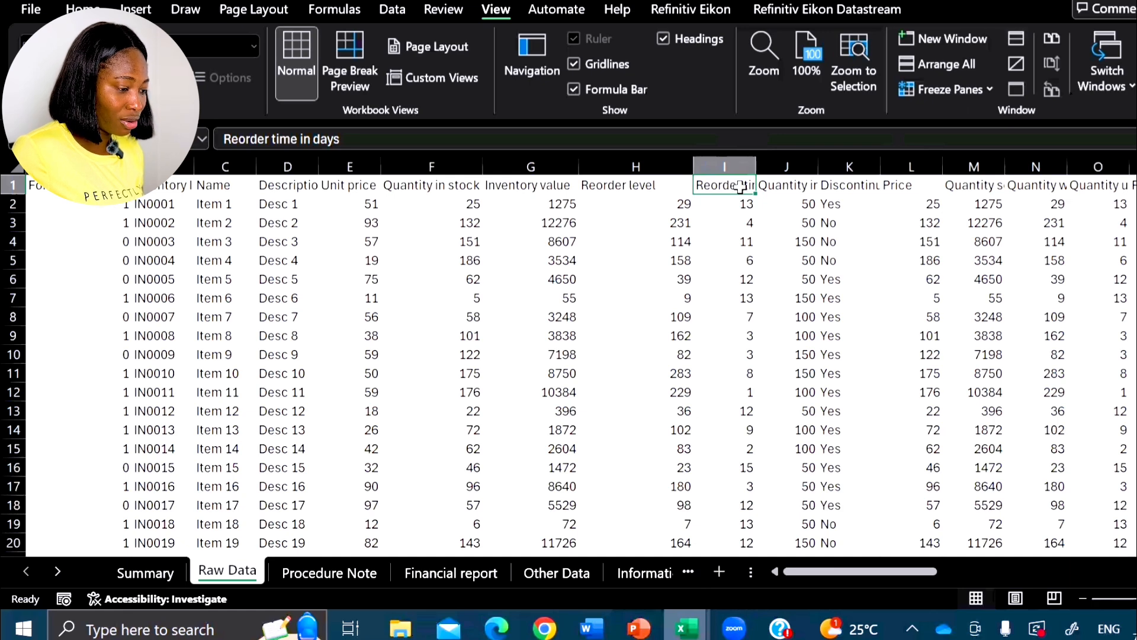
pyautogui.click(1016, 37)
pyautogui.click(1015, 39)
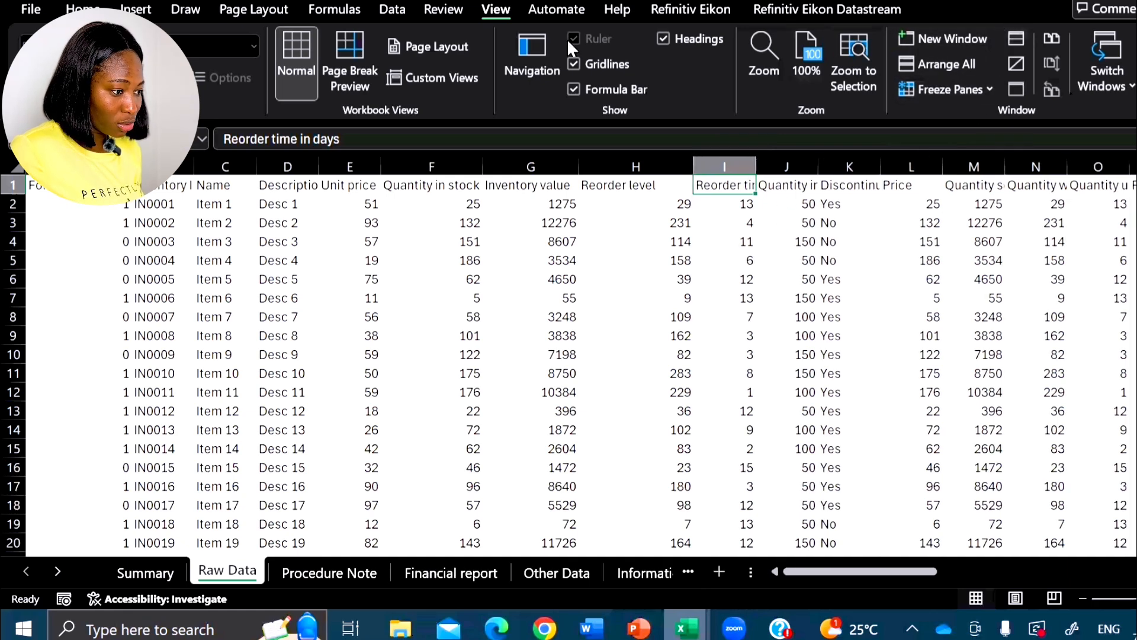
pyautogui.click(1015, 37)
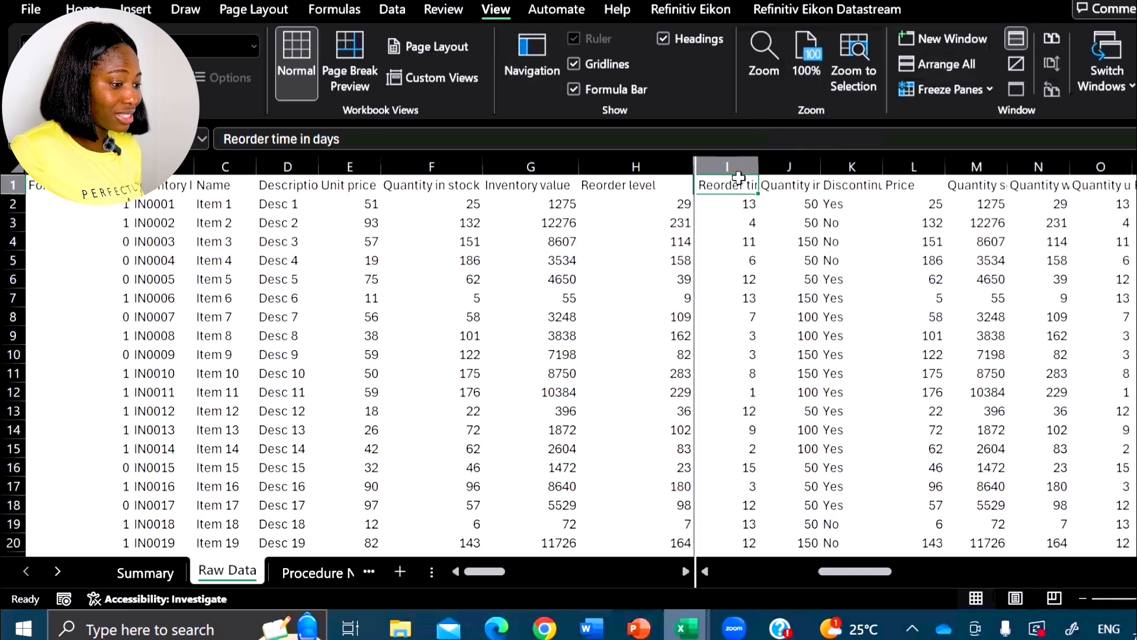
pyautogui.click(1014, 37)
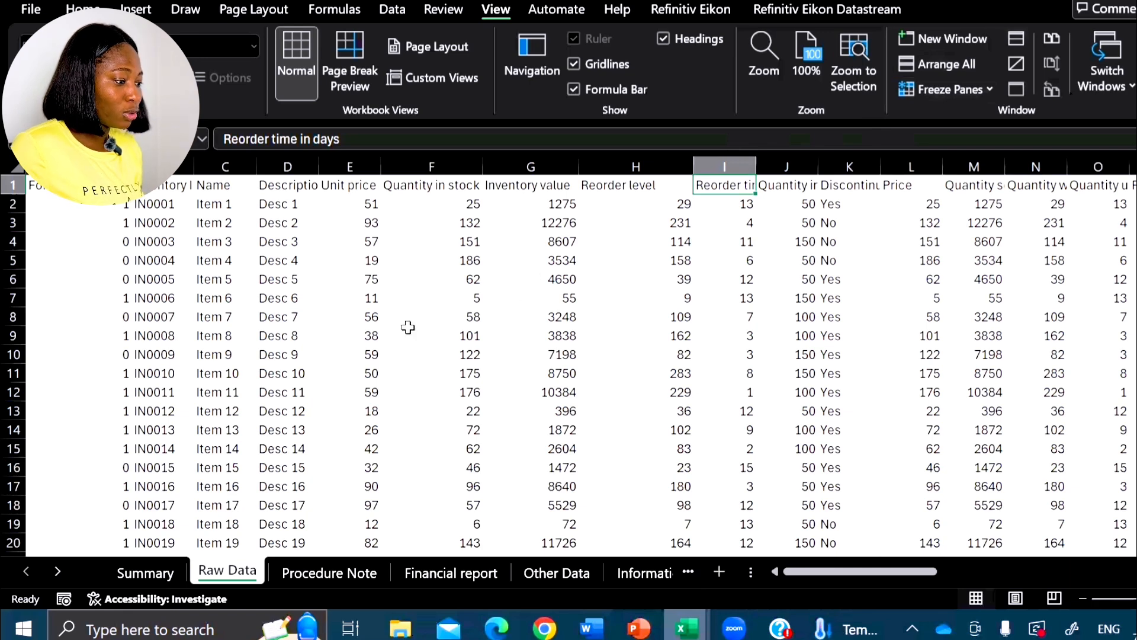
# - Split the sheet horizontally above row 14 from cell A14, and remove the split again
pyautogui.click(62, 428)
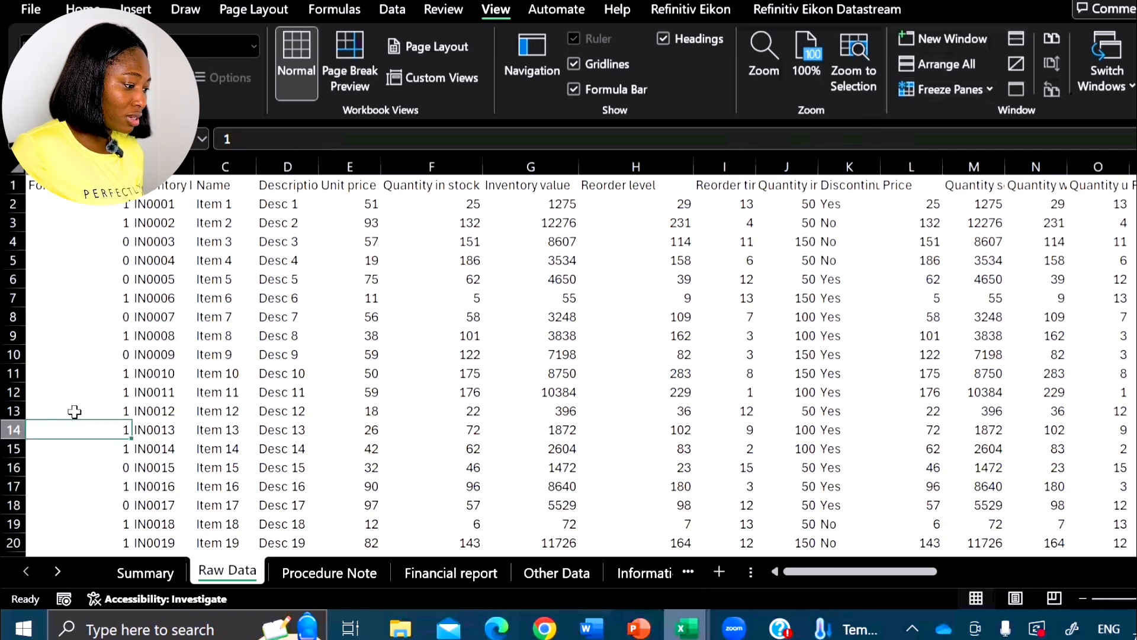
pyautogui.click(1017, 37)
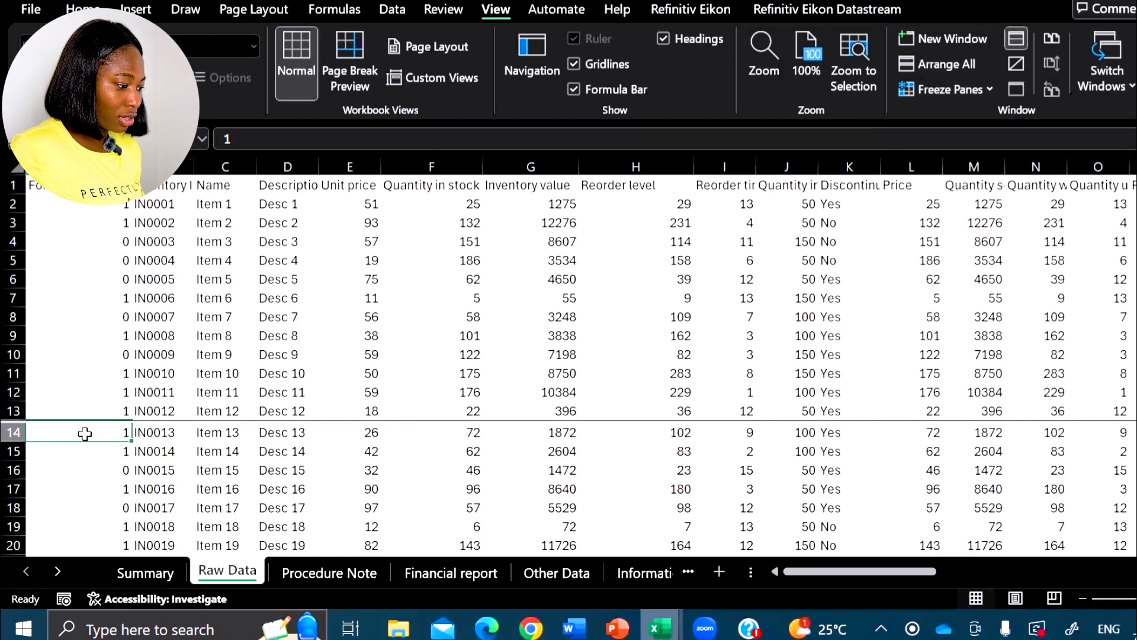
pyautogui.click(1017, 37)
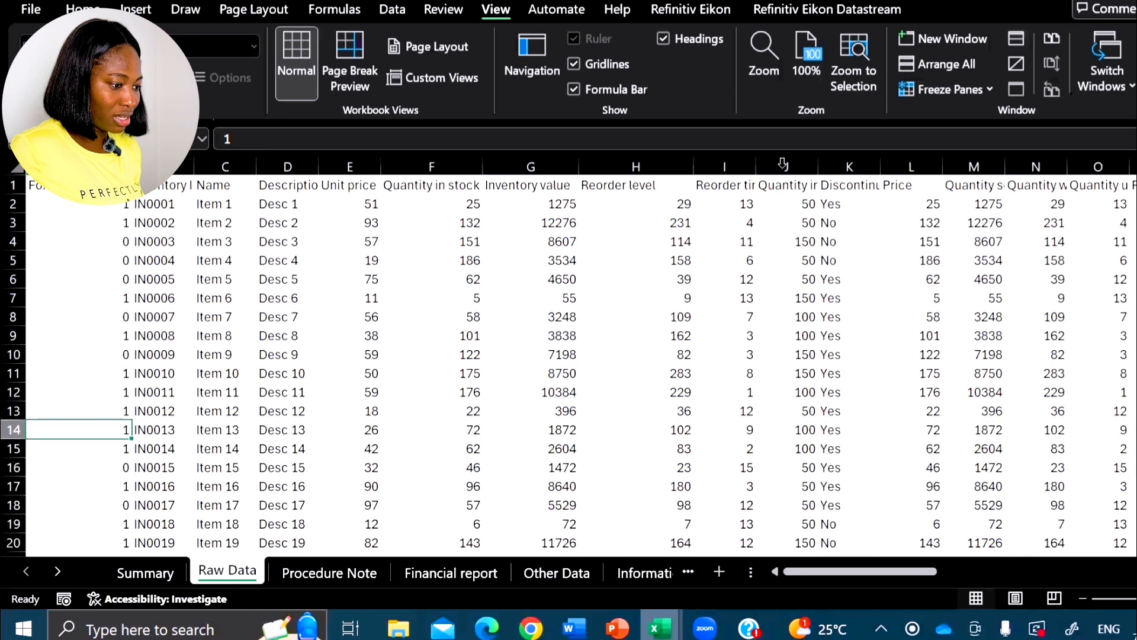
# - Split the sheet vertically before column I, bring the second pane to column A, and highlight the For reorder and Inventory ID columns
pyautogui.click(730, 185)
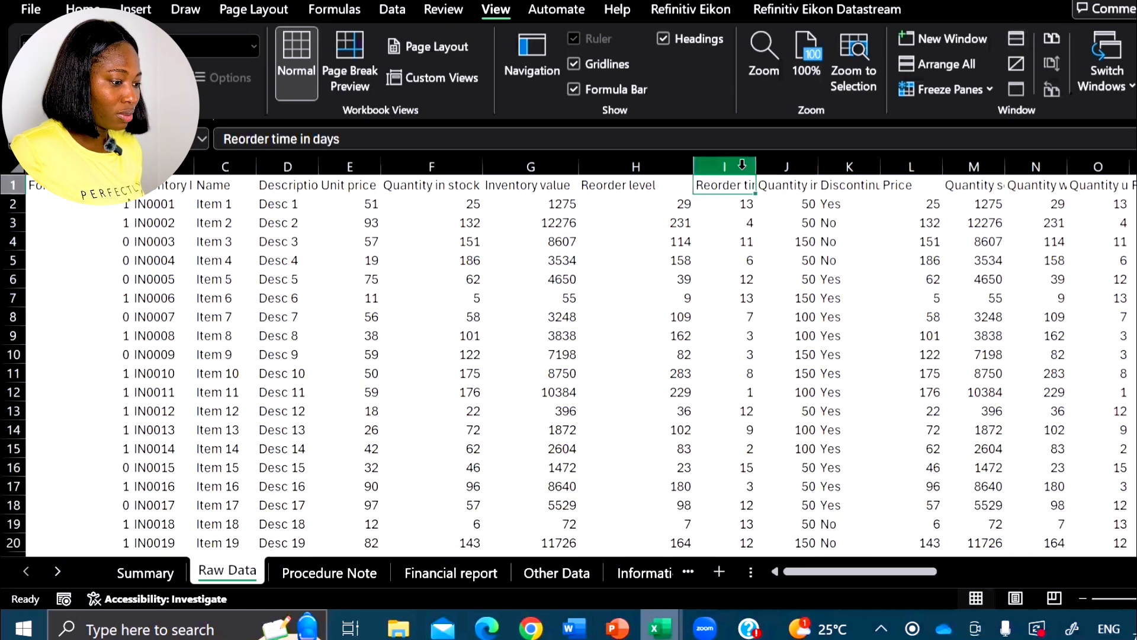
pyautogui.click(1015, 40)
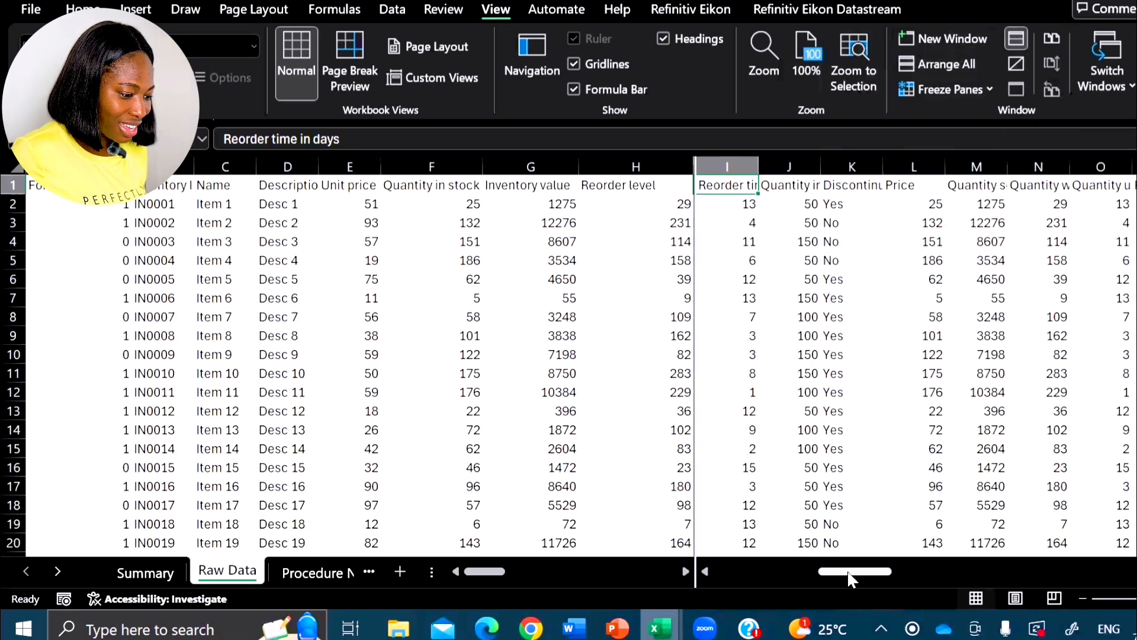
pyautogui.moveTo(852, 579); pyautogui.dragTo(646, 575)
pyautogui.click(756, 160)
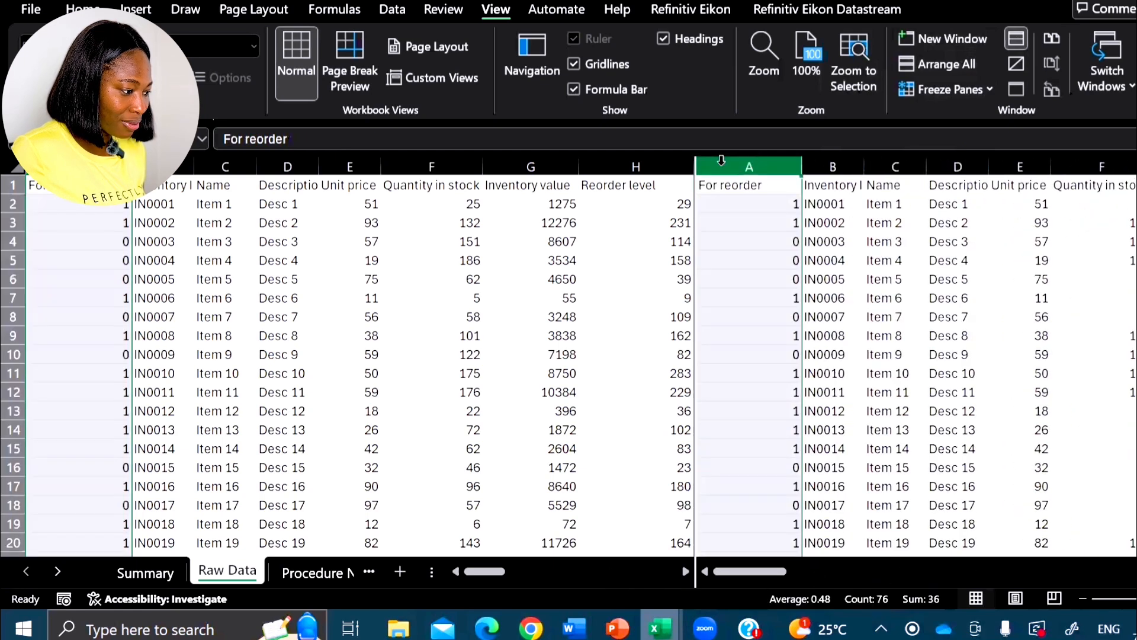
pyautogui.click(164, 166)
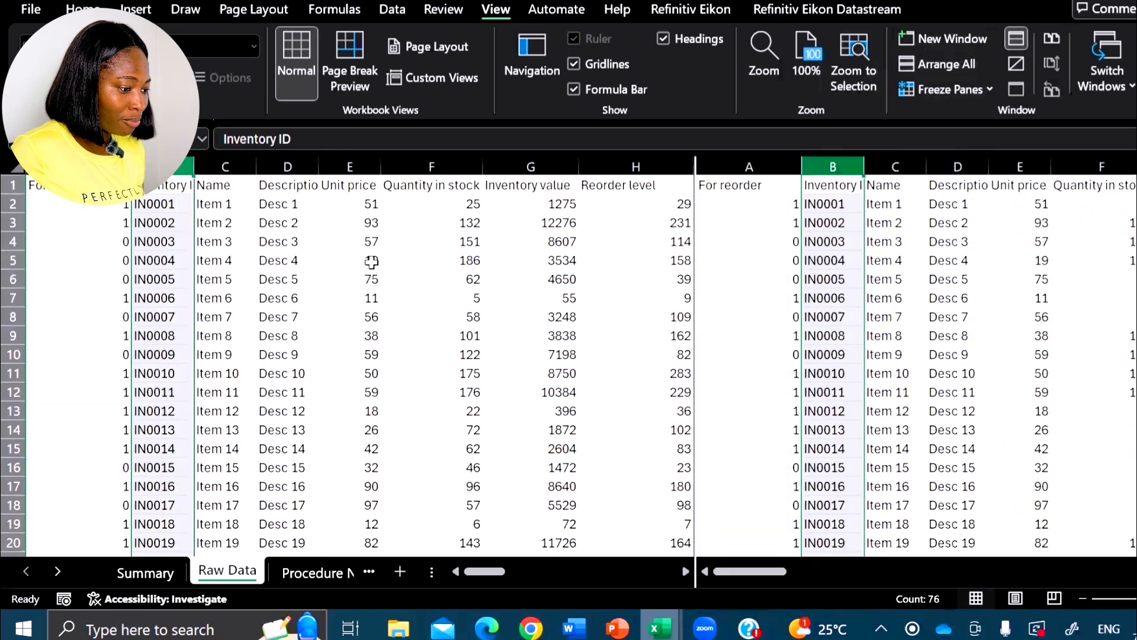
# - View distant columns independently in the two vertical panes, return both to column A, and remove the split
pyautogui.click(715, 286)
pyautogui.moveTo(763, 578); pyautogui.dragTo(1119, 571)
pyautogui.moveTo(473, 574); pyautogui.dragTo(610, 577)
pyautogui.moveTo(503, 569); pyautogui.dragTo(405, 572)
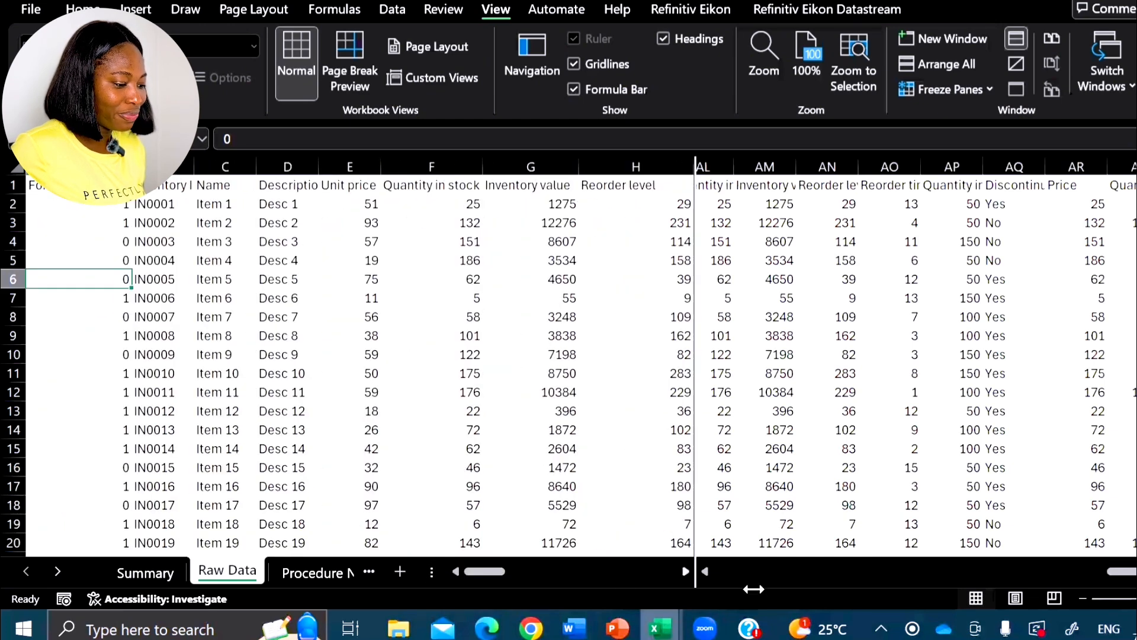
pyautogui.moveTo(1057, 579); pyautogui.dragTo(725, 569)
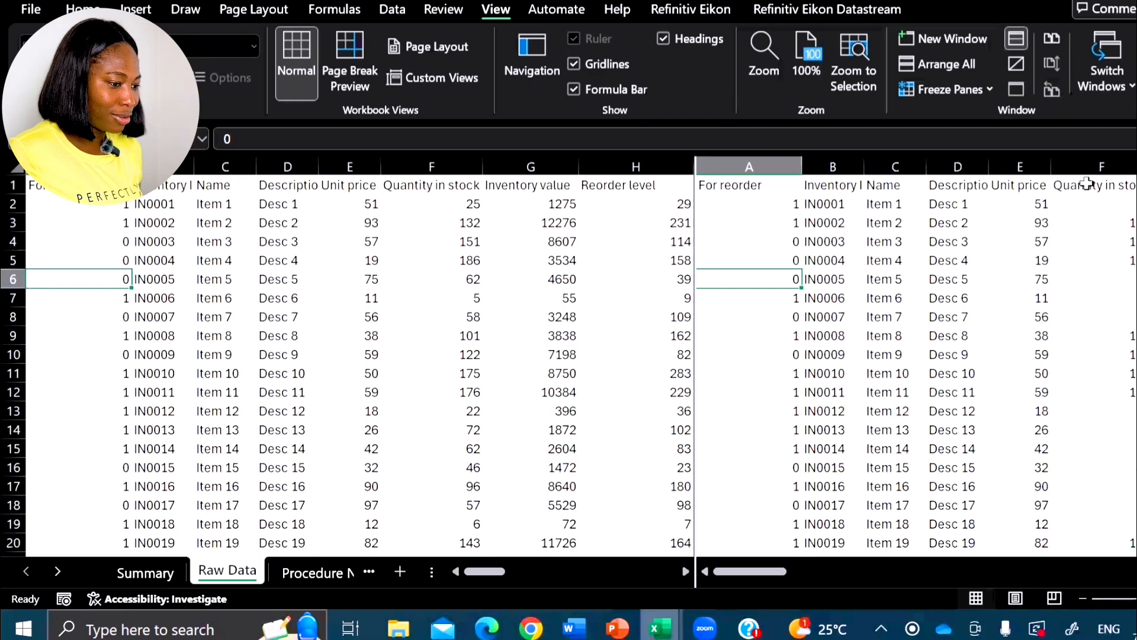
pyautogui.click(1016, 38)
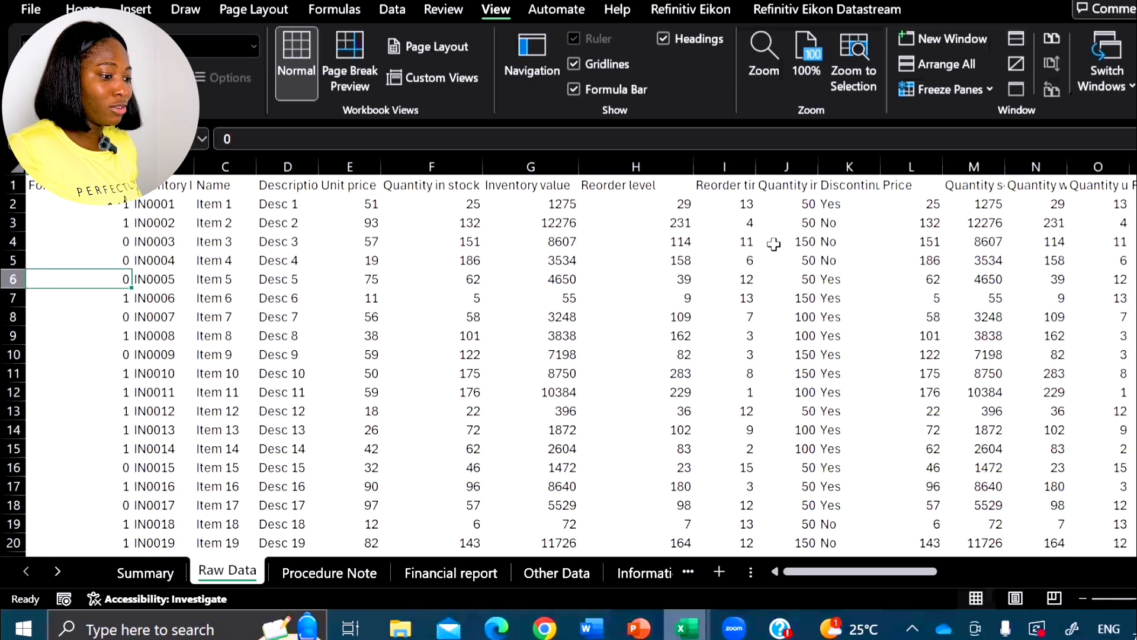
# - Split the sheet vertically before column J by selecting the whole column, and remove the split again
pyautogui.click(778, 185)
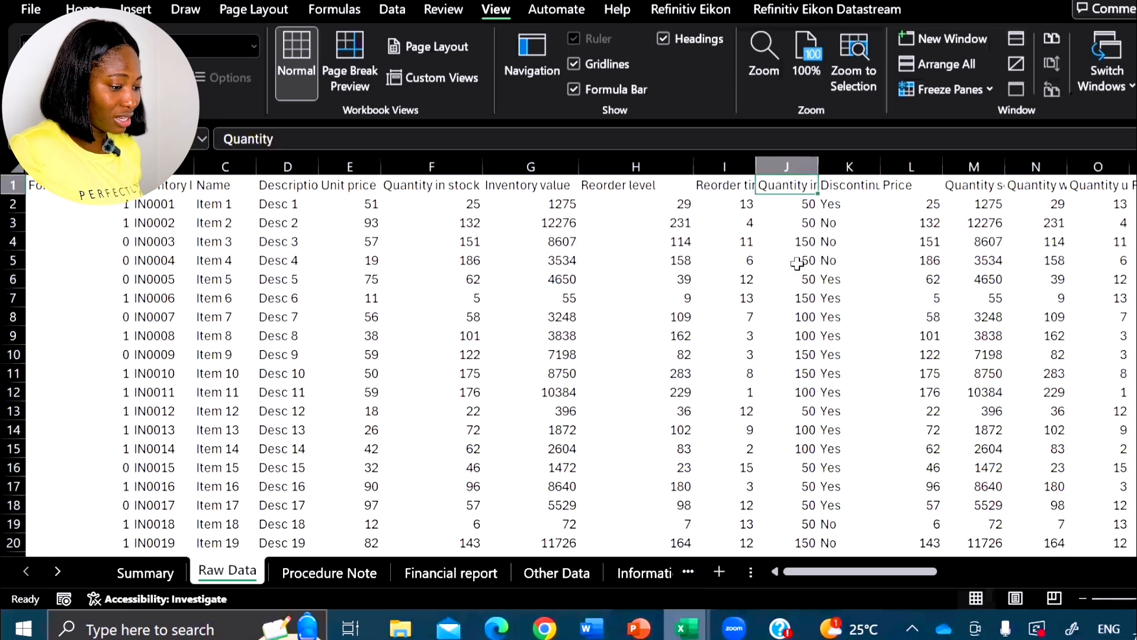
pyautogui.click(800, 163)
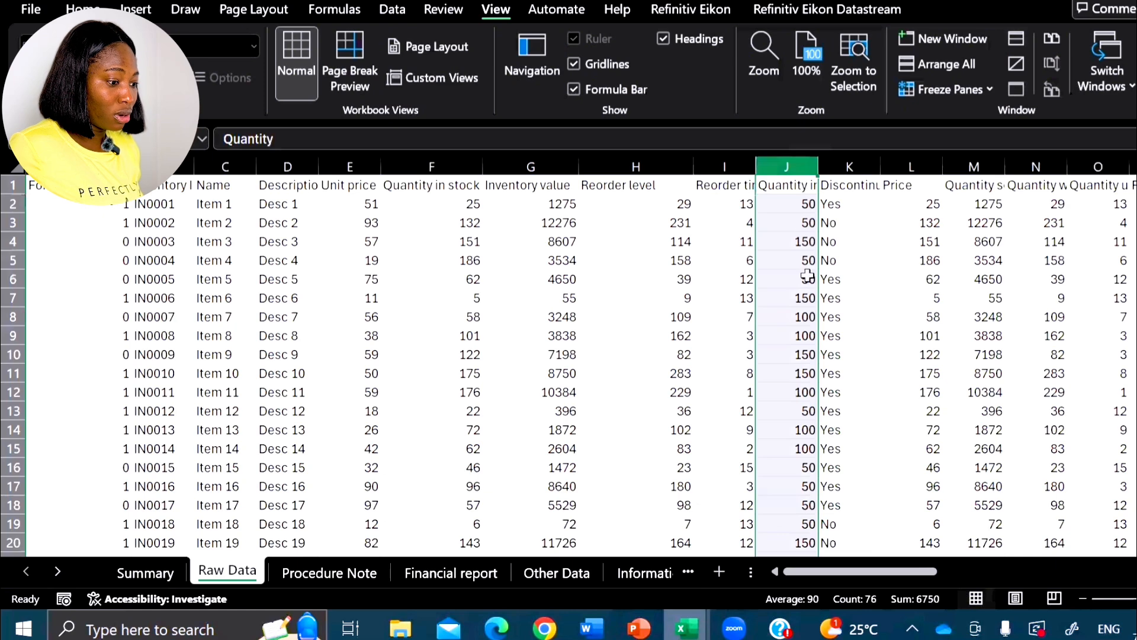
pyautogui.click(1012, 40)
pyautogui.click(850, 299)
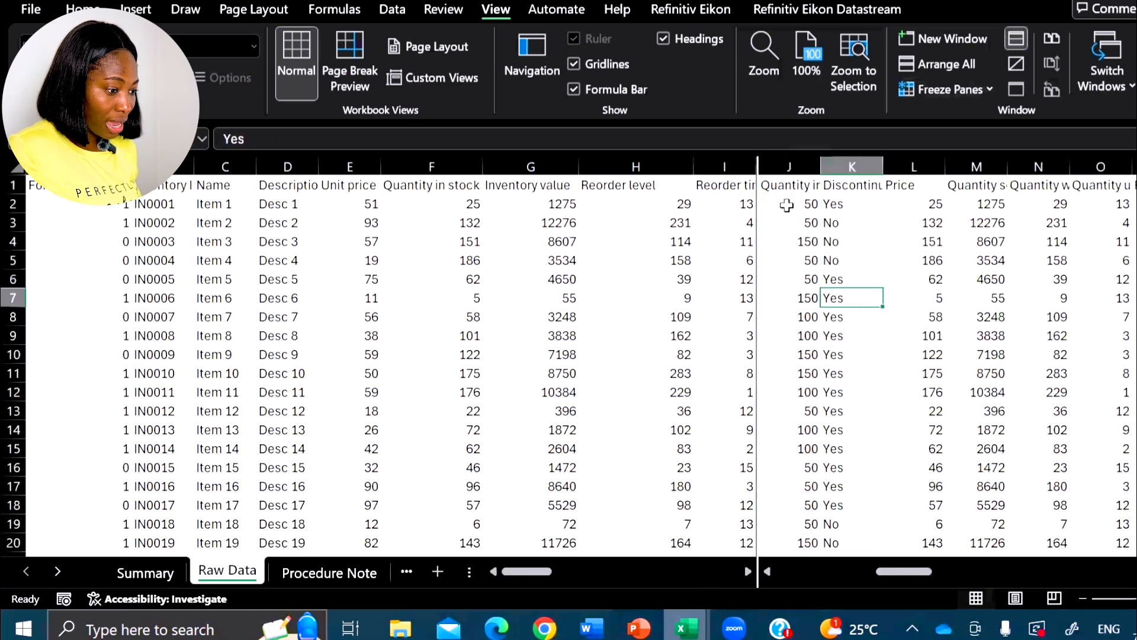
pyautogui.click(788, 185)
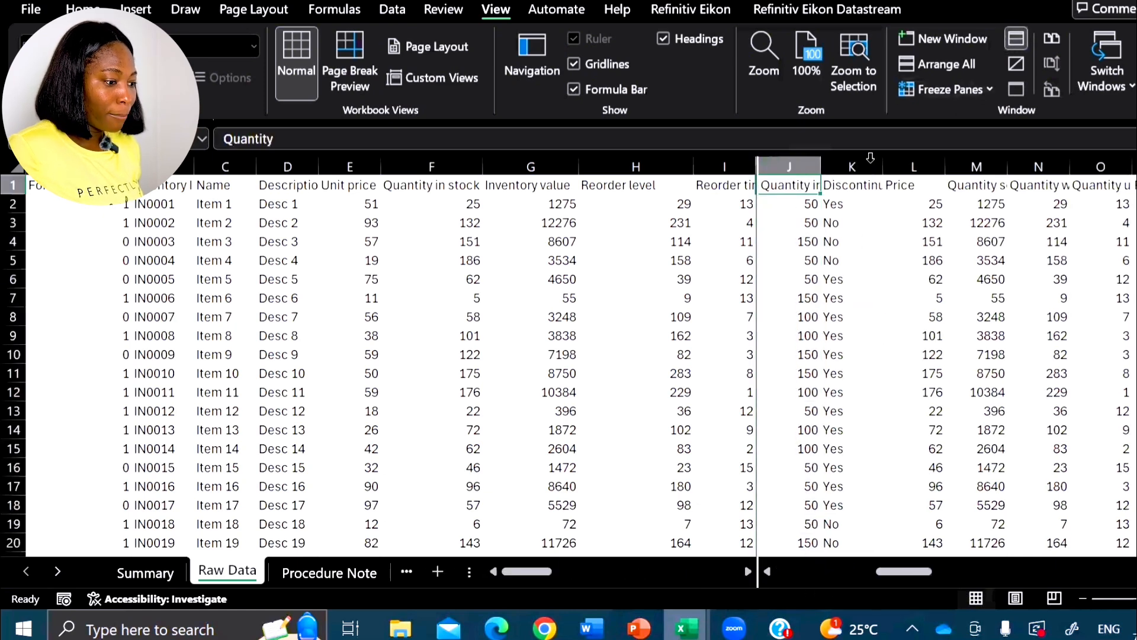
pyautogui.click(796, 317)
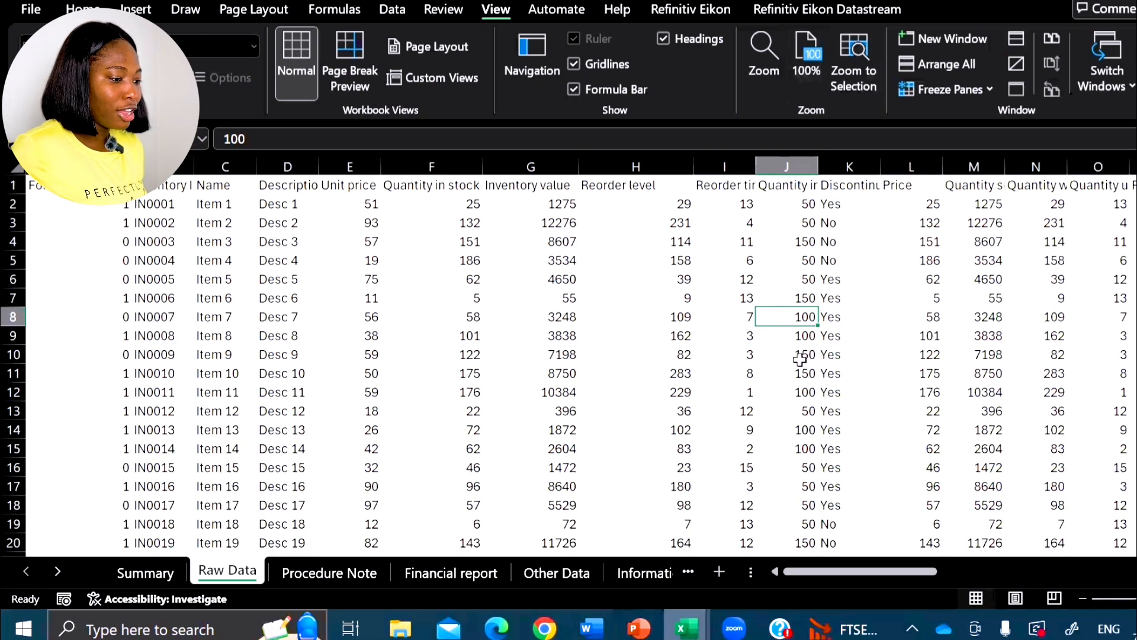
pyautogui.click(790, 412)
pyautogui.click(631, 414)
pyautogui.click(864, 418)
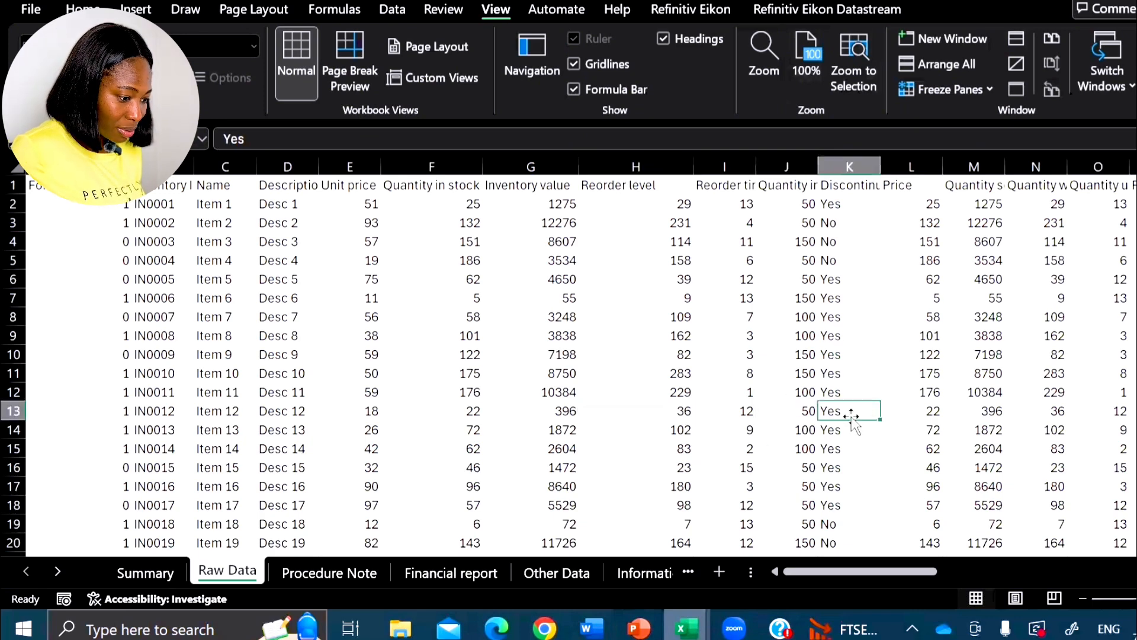
pyautogui.click(708, 413)
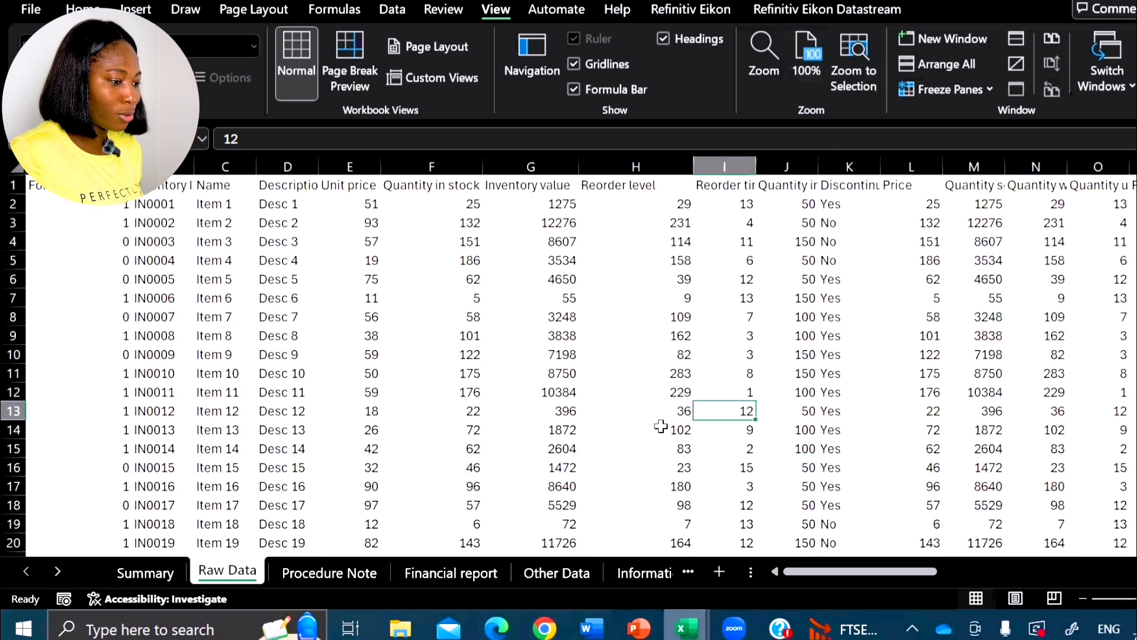
pyautogui.click(787, 167)
# - Split the sheet horizontally above row 13 by selecting the row, and remove the split again
pyautogui.click(62, 411)
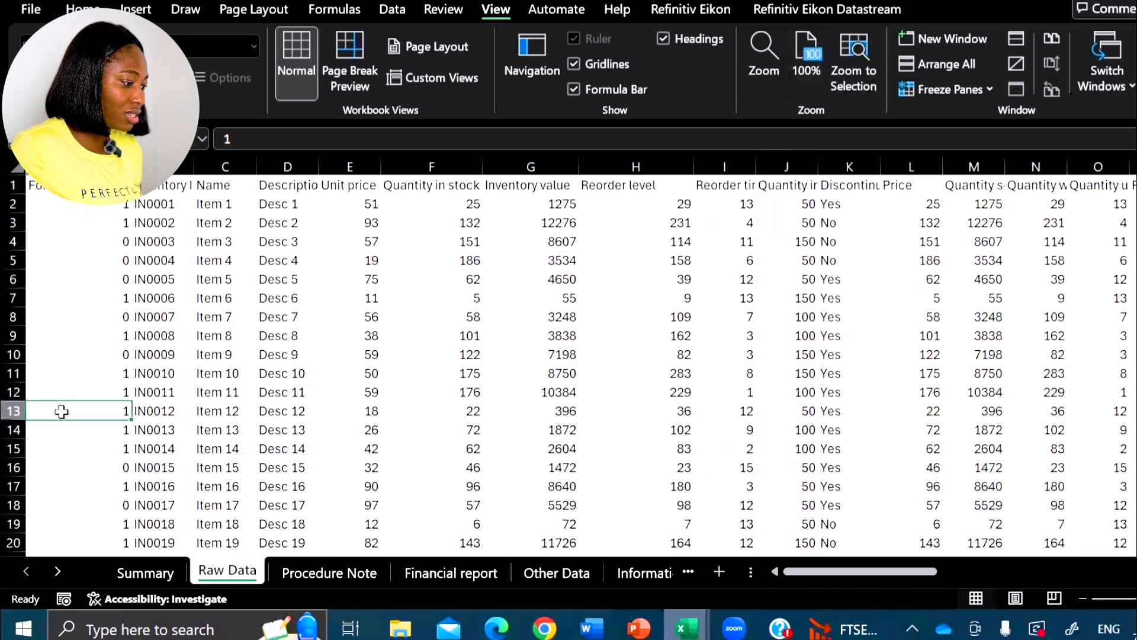
pyautogui.click(13, 411)
pyautogui.click(477, 449)
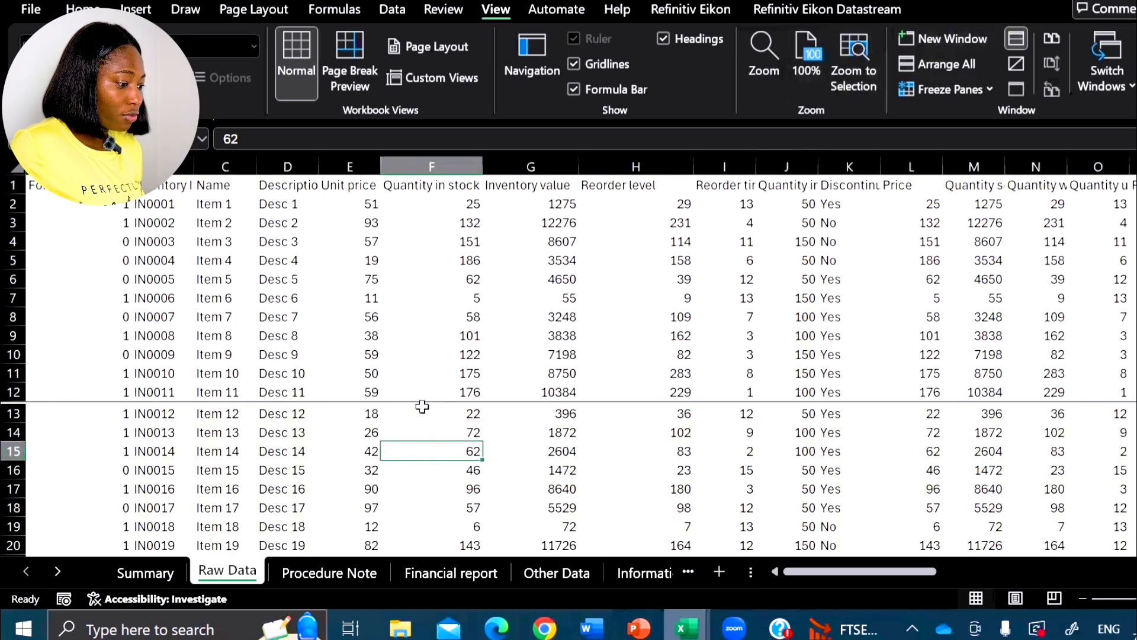
pyautogui.click(56, 415)
pyautogui.click(1015, 39)
pyautogui.click(1014, 39)
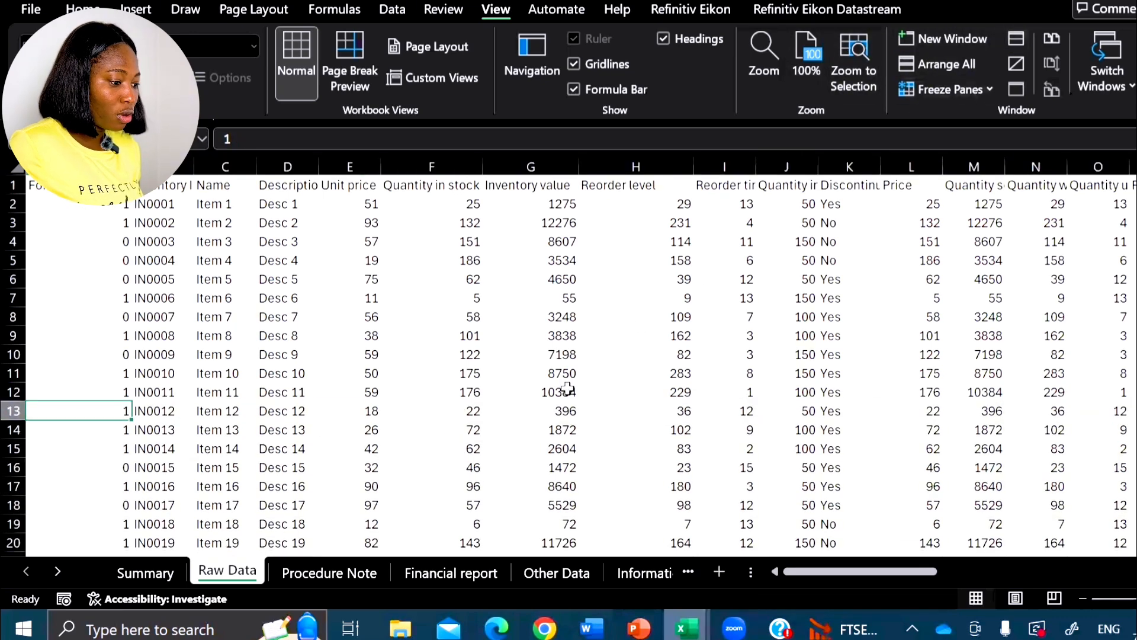
# - Split the sheet into four panes from cell H13, test the upper panes' scrolling, and show columns A to G on both sides
pyautogui.click(669, 411)
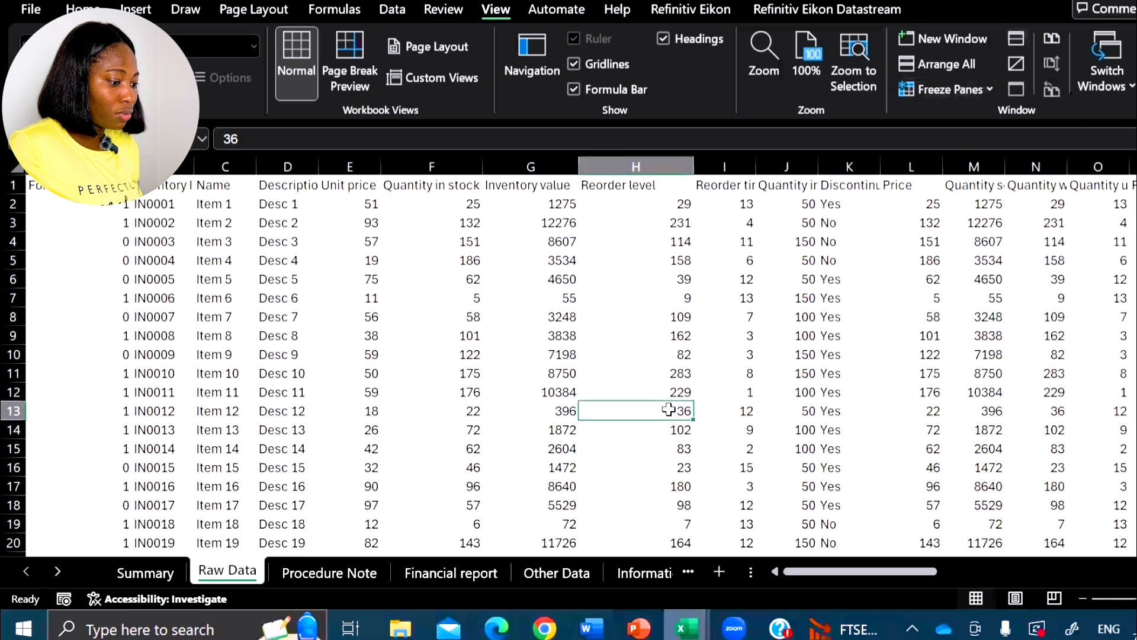
pyautogui.click(1025, 41)
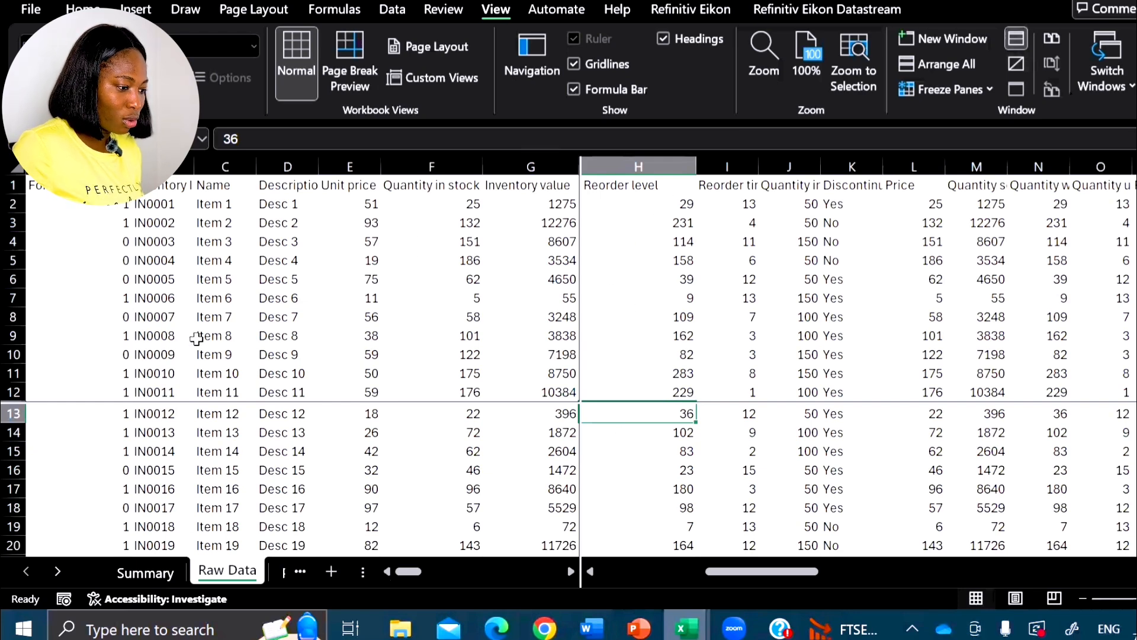
pyautogui.click(690, 336)
pyautogui.scroll(-11, 882, 318)
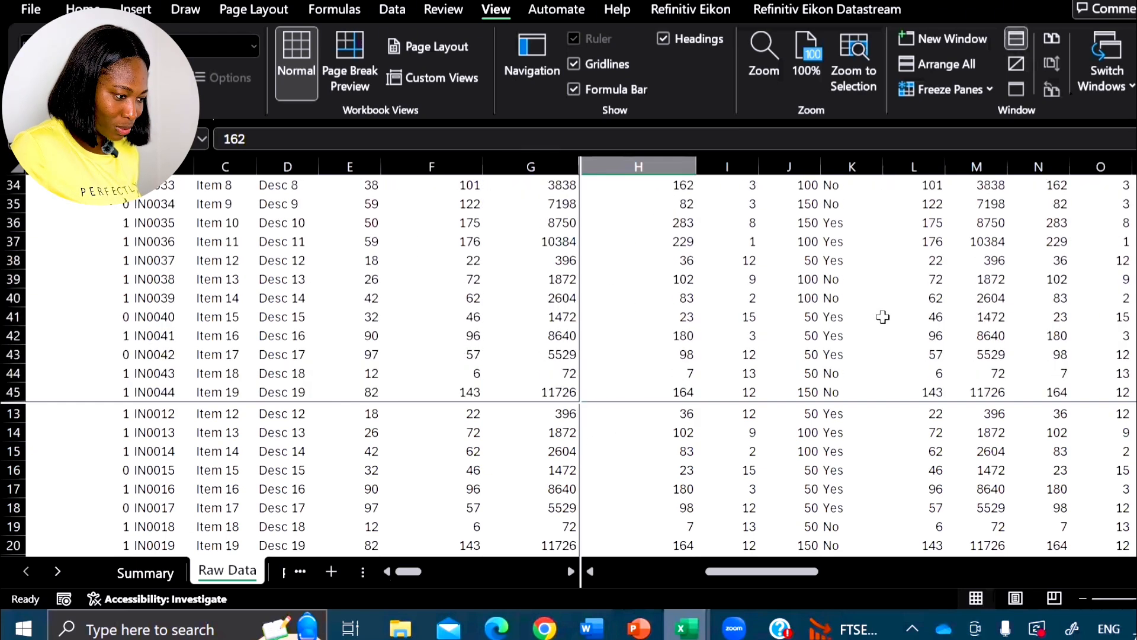
pyautogui.scroll(11, 883, 317)
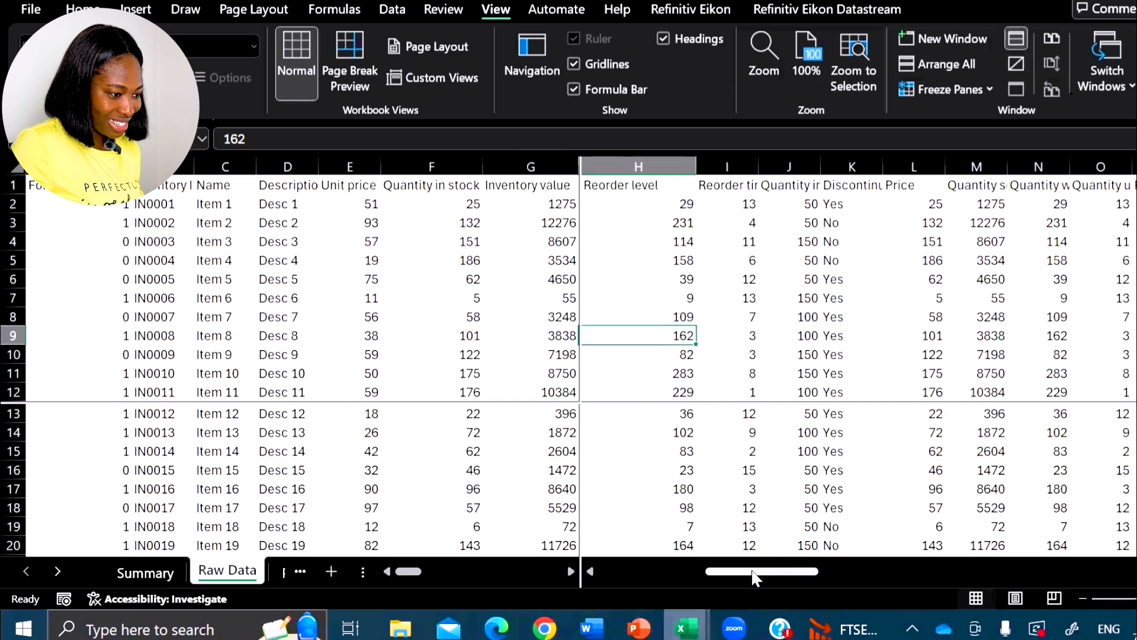
pyautogui.moveTo(755, 578); pyautogui.dragTo(299, 601)
pyautogui.moveTo(423, 573); pyautogui.dragTo(256, 568)
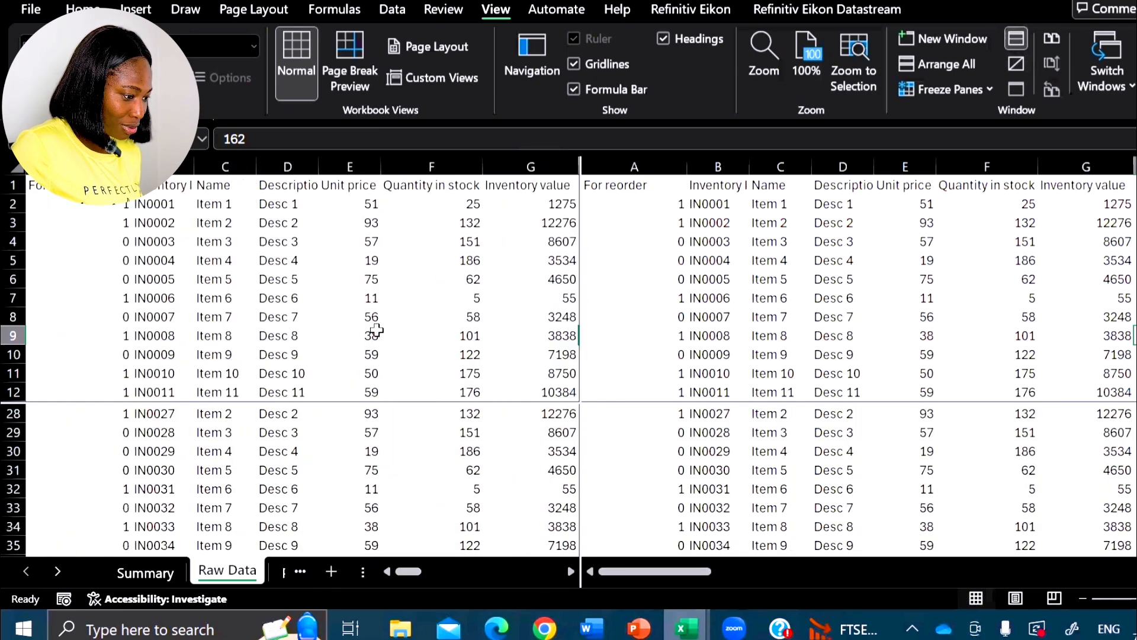
# - Compare distant rows and columns across the four panes, and remove the split
pyautogui.click(417, 314)
pyautogui.scroll(-5, 444, 304)
pyautogui.scroll(-14, 444, 303)
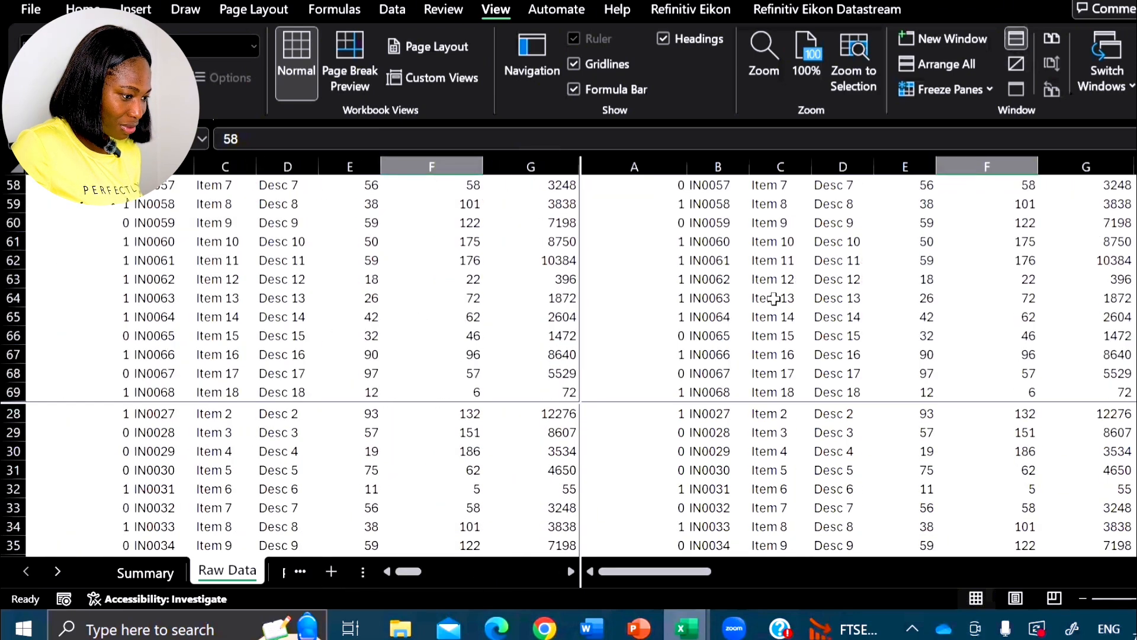
pyautogui.click(776, 298)
pyautogui.scroll(-5, 786, 303)
pyautogui.scroll(20, 787, 302)
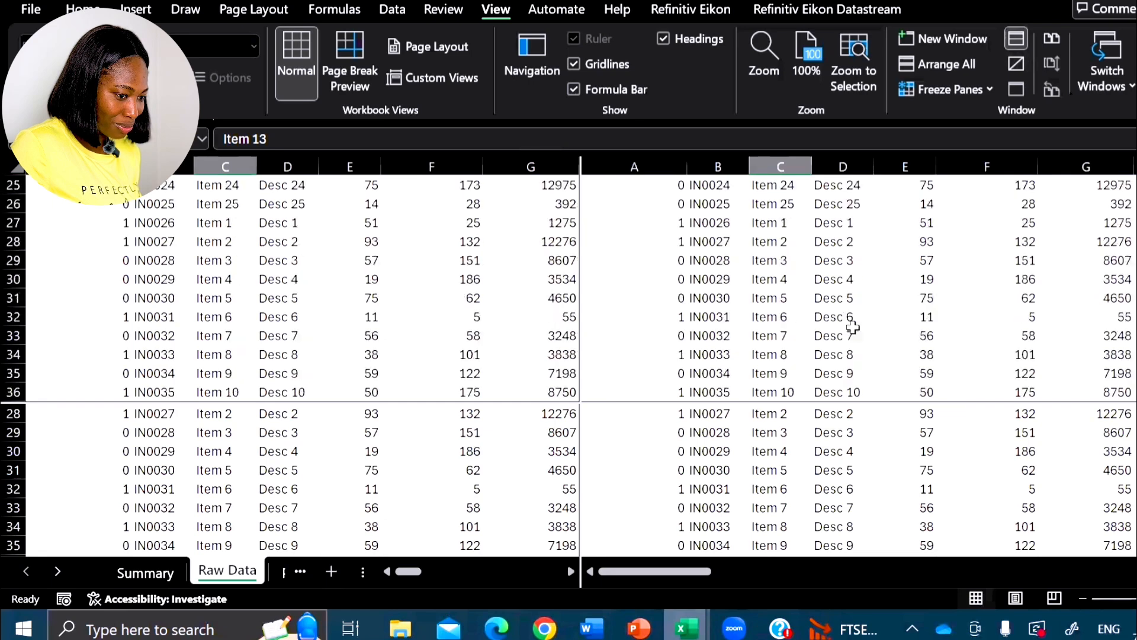
pyautogui.click(342, 511)
pyautogui.moveTo(670, 572); pyautogui.dragTo(962, 572)
pyautogui.click(1015, 40)
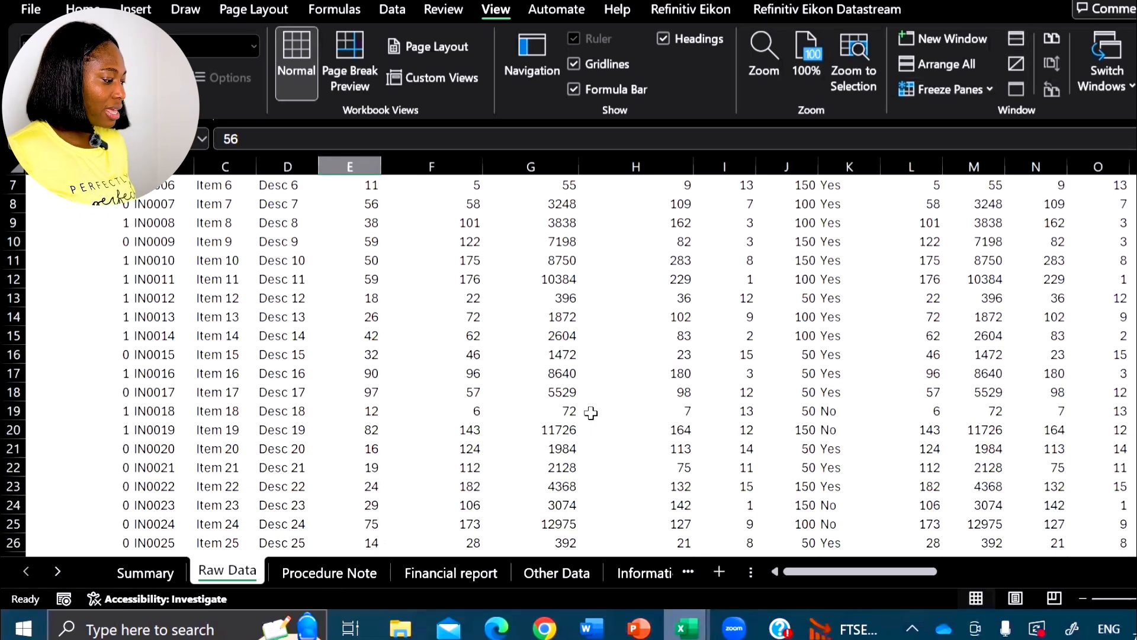
# - Check the Summary sheet and return to Raw Data, selecting cell J6 near the first rows
pyautogui.hotkey('ctrl', 'pageup')
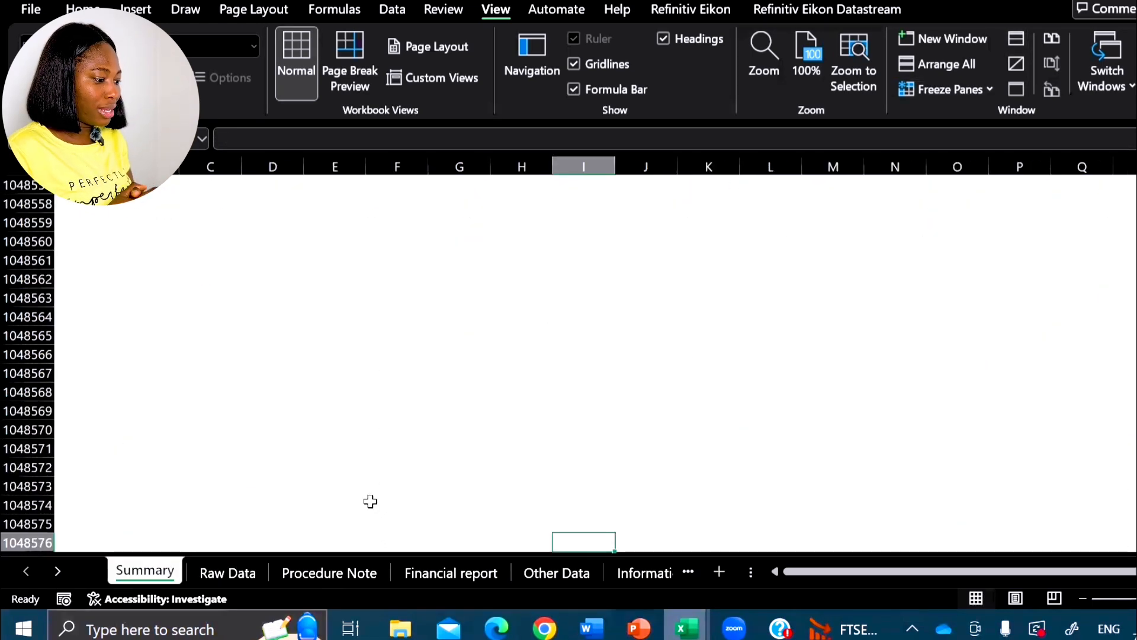
pyautogui.hotkey('ctrl', 'pagedown')
pyautogui.scroll(2, 630, 447)
pyautogui.click(779, 279)
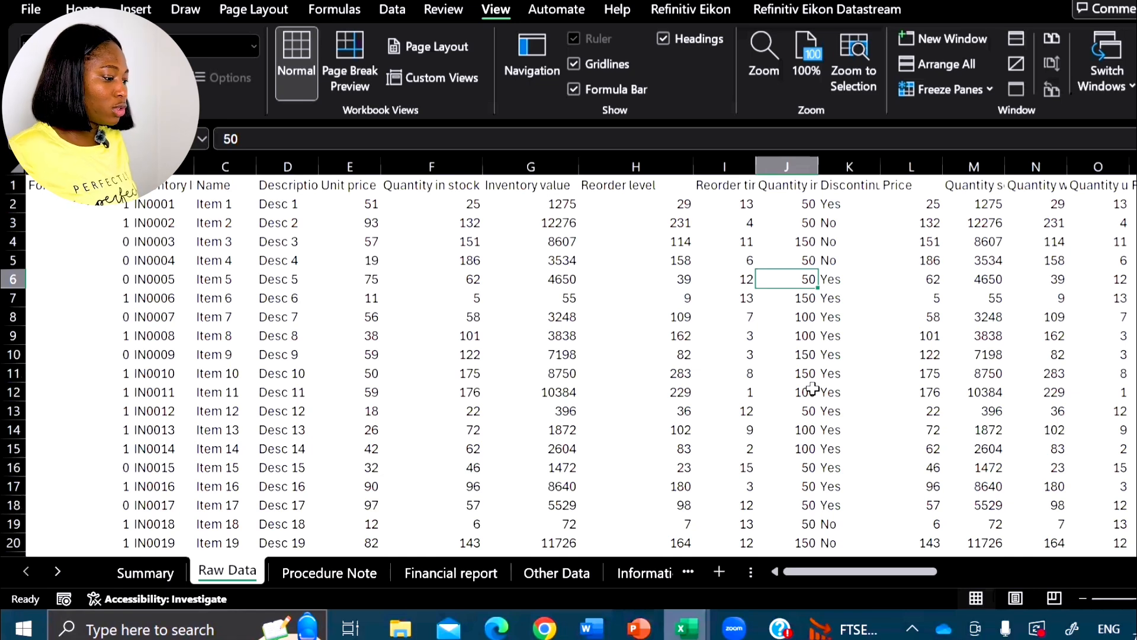
# - Browse the workbook's sheet tabs as far as Reporting and back to Summary
pyautogui.click(57, 571)
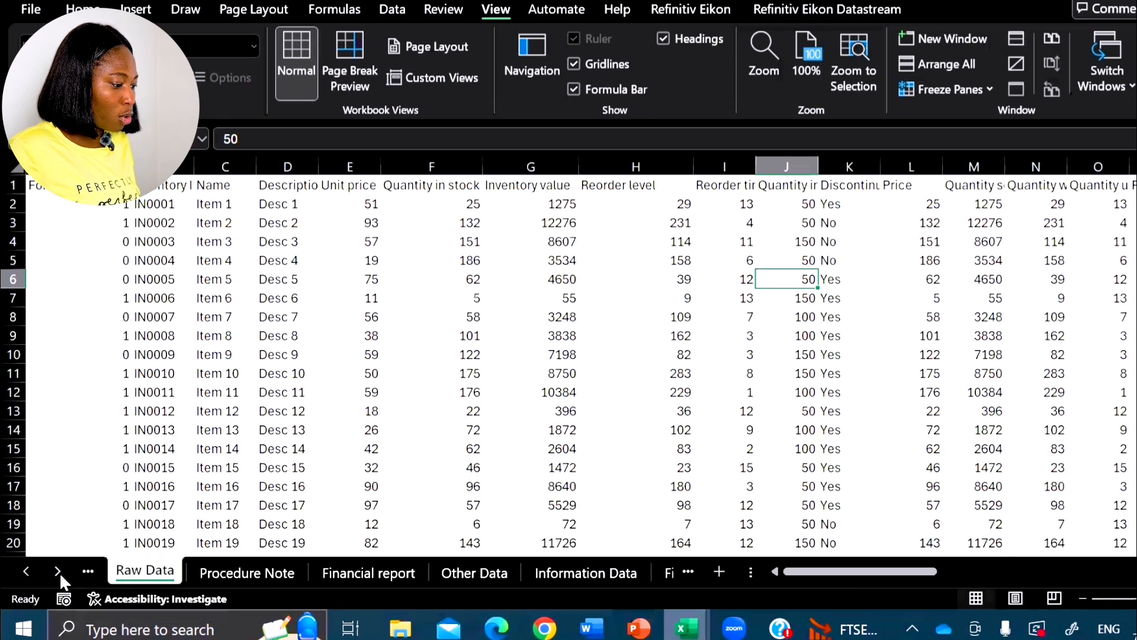
pyautogui.click(57, 571)
pyautogui.click(58, 572)
pyautogui.click(57, 571)
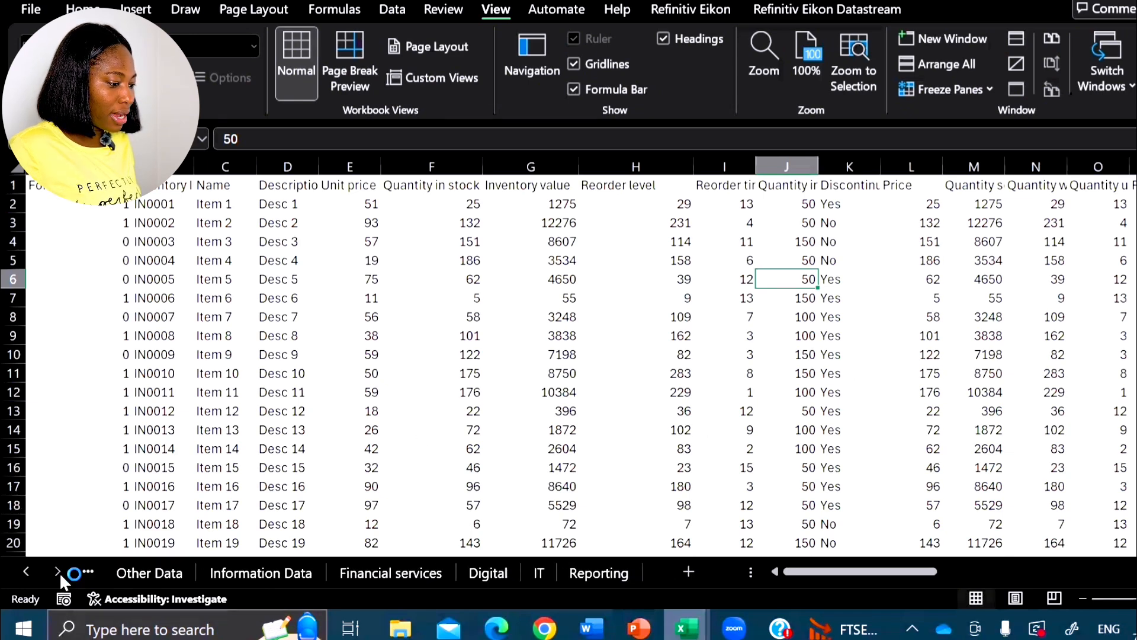
pyautogui.click(25, 571)
pyautogui.click(26, 571)
pyautogui.click(26, 571)
pyautogui.click(25, 571)
# - Look through the Summary, Raw Data, Procedure Note, Financial report and Other Data sheets in turn
pyautogui.click(130, 573)
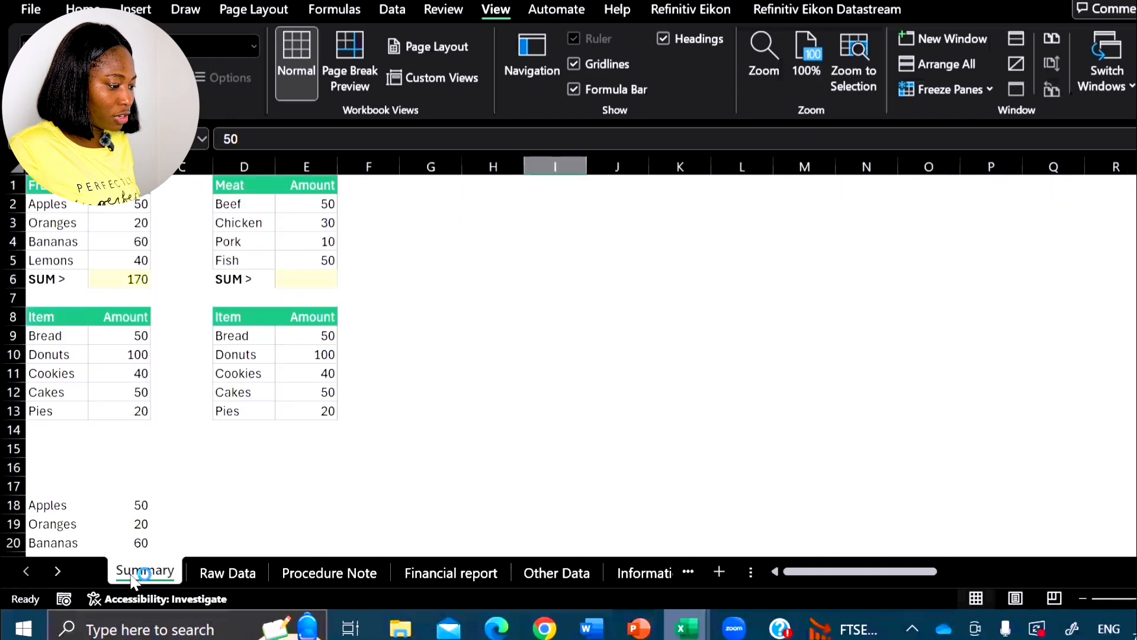
pyautogui.click(205, 571)
pyautogui.click(331, 572)
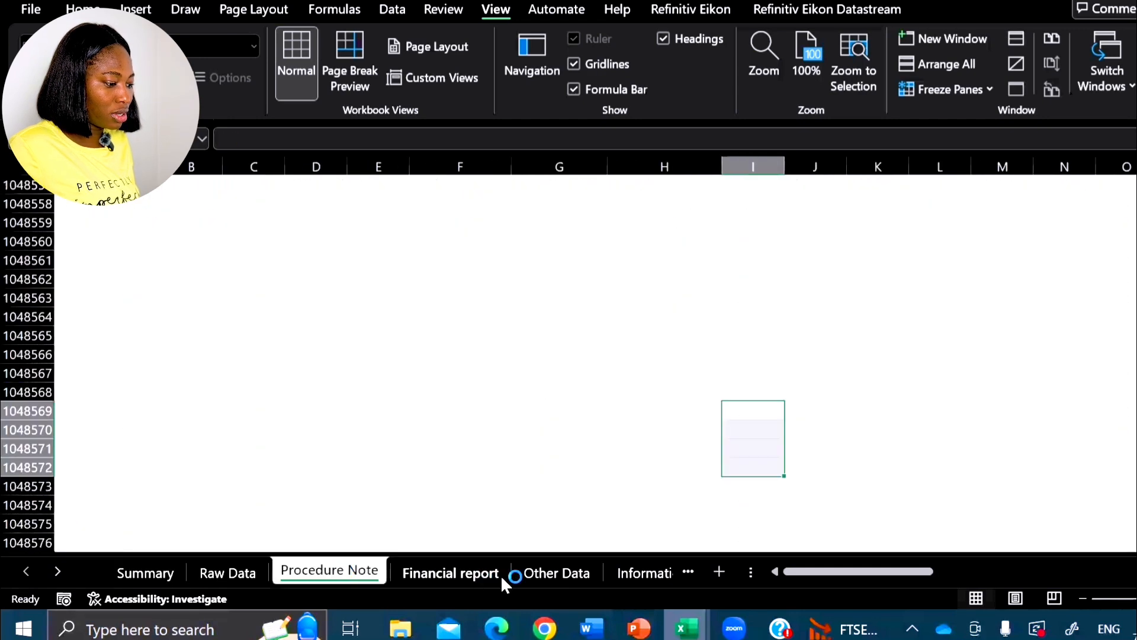
pyautogui.click(465, 577)
pyautogui.click(58, 571)
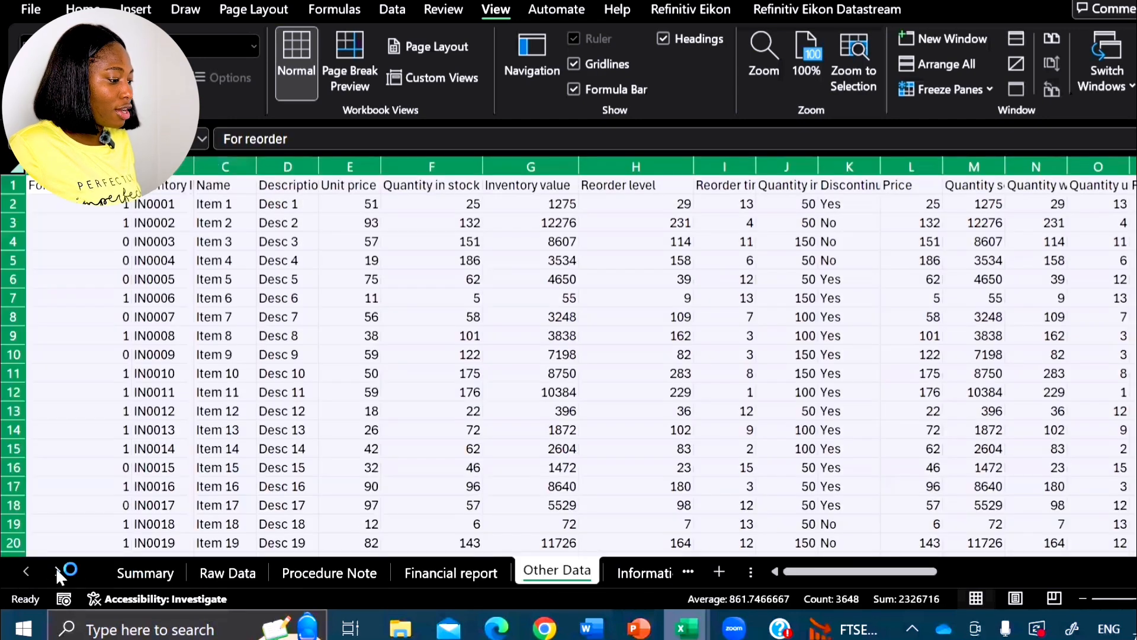
# - Revisit Raw Data and Procedure Note, open the Information Data sheet, and bring the remaining sheet tabs up to Reporting into view
pyautogui.click(228, 573)
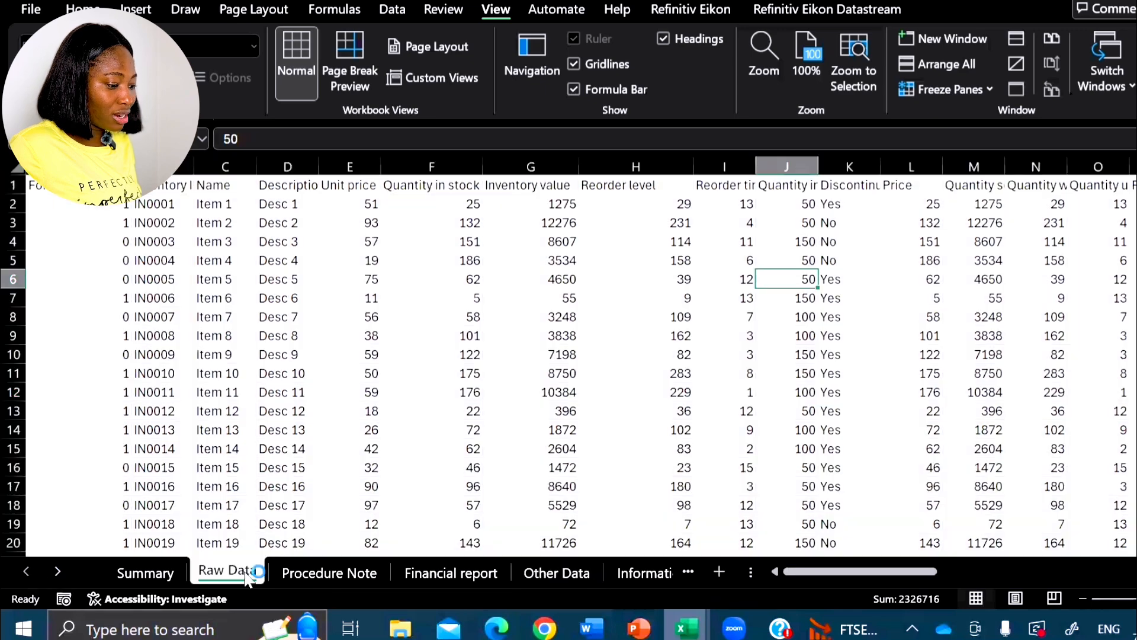
pyautogui.click(329, 571)
pyautogui.click(646, 570)
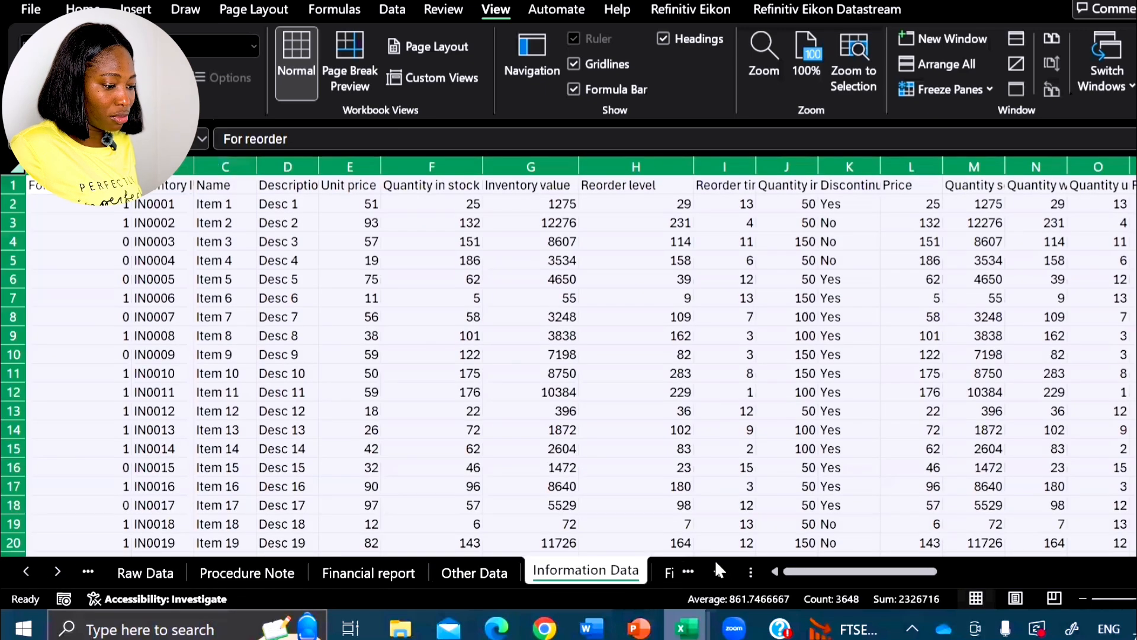
pyautogui.click(52, 570)
pyautogui.click(52, 570)
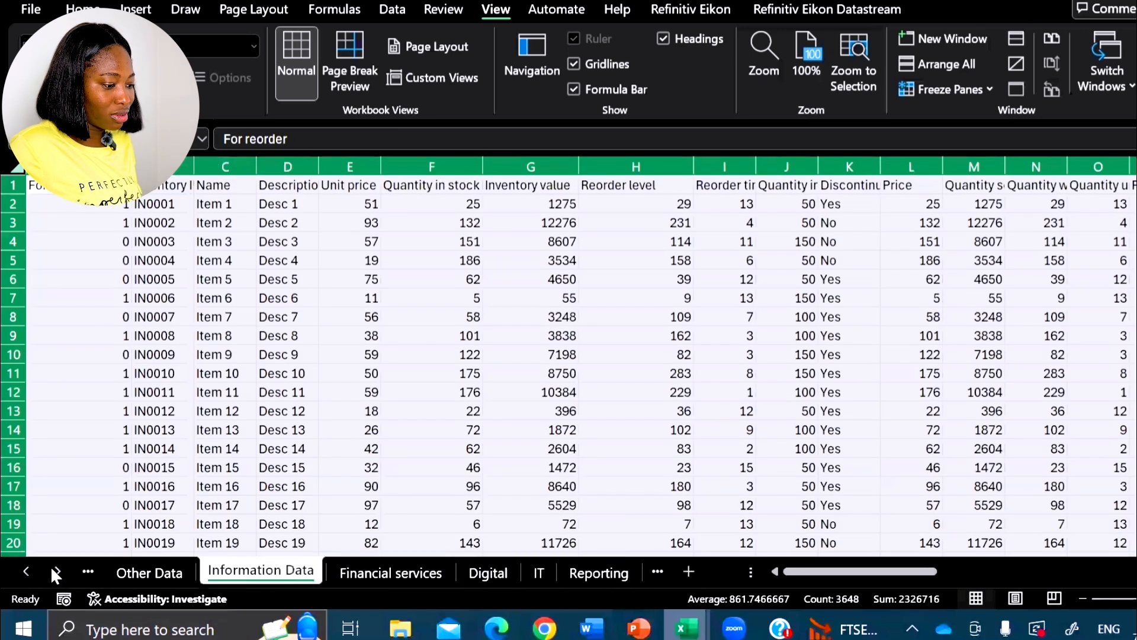
# - Look through the Financial services, Digital and Reporting sheets, and bring the first sheet tabs back into view
pyautogui.click(379, 574)
pyautogui.click(488, 573)
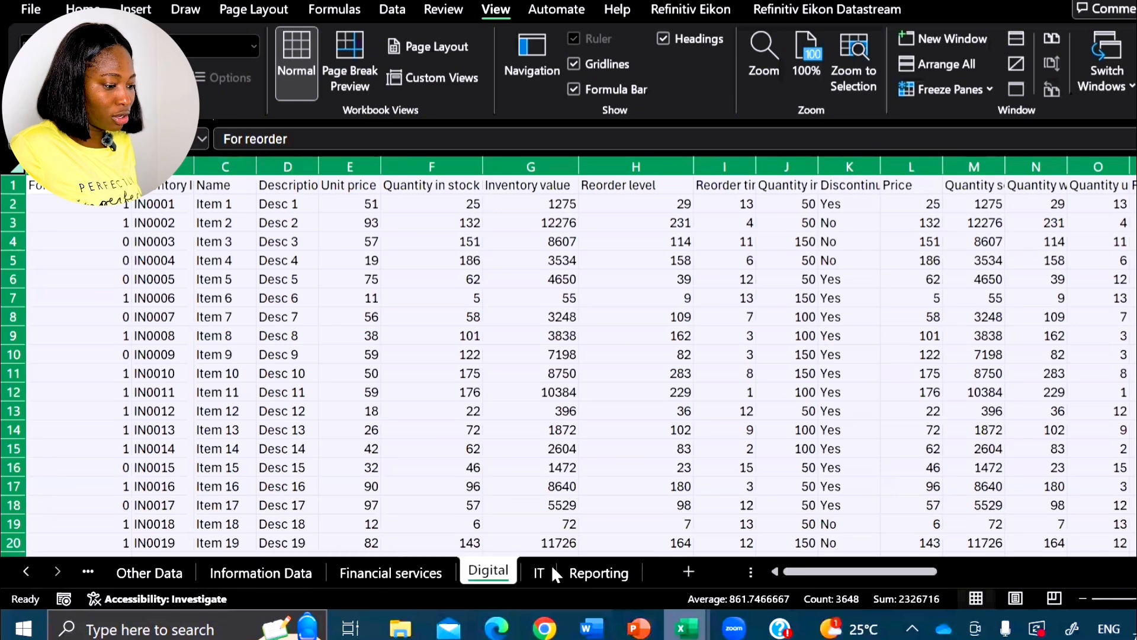
pyautogui.click(599, 571)
pyautogui.click(26, 571)
pyautogui.click(26, 571)
pyautogui.click(26, 571)
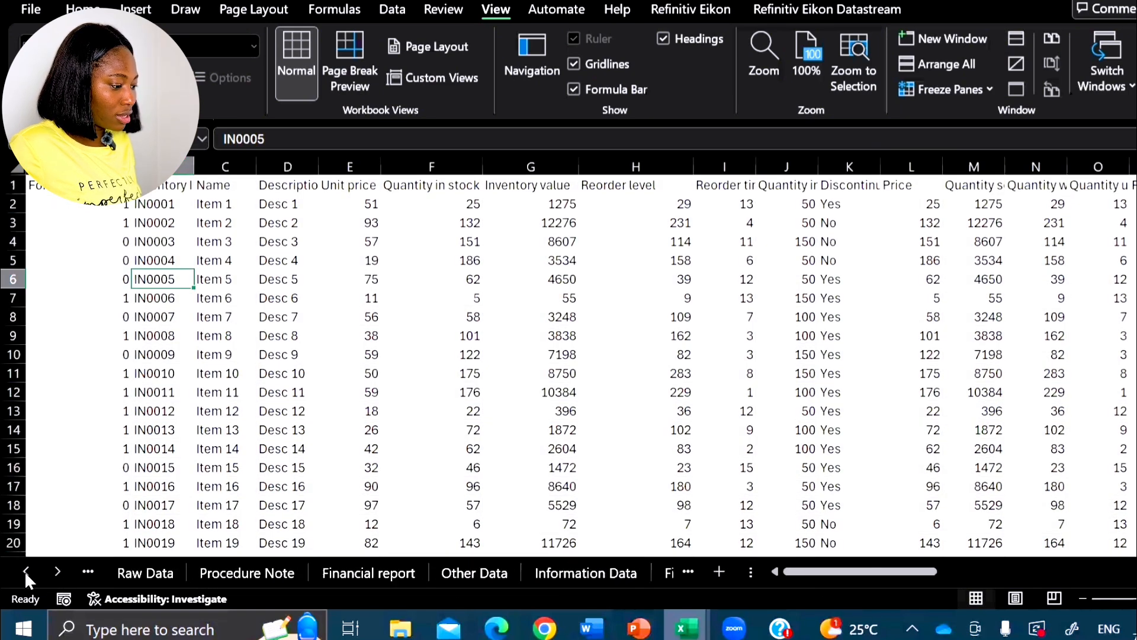
pyautogui.click(26, 571)
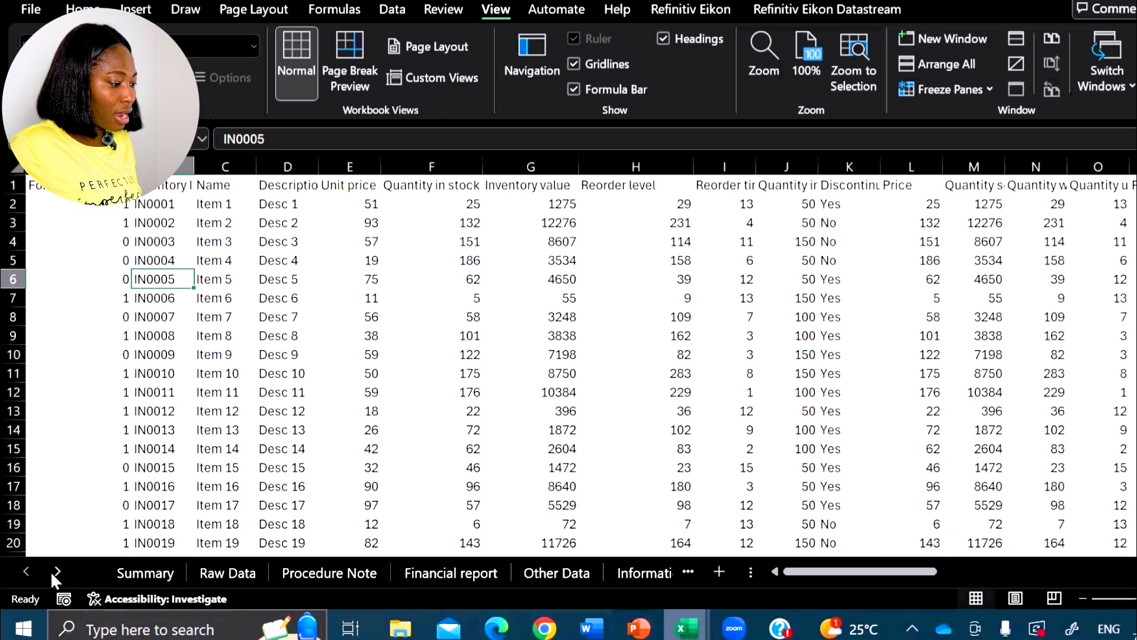
# - Use the Activate list of all sheets to jump to Summary, Procedure Note and Raw Data in turn
pyautogui.rightClick(55, 573)
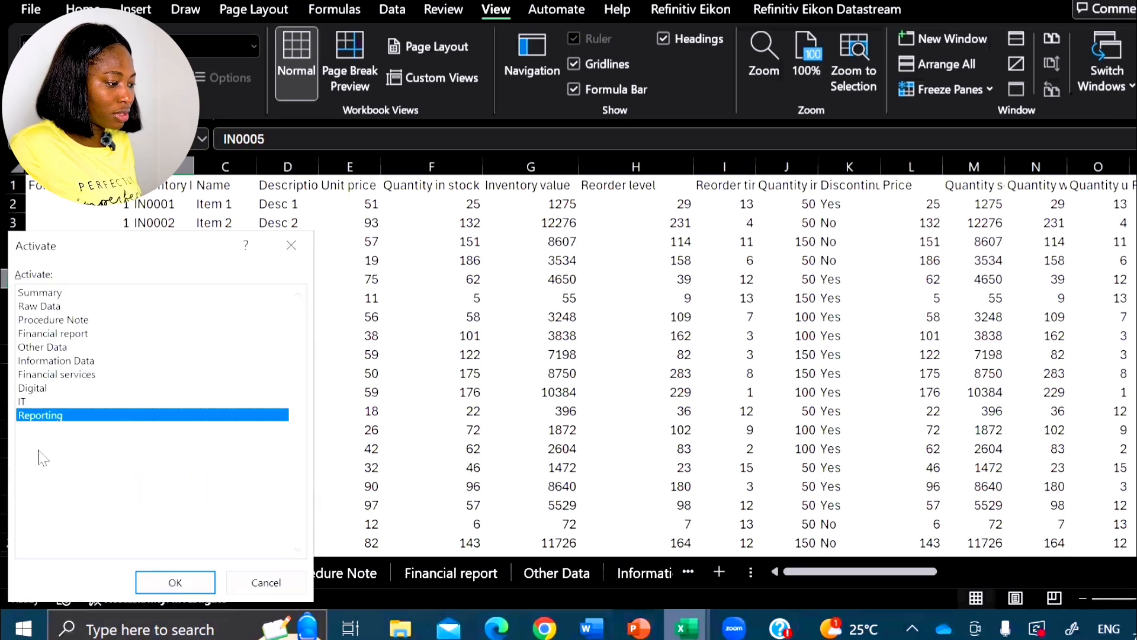
pyautogui.doubleClick(42, 293)
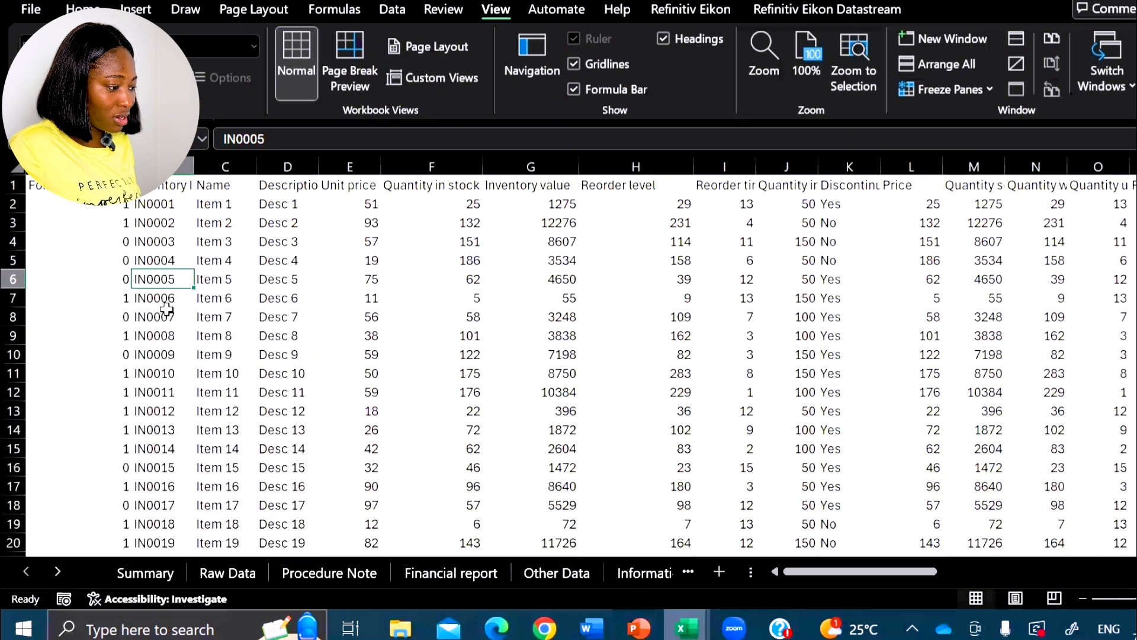
pyautogui.rightClick(57, 571)
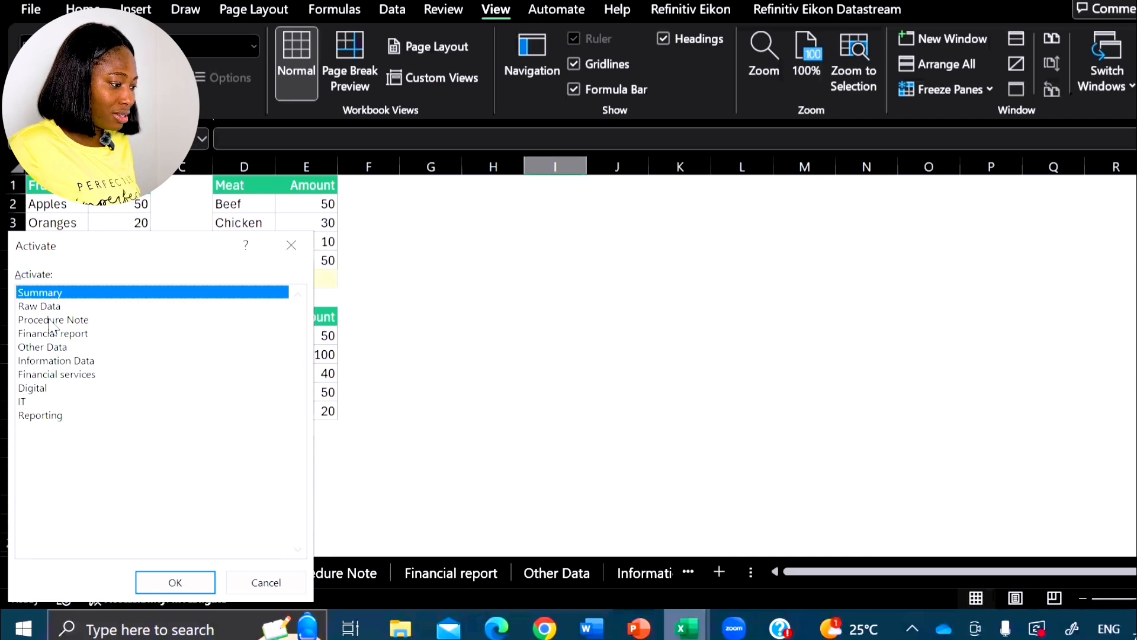
pyautogui.doubleClick(49, 320)
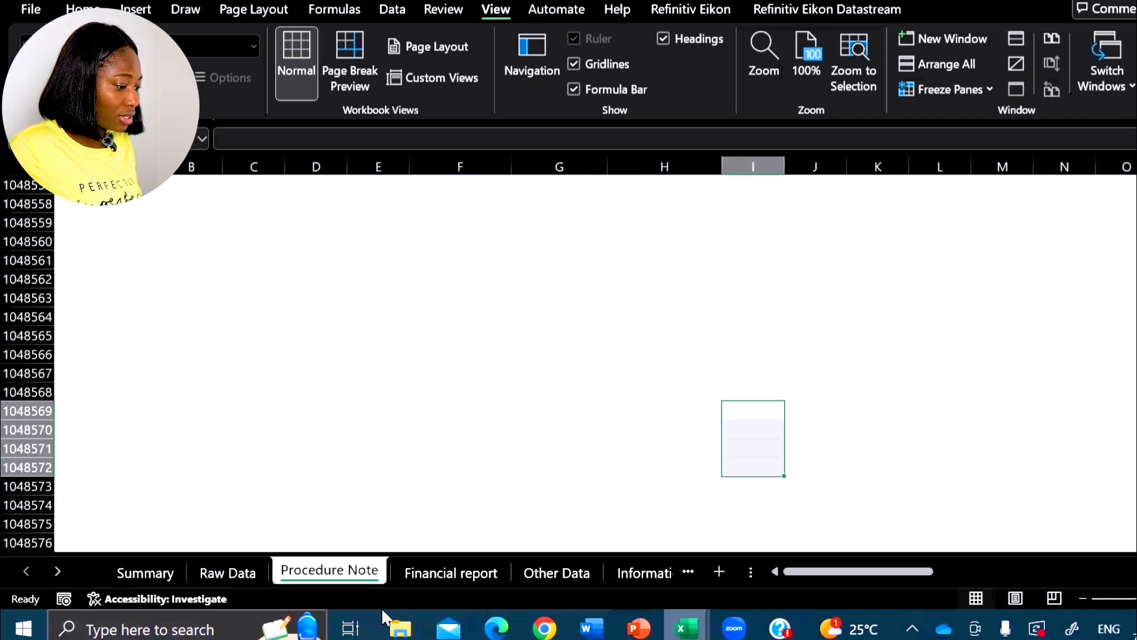
pyautogui.rightClick(62, 575)
pyautogui.doubleClick(47, 307)
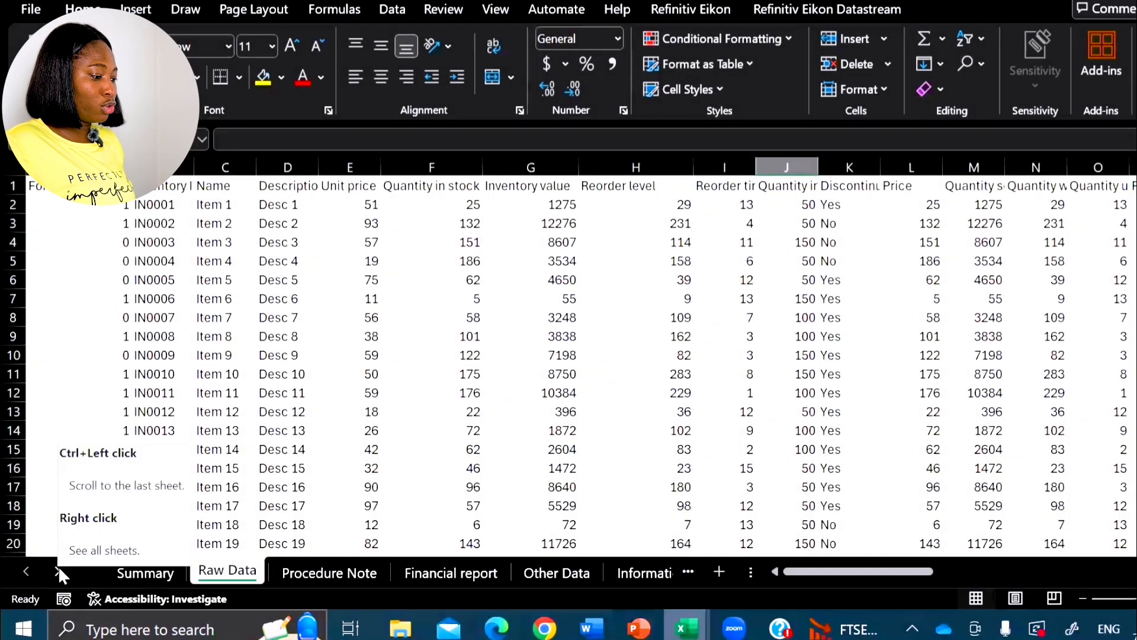
# - Open Procedure Note and Information Data, and browse the sheet tabs as far as Reporting and back to Summary
pyautogui.click(328, 572)
pyautogui.click(648, 572)
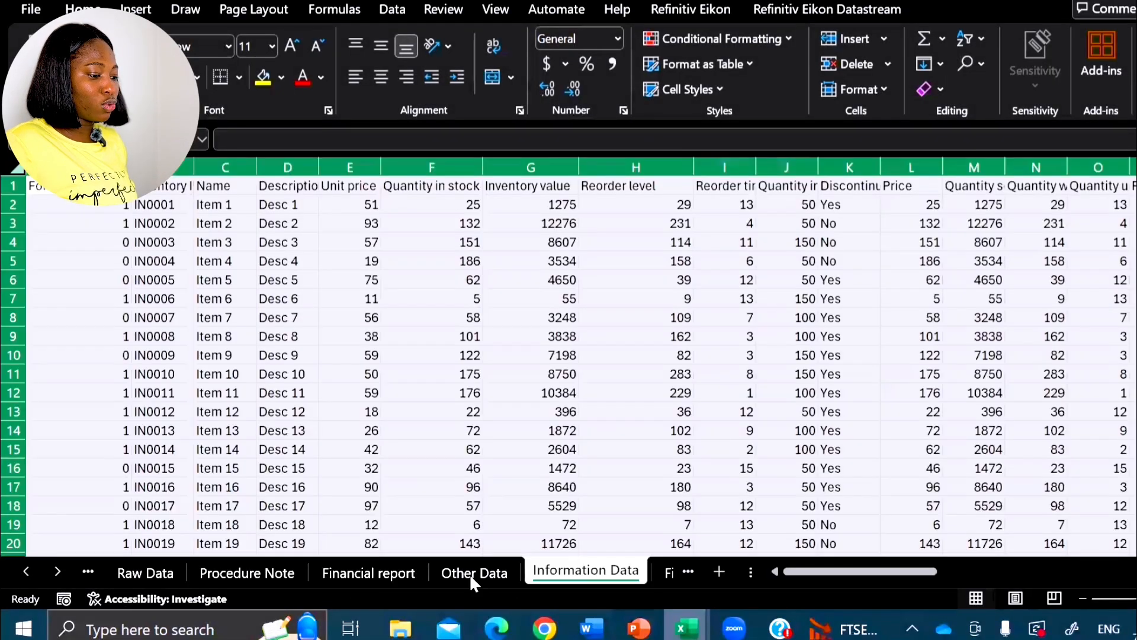
pyautogui.click(57, 571)
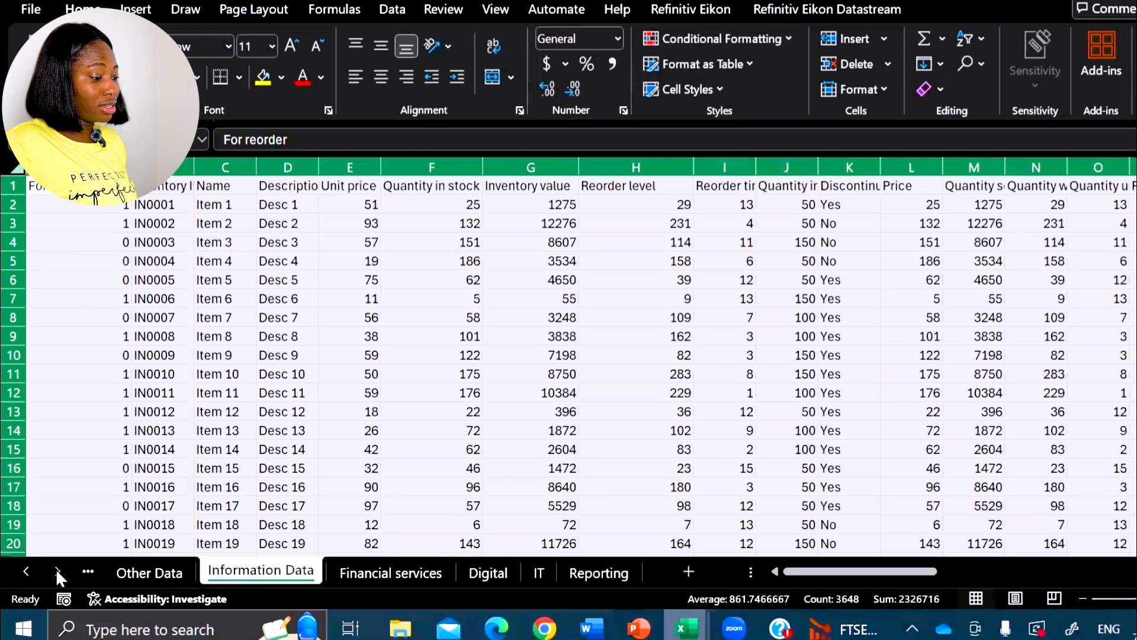
pyautogui.click(25, 571)
pyautogui.click(26, 571)
pyautogui.click(26, 571)
pyautogui.click(26, 571)
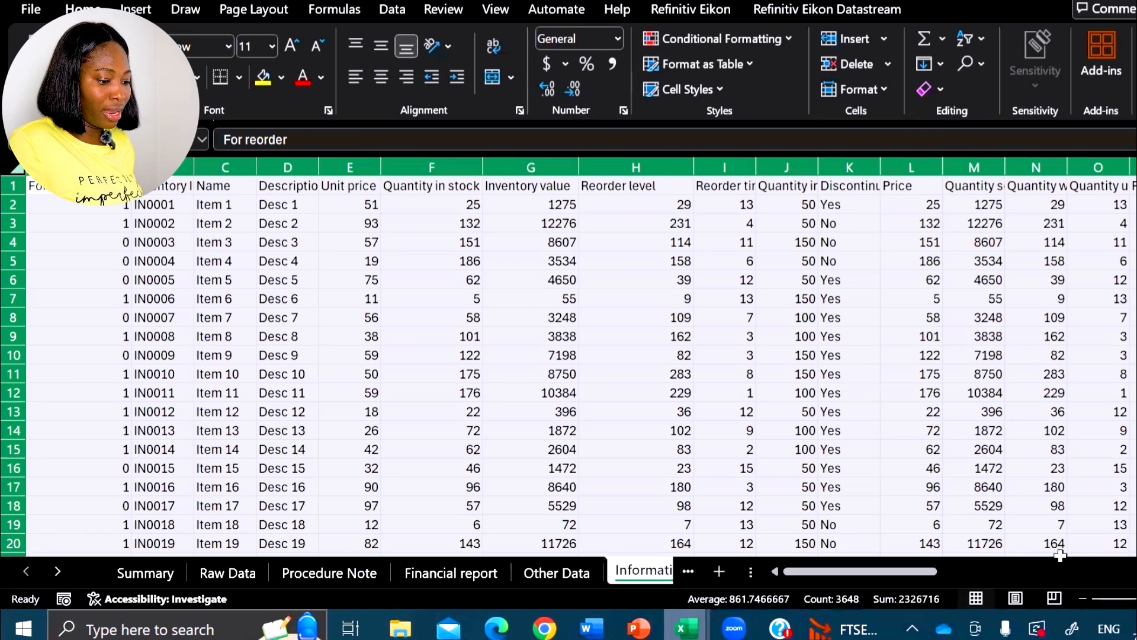
# - Activate the Financial report sheet from the list of all sheets and select cell AK4 in the Unit price column
pyautogui.rightClick(26, 571)
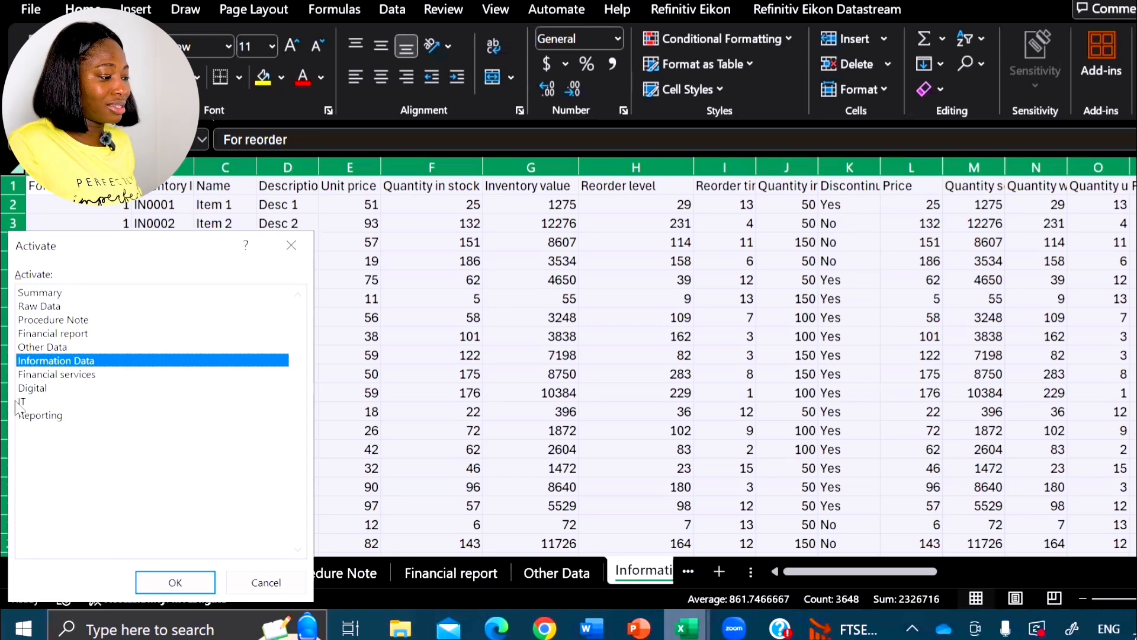
pyautogui.doubleClick(48, 334)
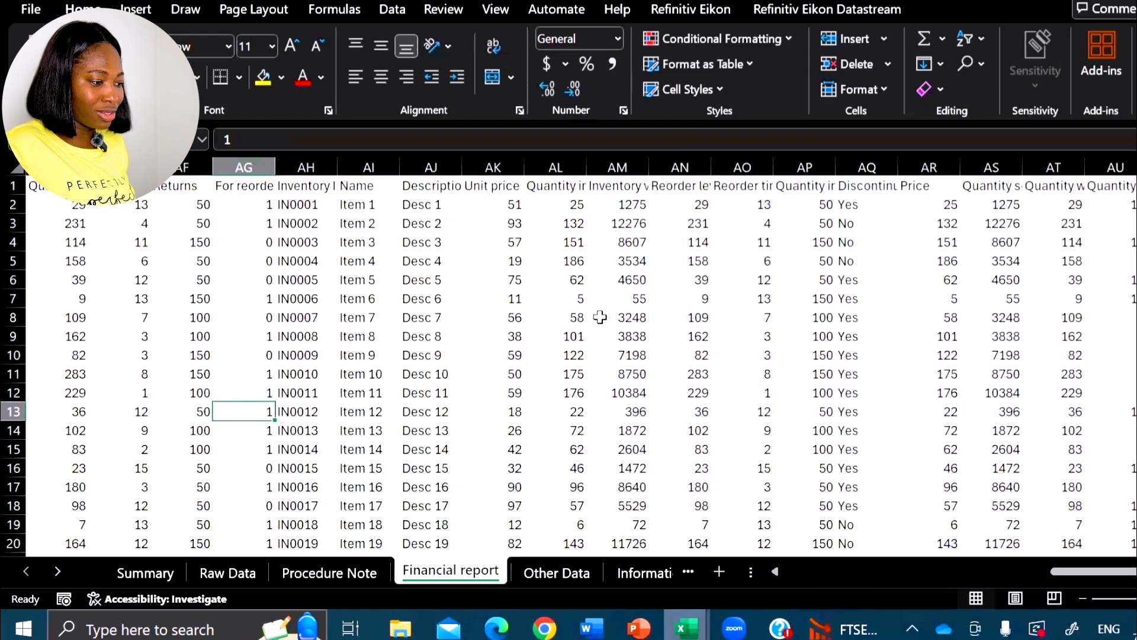
pyautogui.click(559, 284)
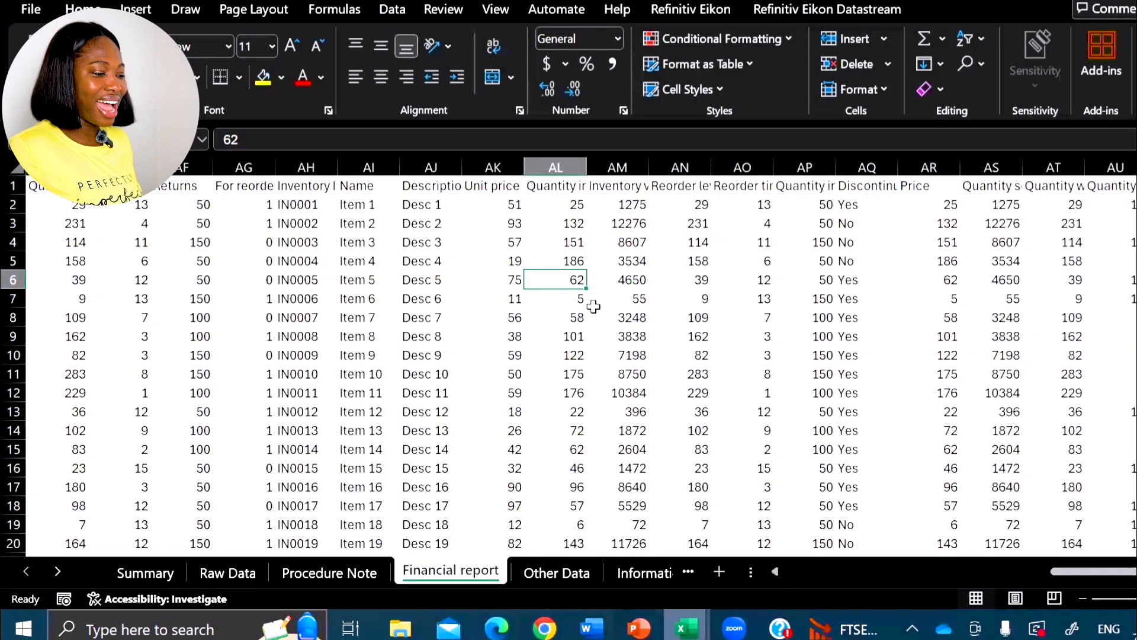
pyautogui.click(449, 350)
pyautogui.click(492, 248)
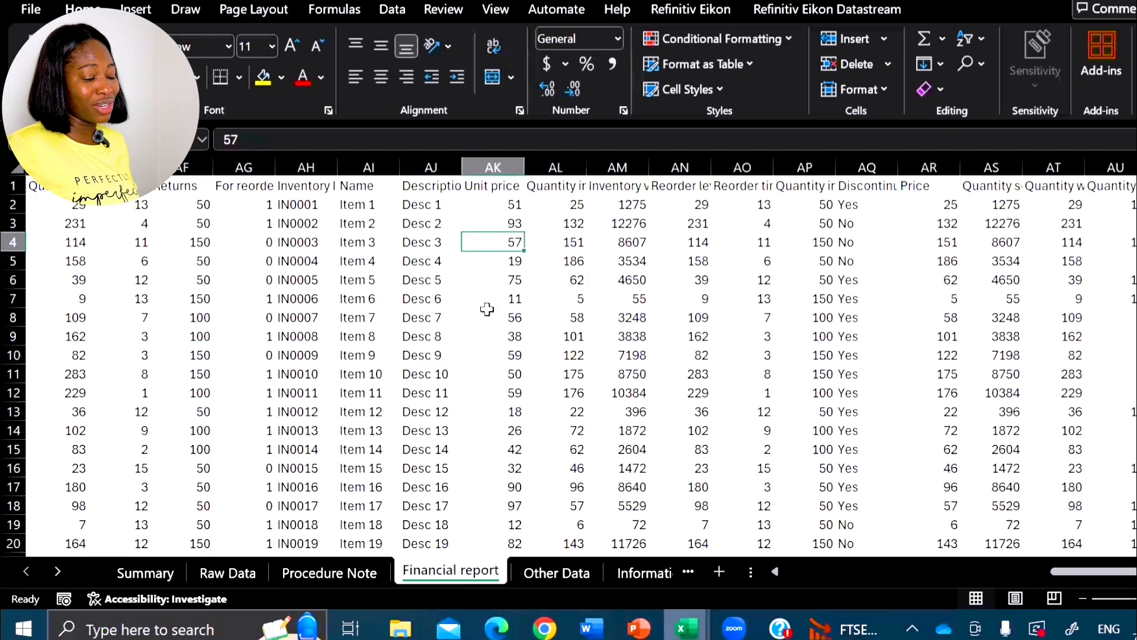